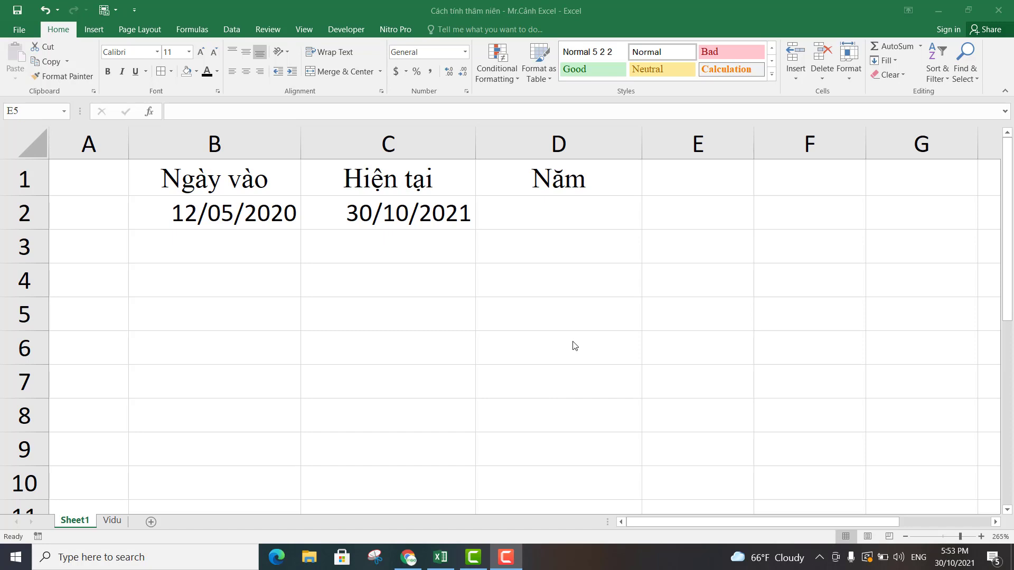
Review the start date in B2, the current date in C2 and the empty years cell D2.
left_click(548, 216)
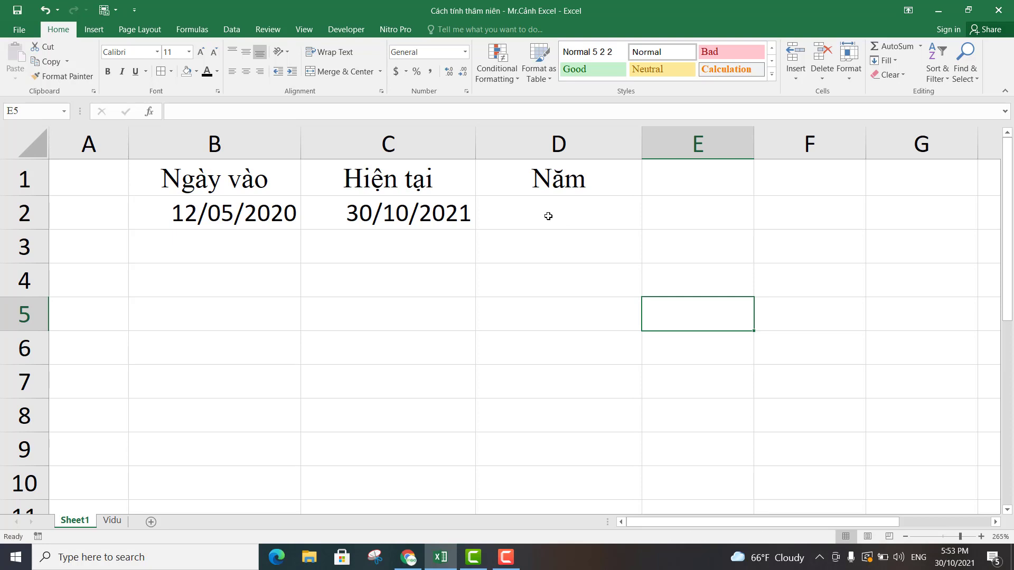
left_click(548, 216)
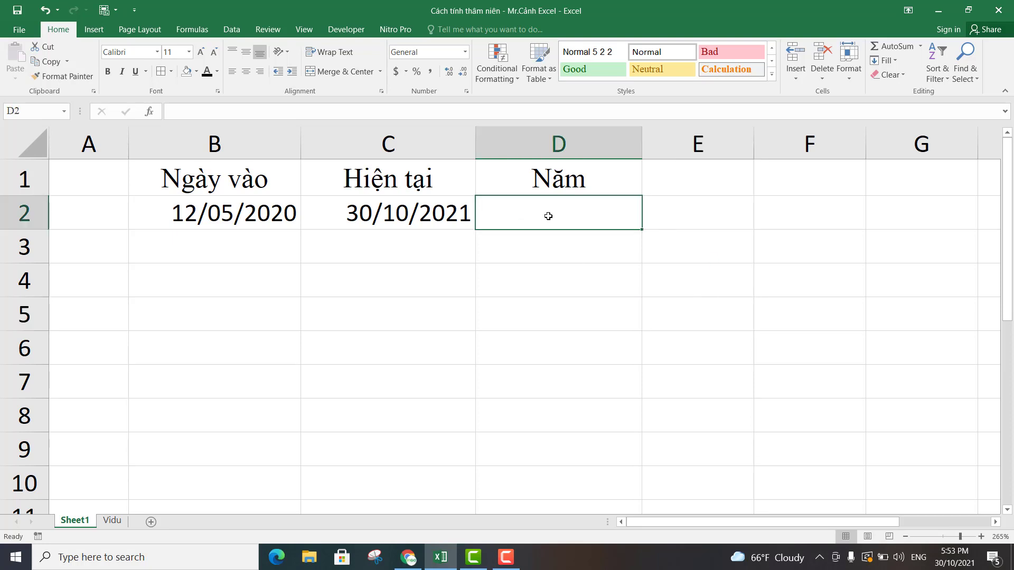
left_click(257, 217)
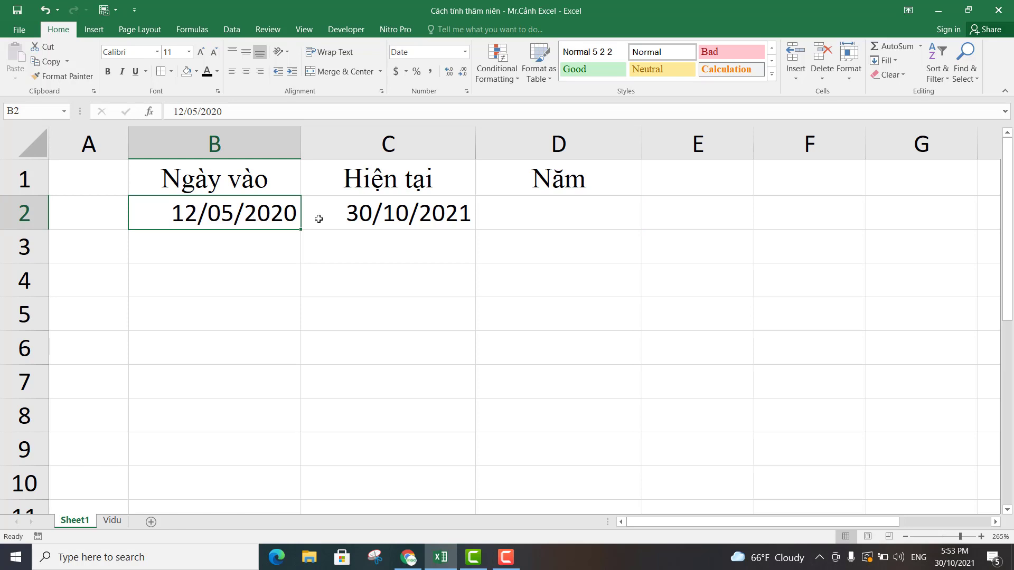
left_click(401, 218)
left_click(252, 218)
left_click(410, 214)
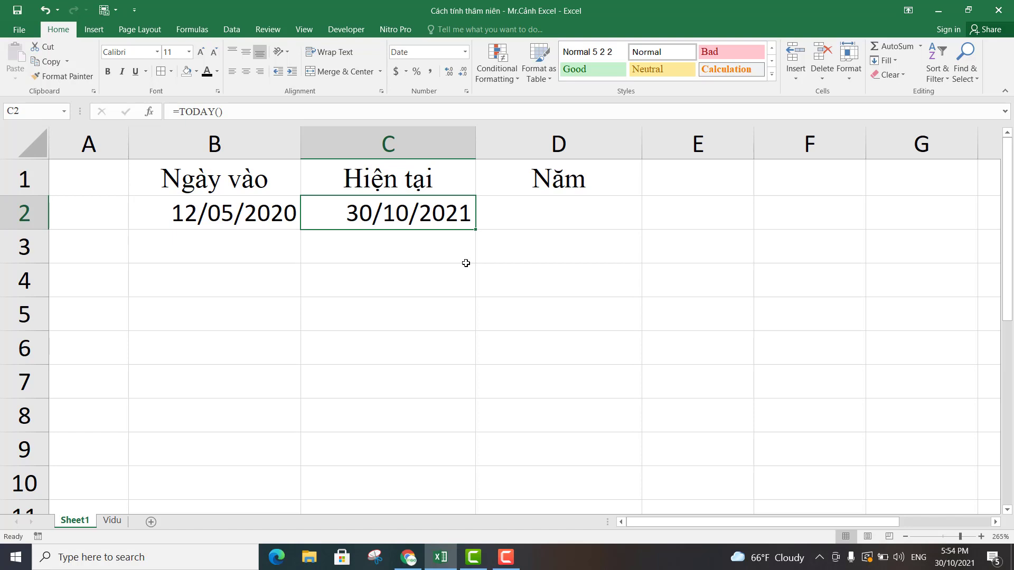
Enter =DATEDIF(B2,C2,"y") in D2 to calculate the full years between the start date and the current date.
left_click(569, 215)
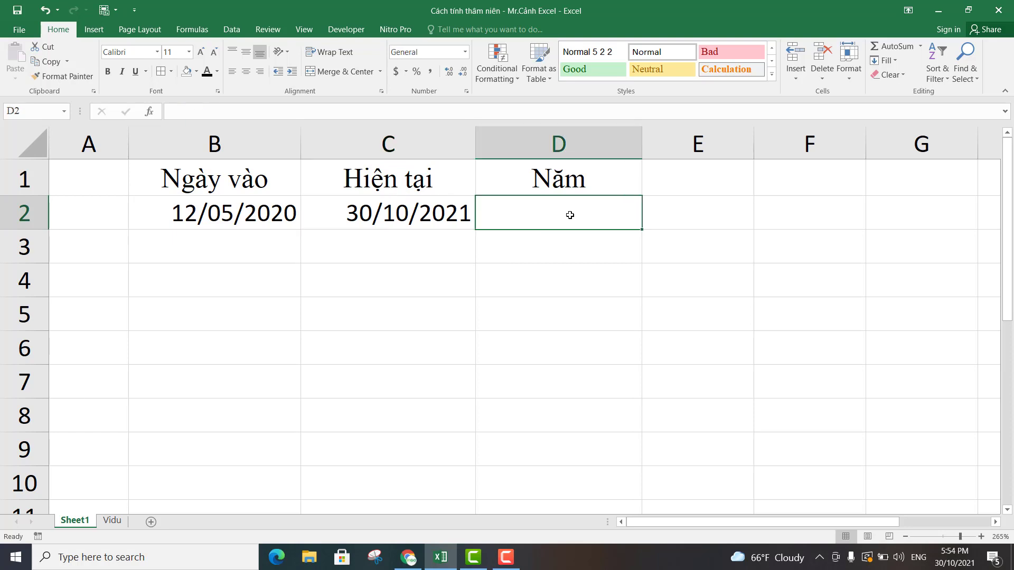
type("=")
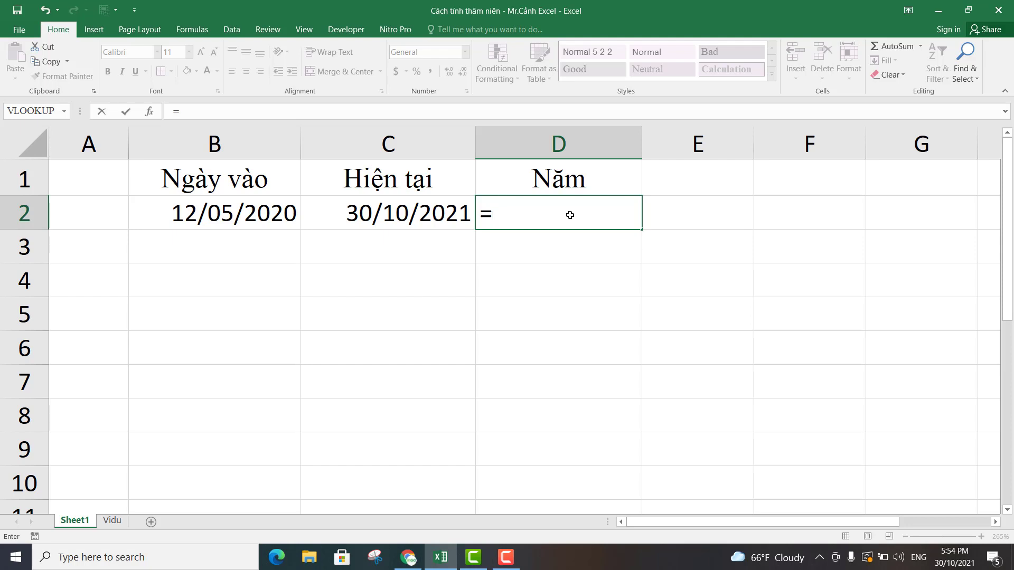
type("d")
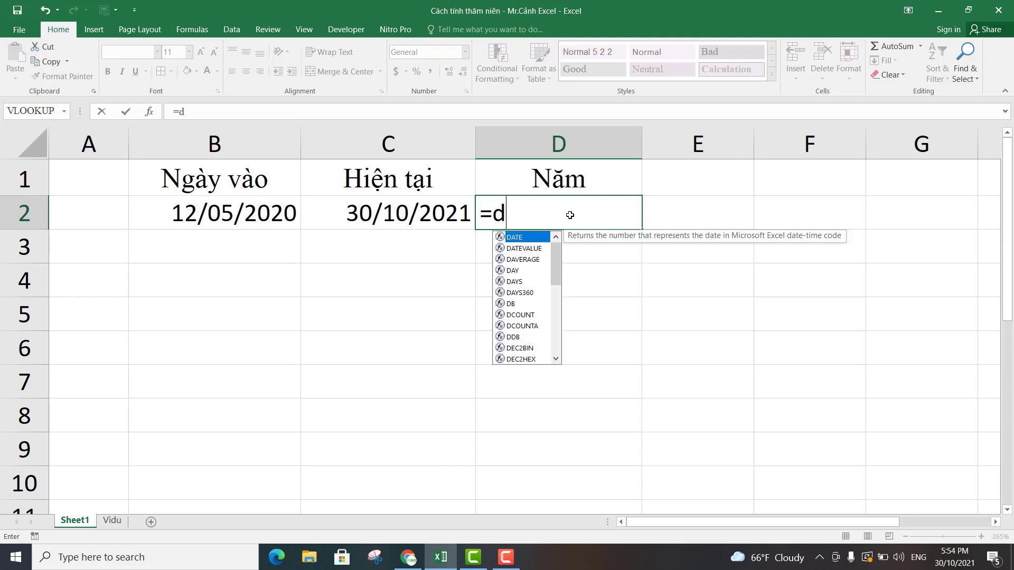
type("atedi")
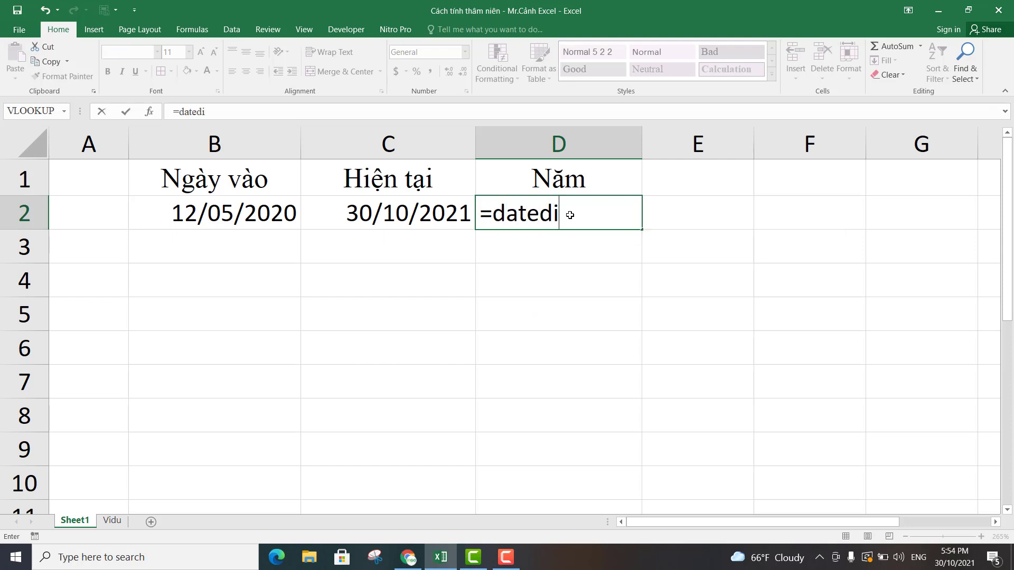
type("f(")
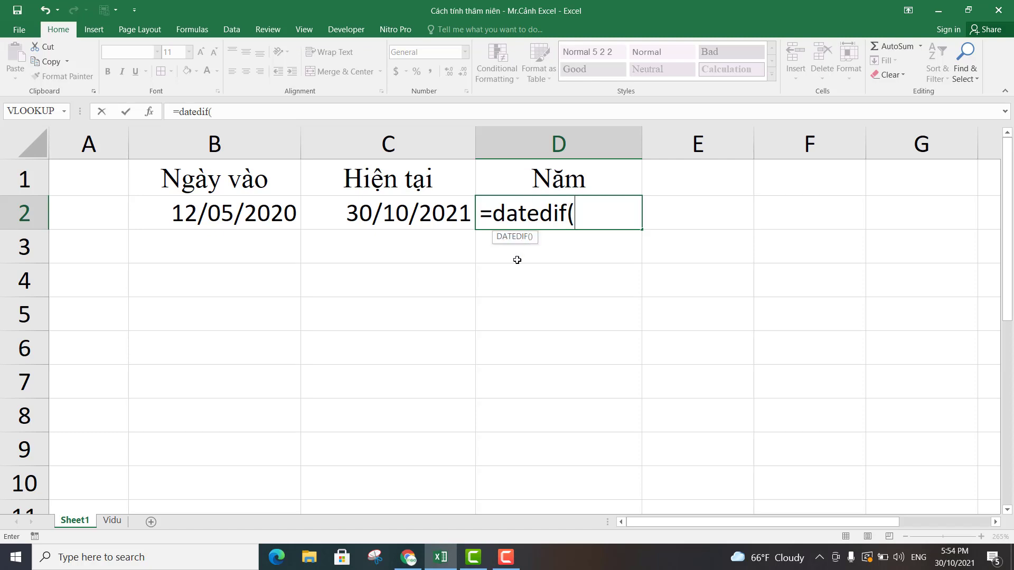
left_click(242, 214)
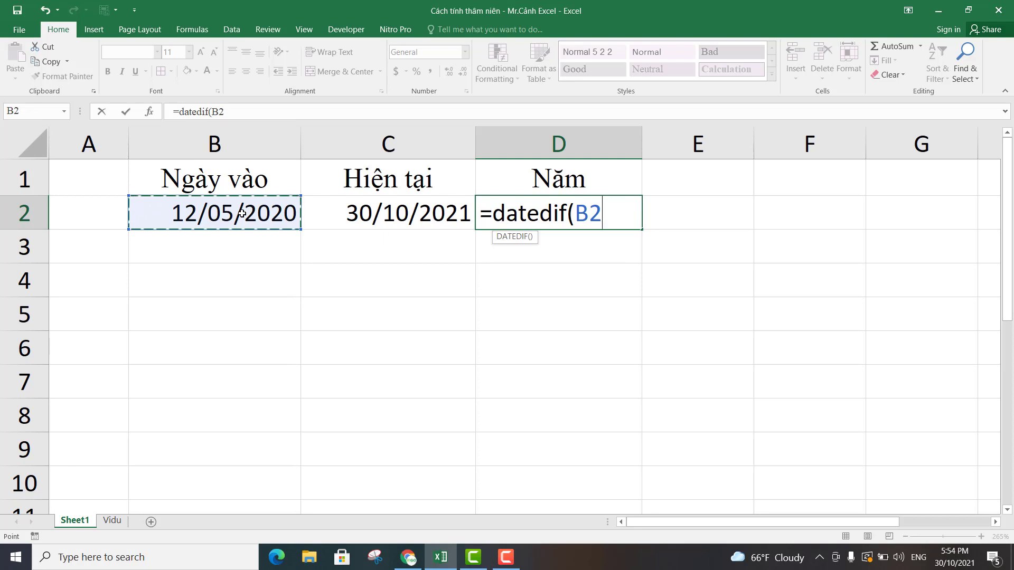
type(",")
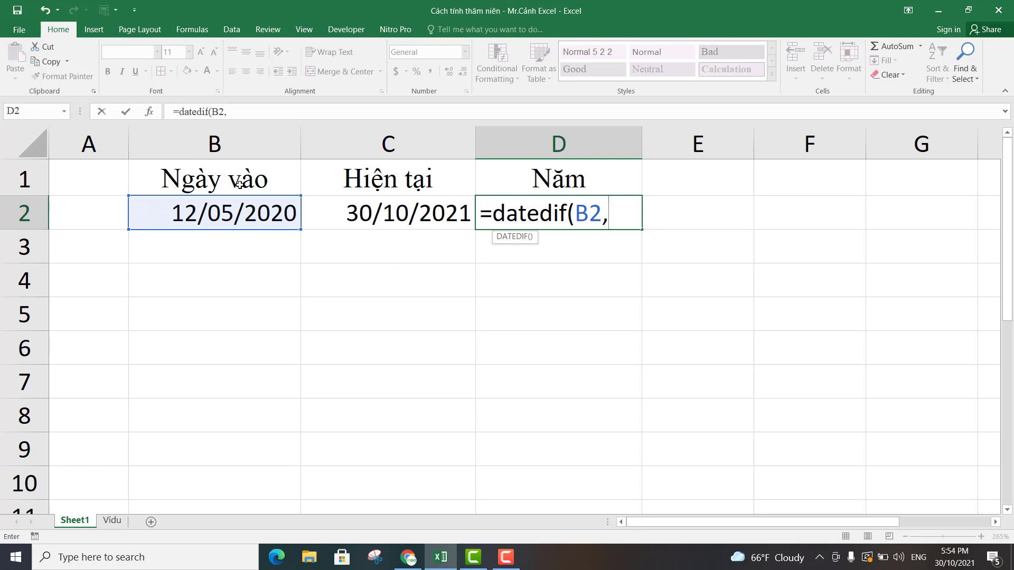
left_click(416, 213)
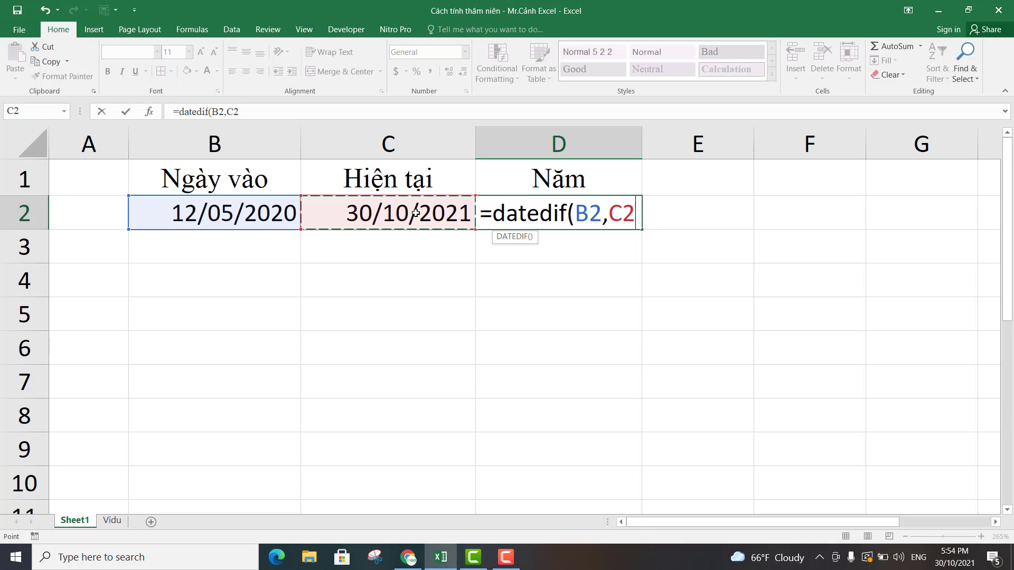
type(",")
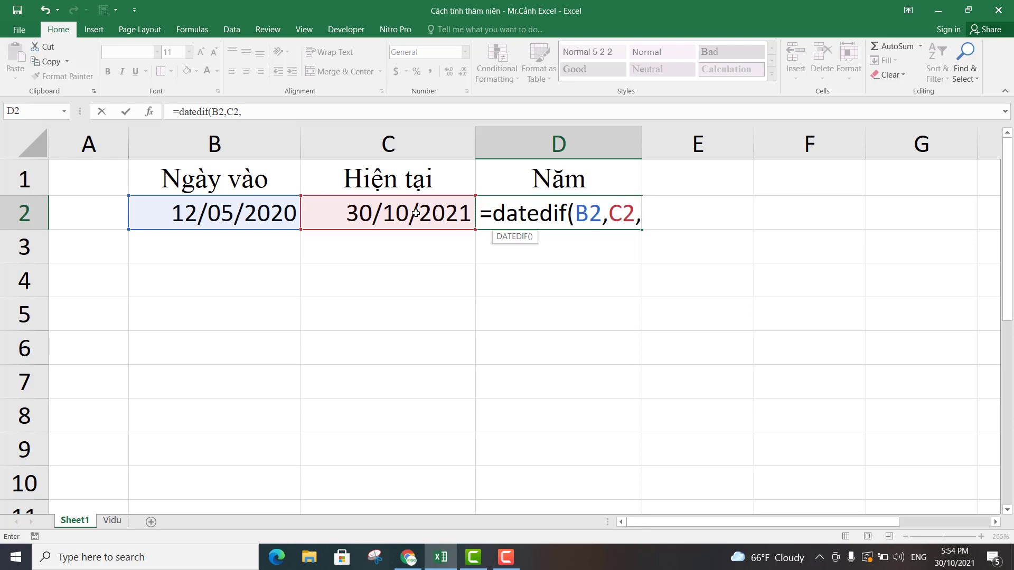
type("\"y\")")
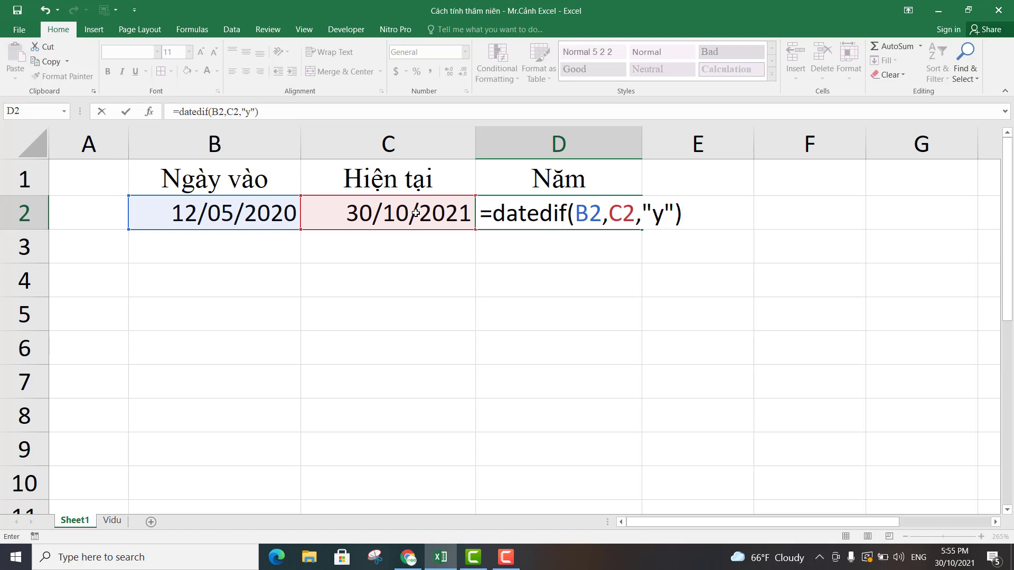
key("Return")
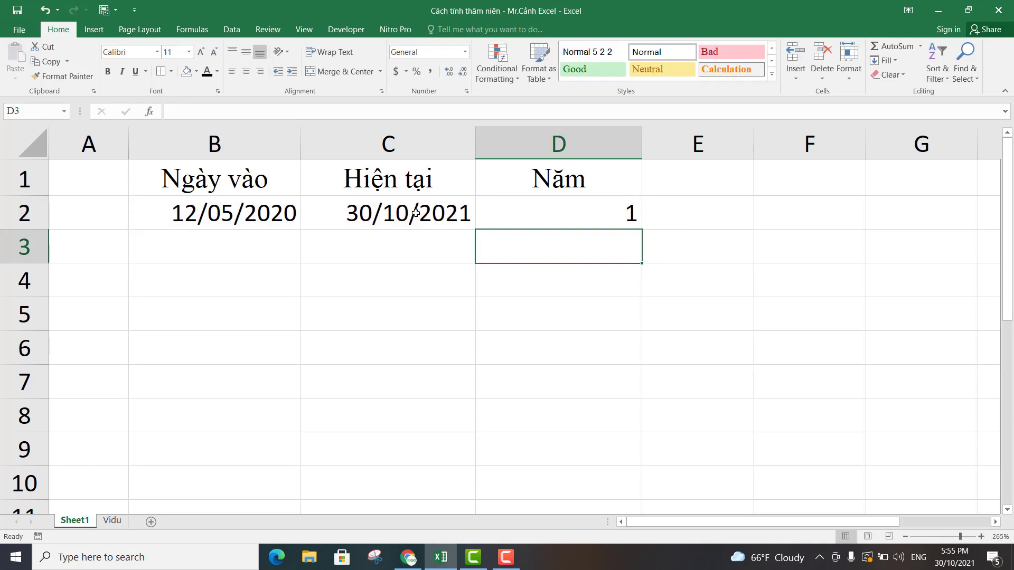
left_click(583, 211)
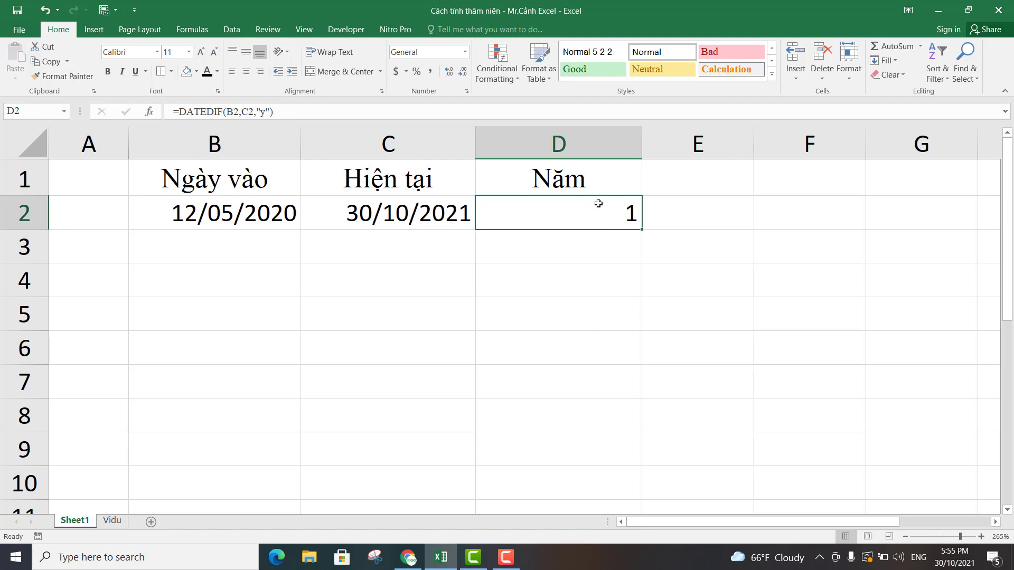
Add the column header "Tháng" in E1.
left_click(698, 180)
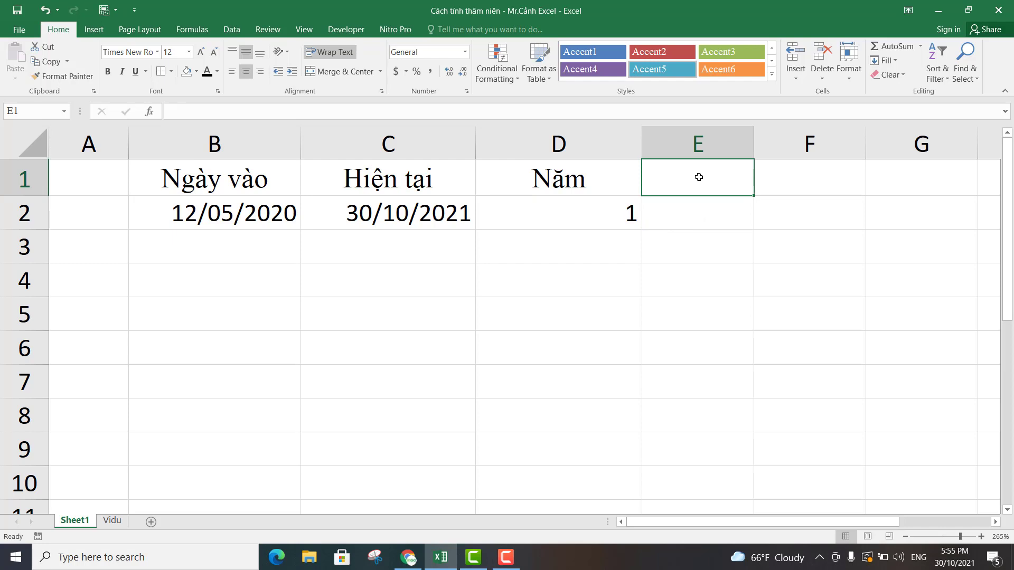
type("Tháng")
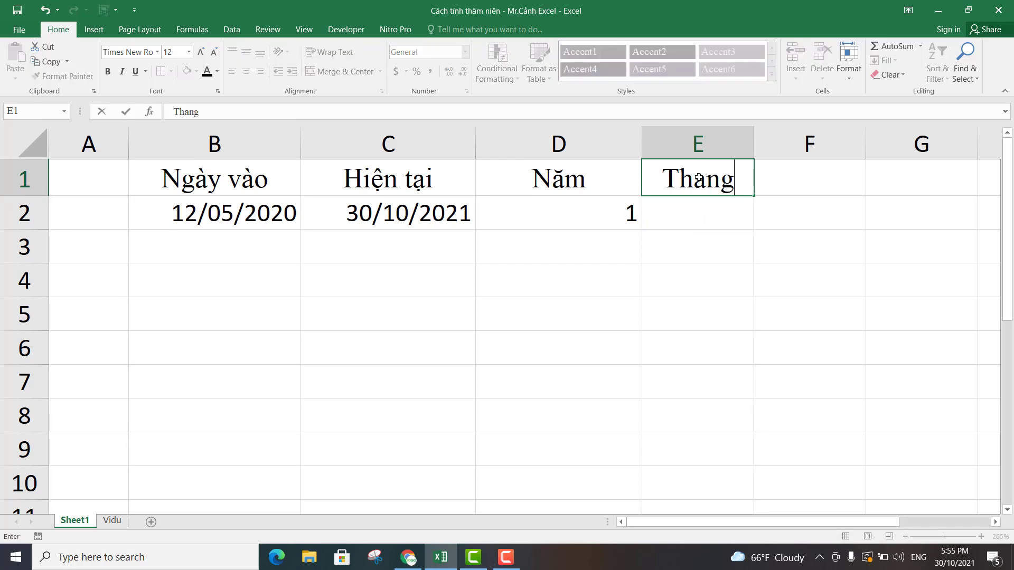
key("Return")
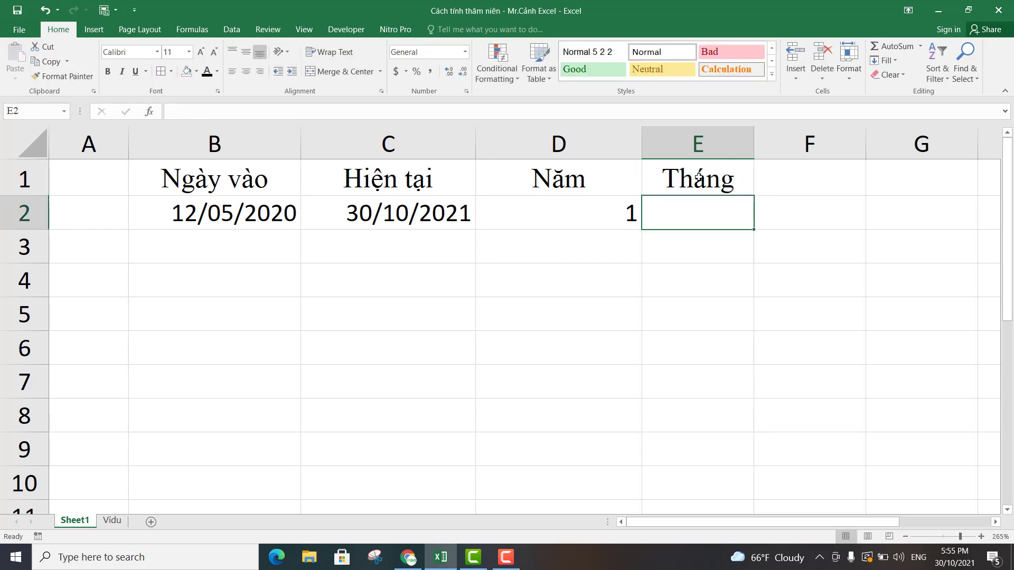
Enter =DATEDIF(B2,C2,"m") in E2 to calculate the full months between the two dates.
type("=")
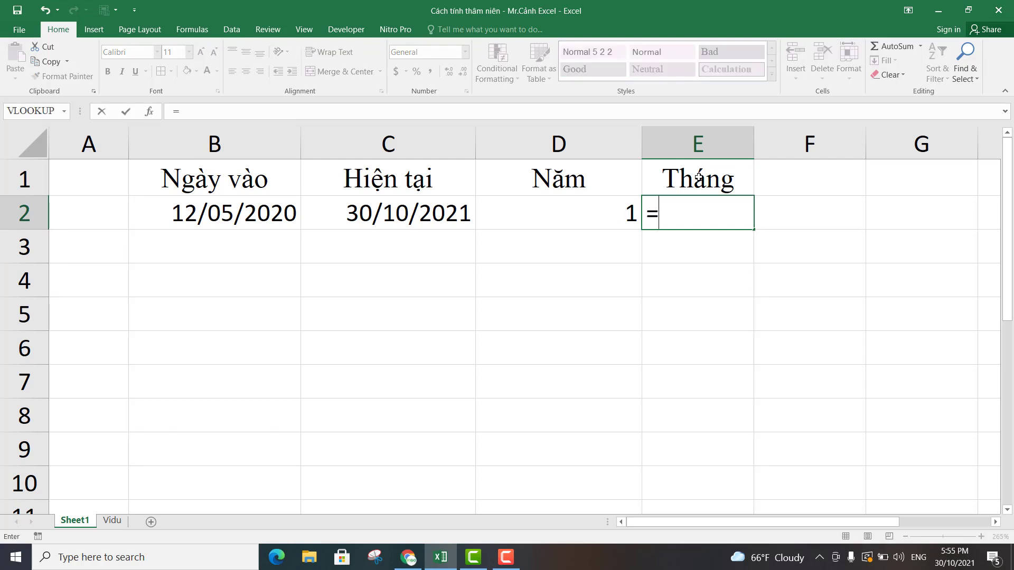
type("datedì")
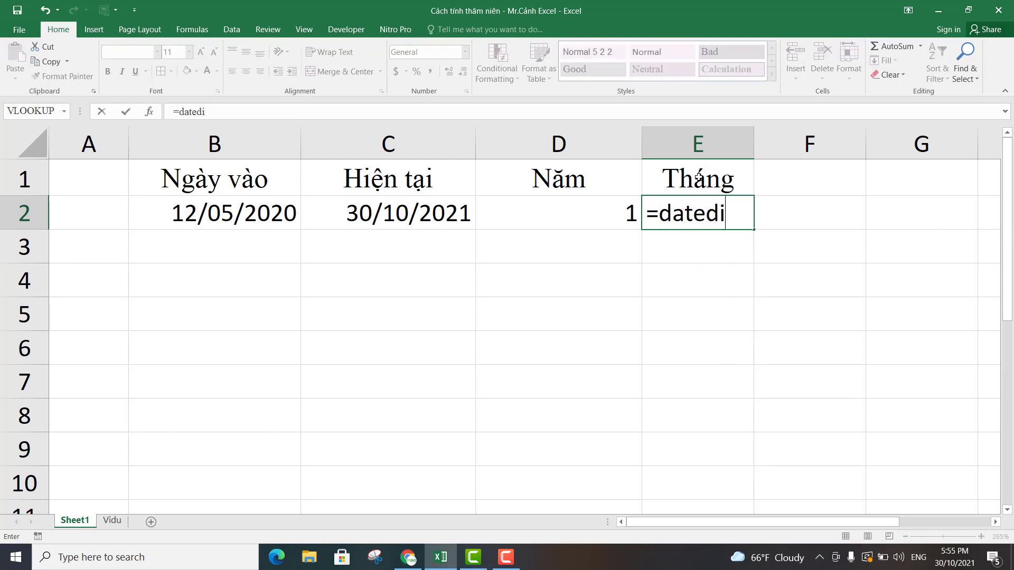
type("f(")
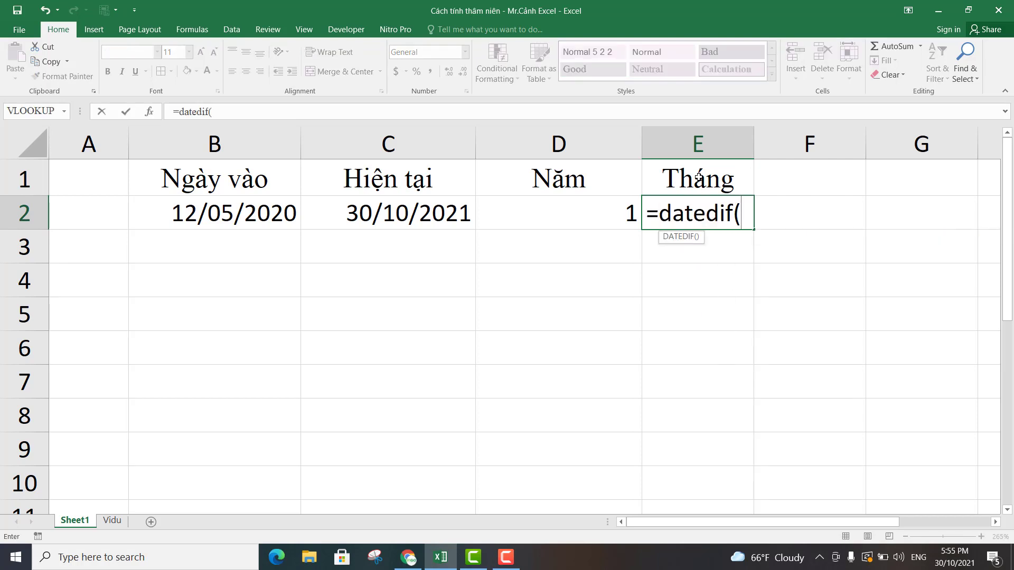
left_click(233, 213)
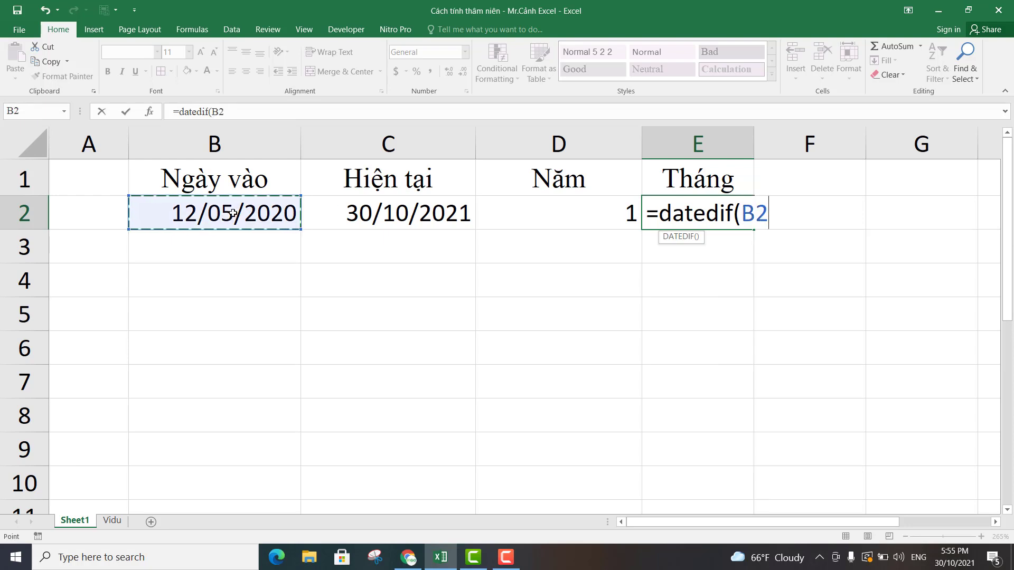
type(",")
left_click(407, 214)
type(",")
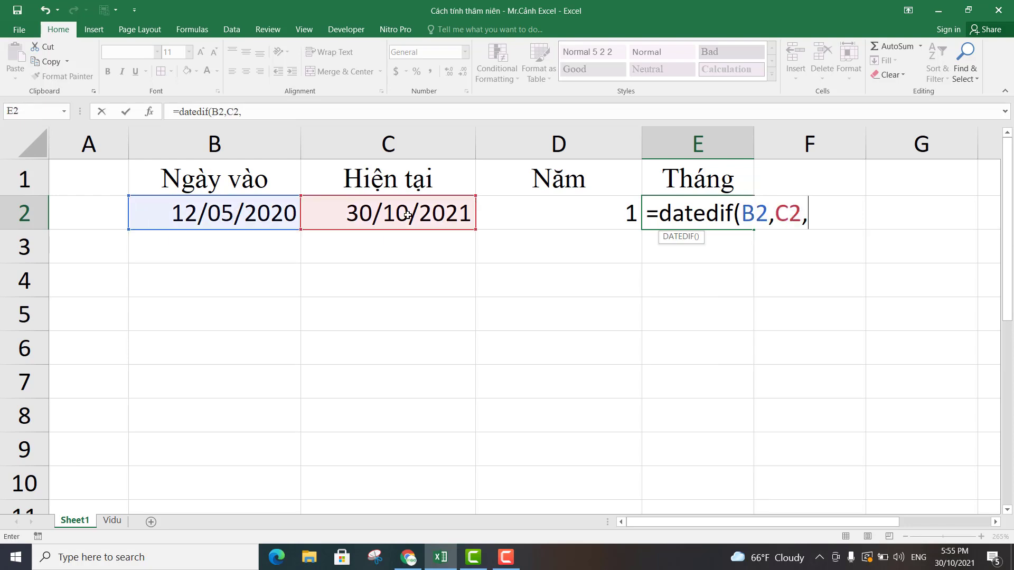
type("\"m\")")
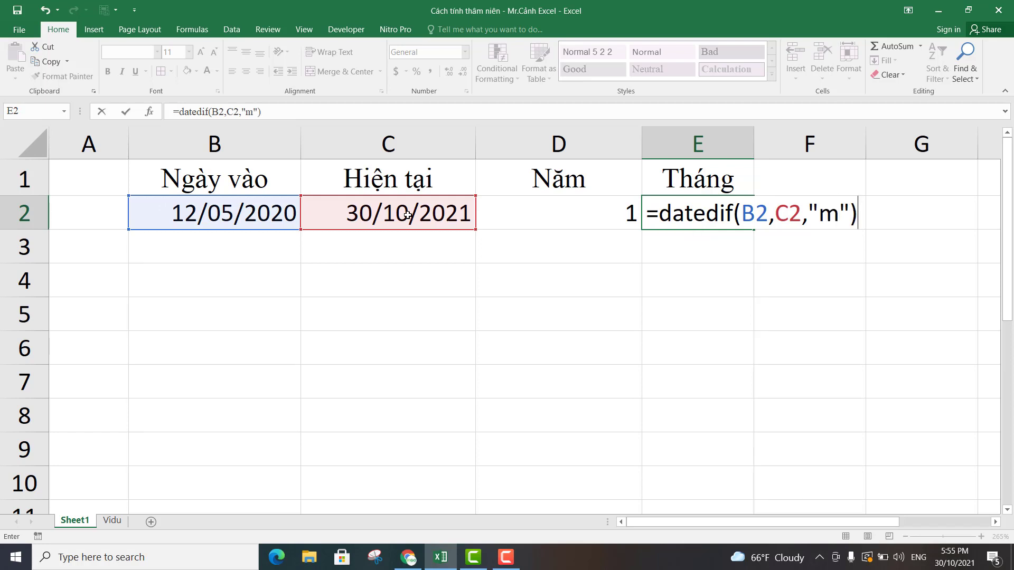
key("Return")
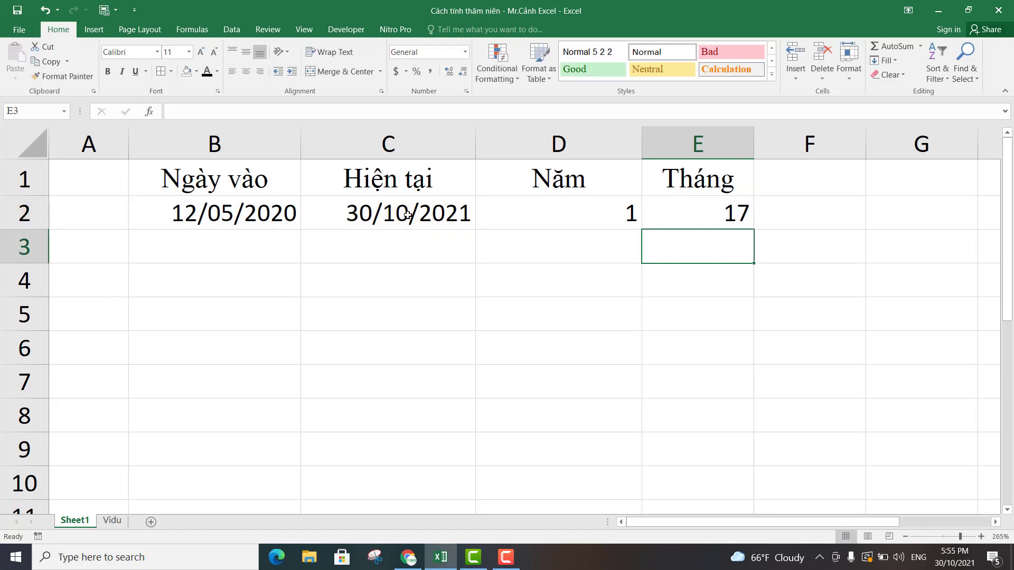
Compare the formulas and results for years in D2 and months in E2.
left_click(693, 204)
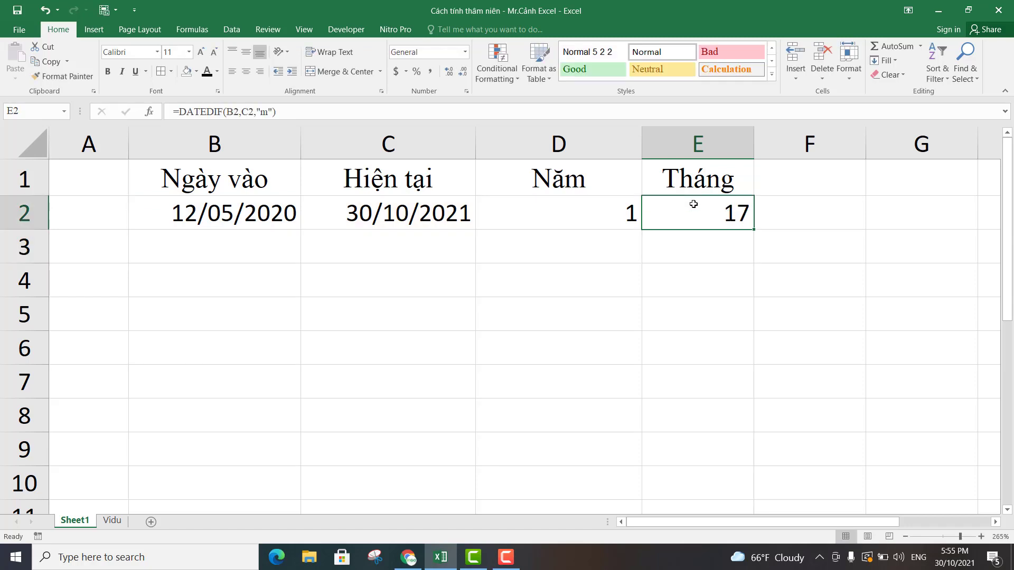
left_click(602, 215)
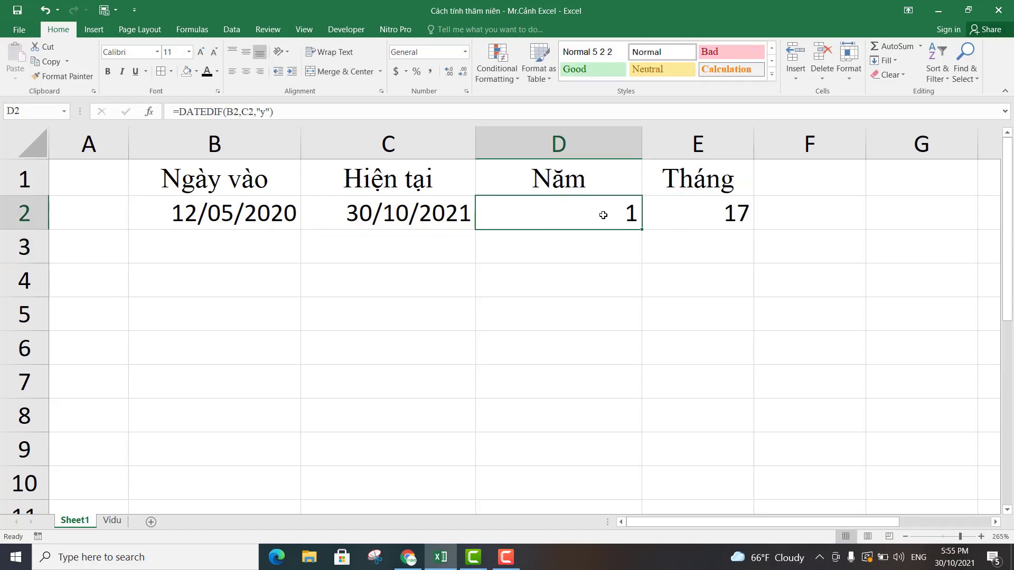
left_click(737, 223)
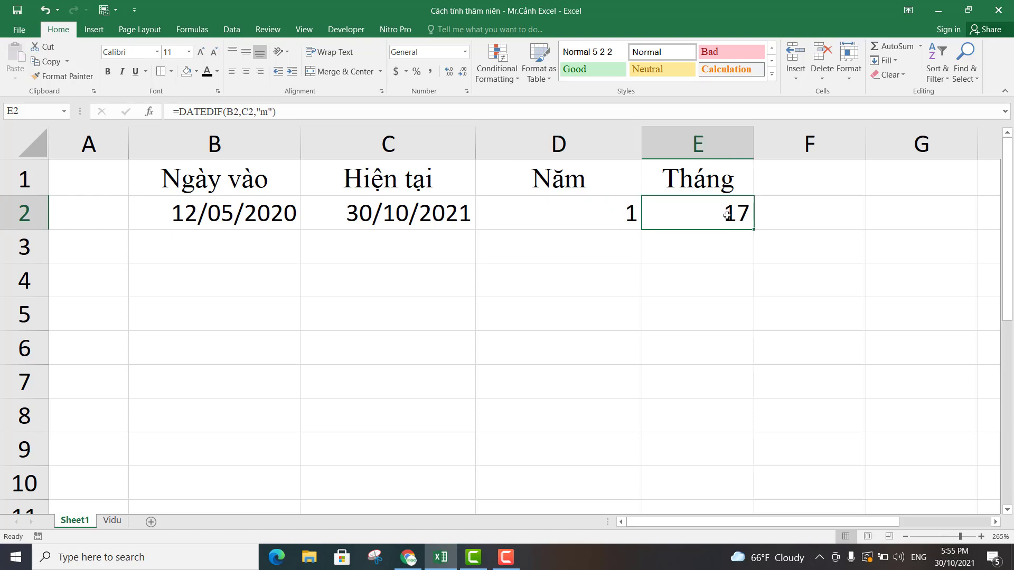
left_click(590, 213)
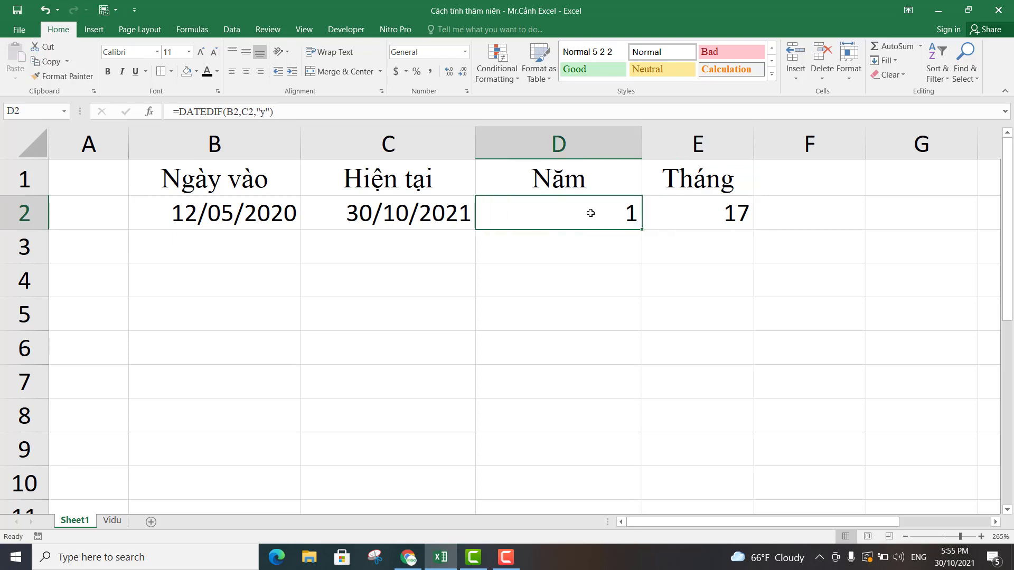
left_click(688, 217)
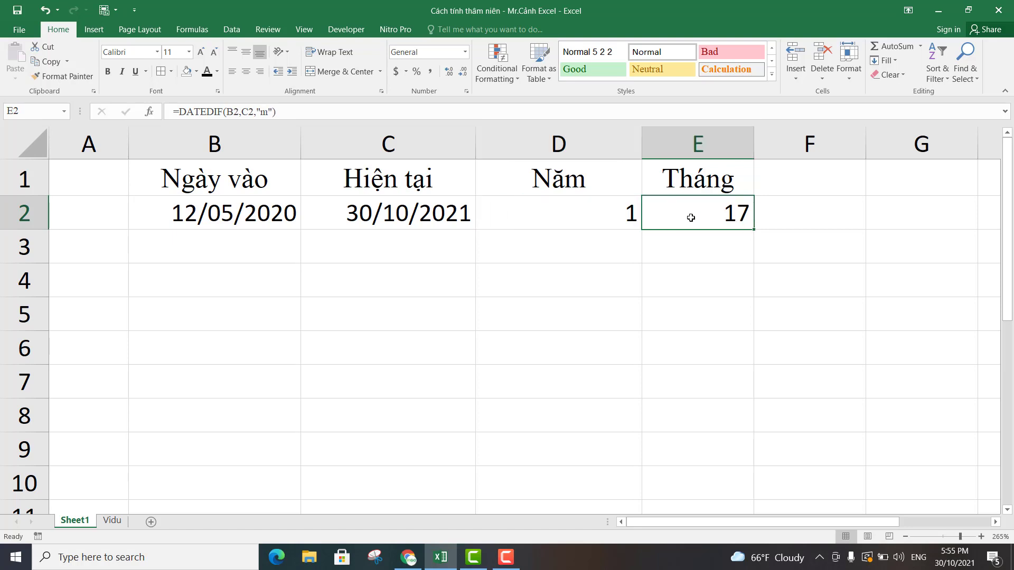
Add the column header "Ngày" in F1.
left_click(785, 188)
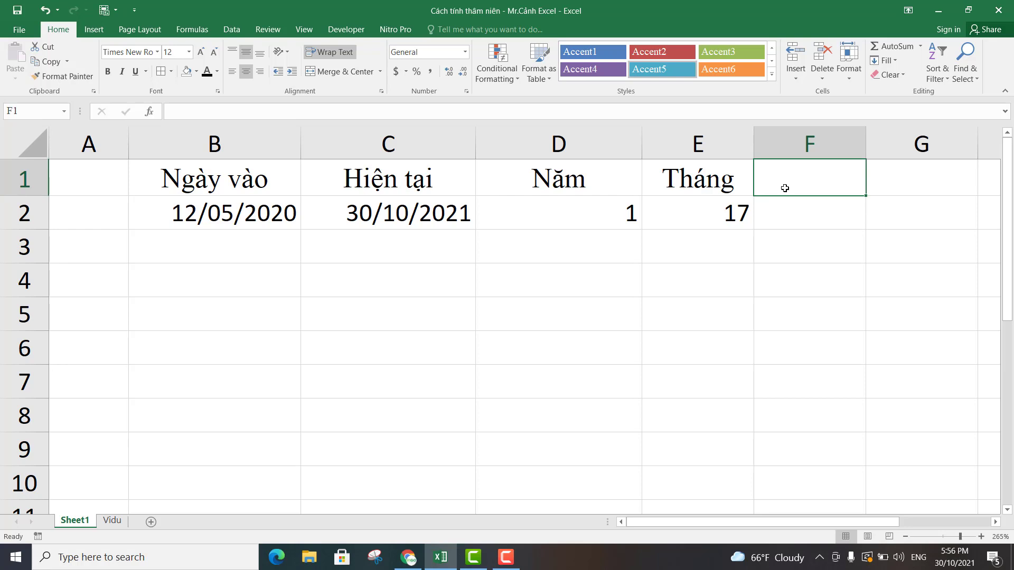
type("D")
key("BackSpace")
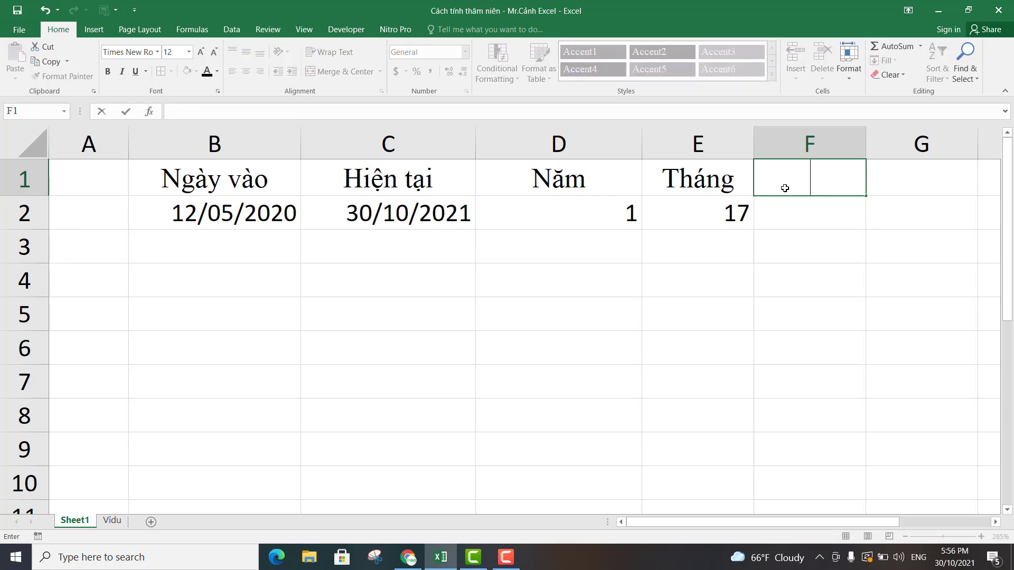
type("Ngày")
key("Return")
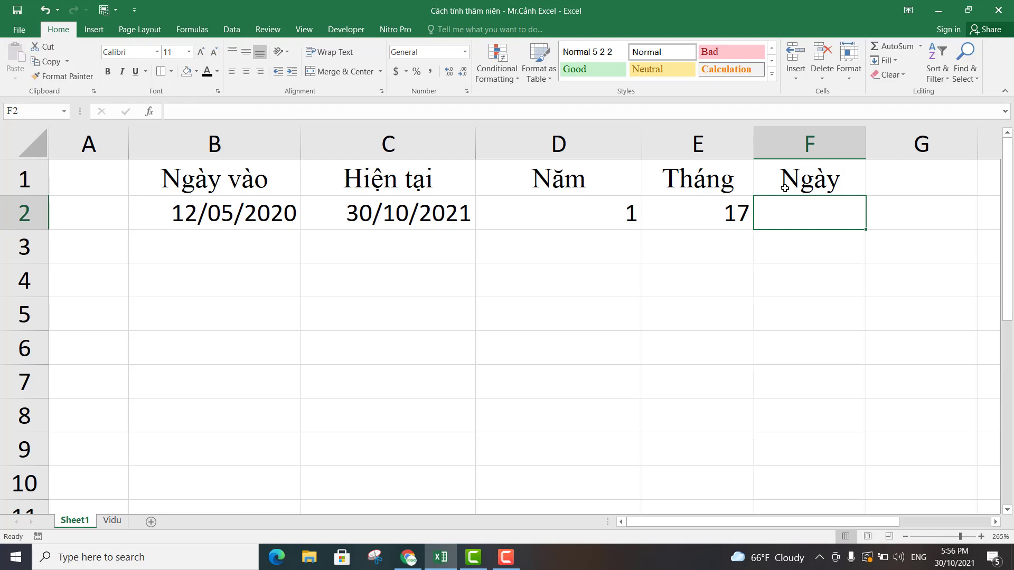
Enter =DATEDIF(B2,C2,"d") in F2 to calculate the total days between the two dates.
type("=da")
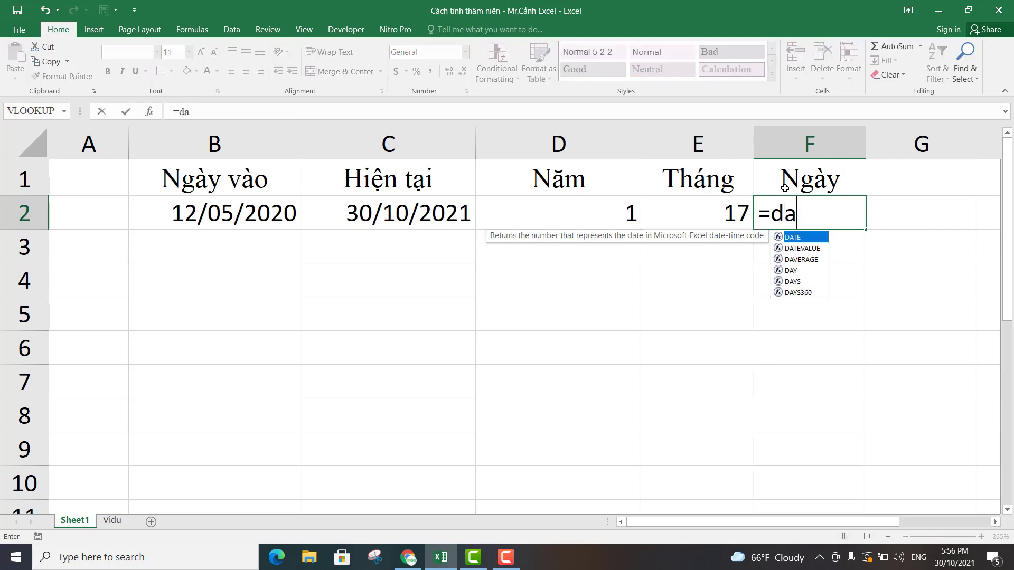
type("tedi")
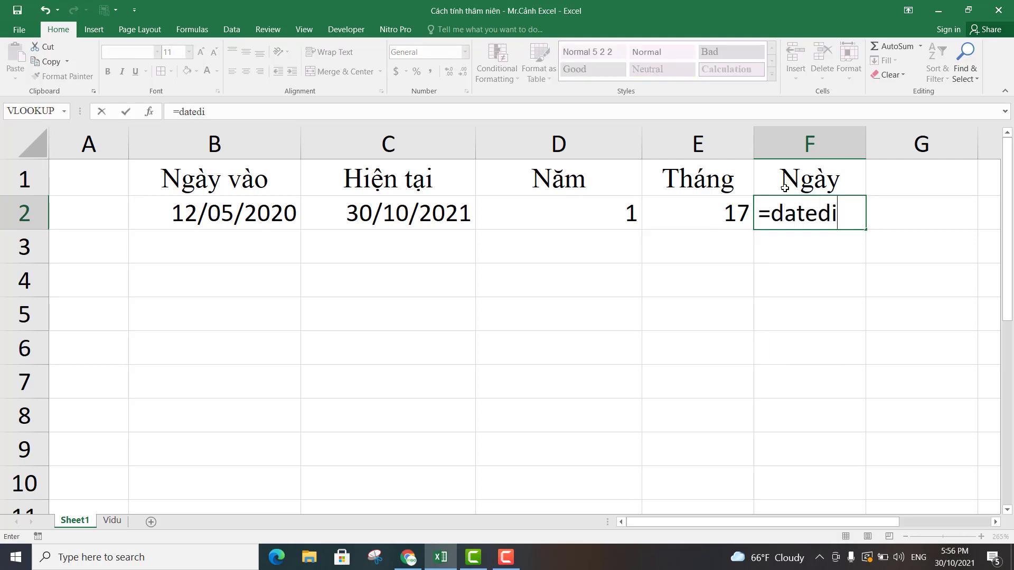
type("f(")
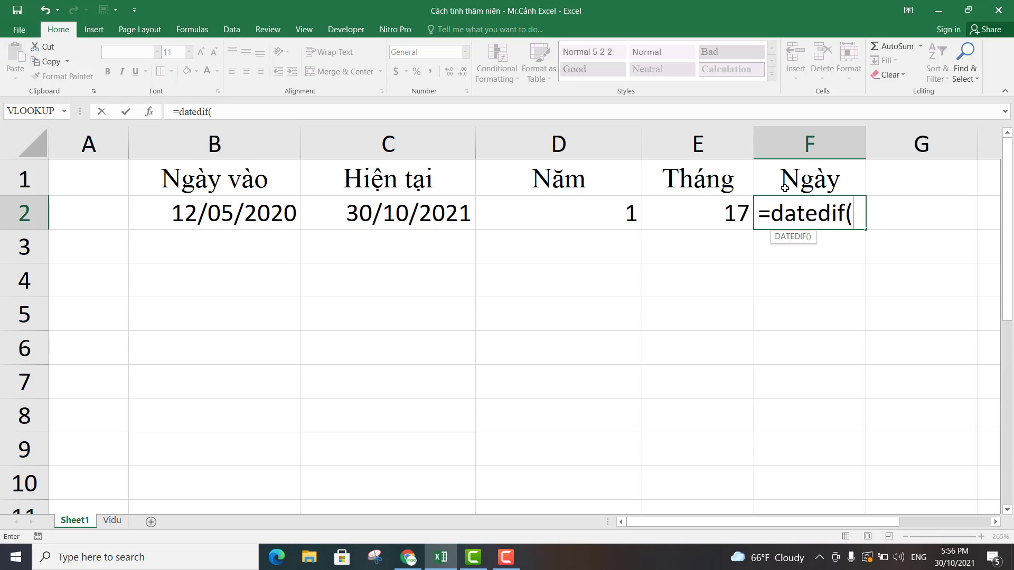
left_click(237, 213)
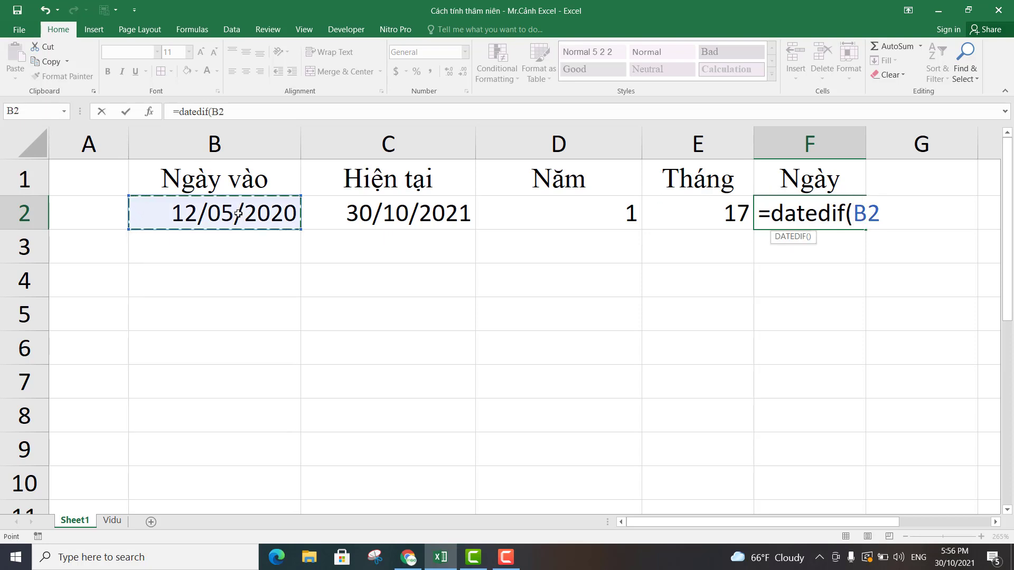
type(",")
left_click(436, 216)
type(",")
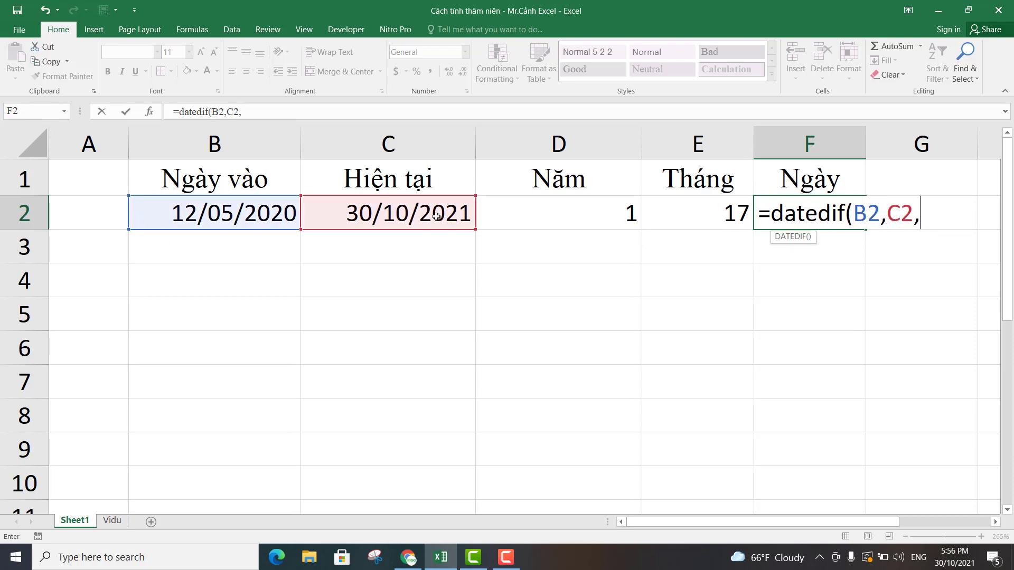
type("\"d\")")
key("Return")
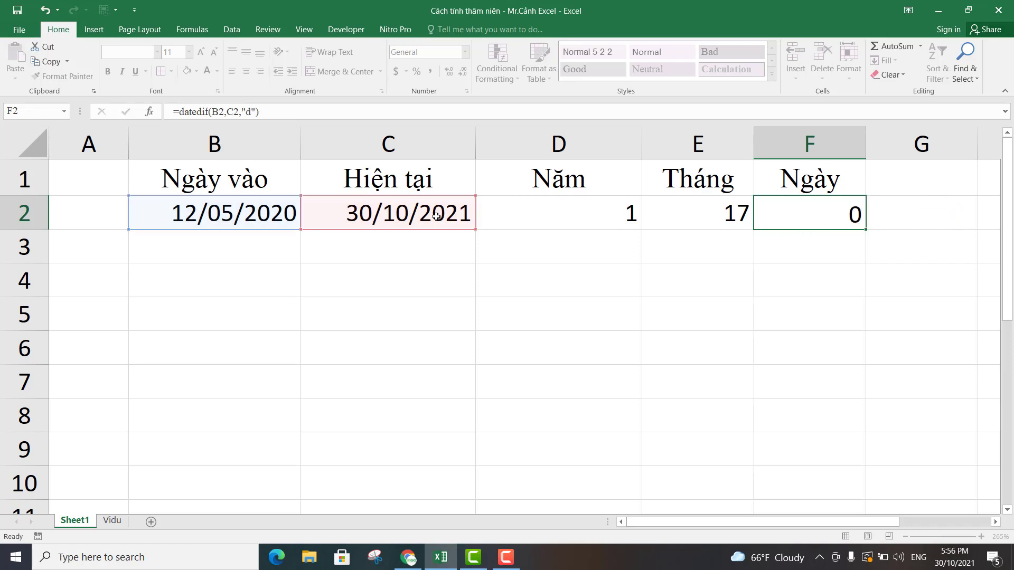
Review the formulas and results for years in D2, months in E2 and days in F2.
left_click(797, 219)
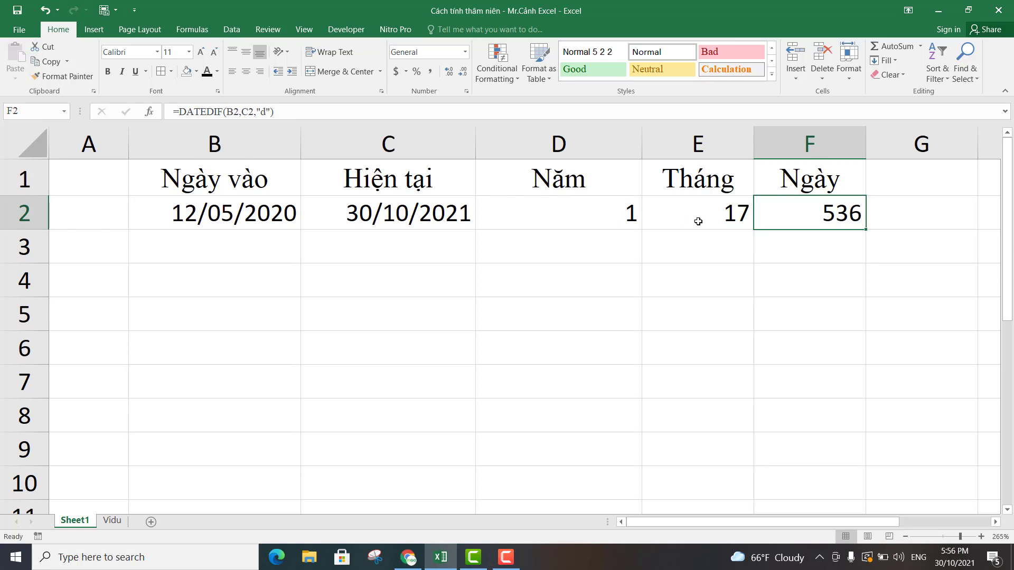
left_click(704, 219)
left_click(618, 211)
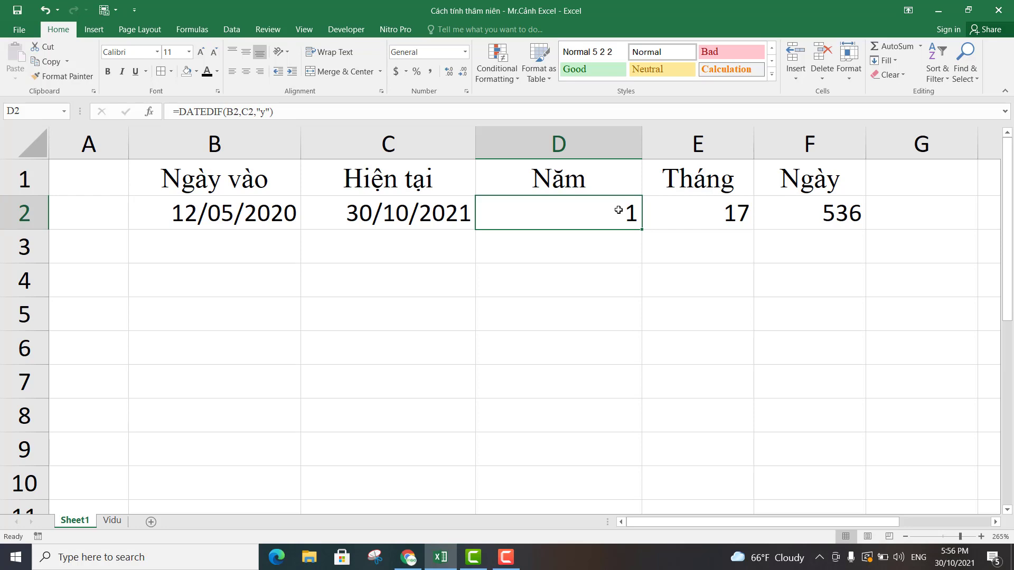
left_click(692, 218)
key("Right")
left_click(588, 211)
left_click(558, 244)
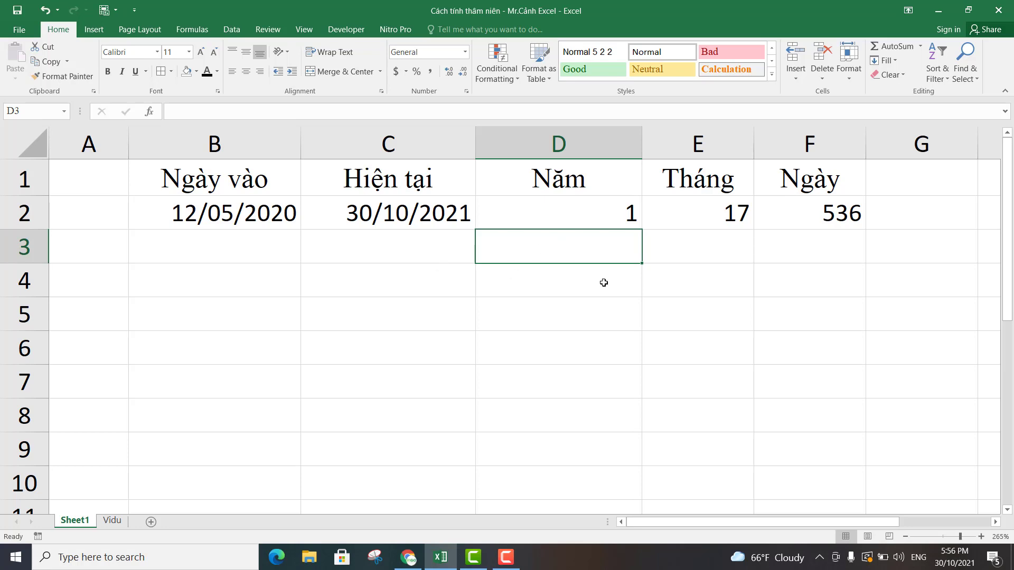
Widen column G to more than double its width and add the header "Năm và tháng" in G1.
left_click(995, 522)
left_click(989, 521)
left_click(369, 169)
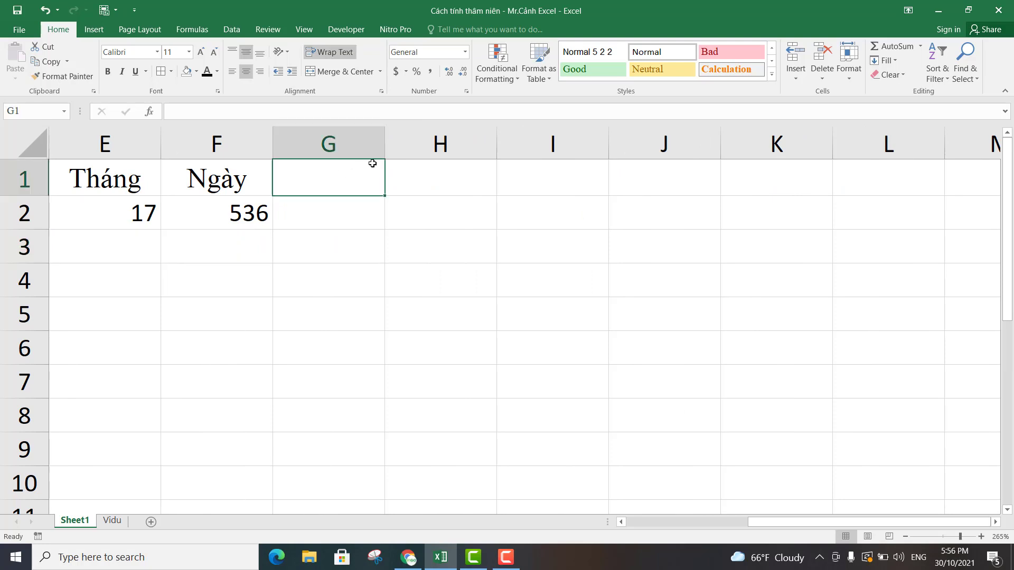
left_click_drag(385, 138, 496, 138)
left_click_drag(518, 177, 525, 178)
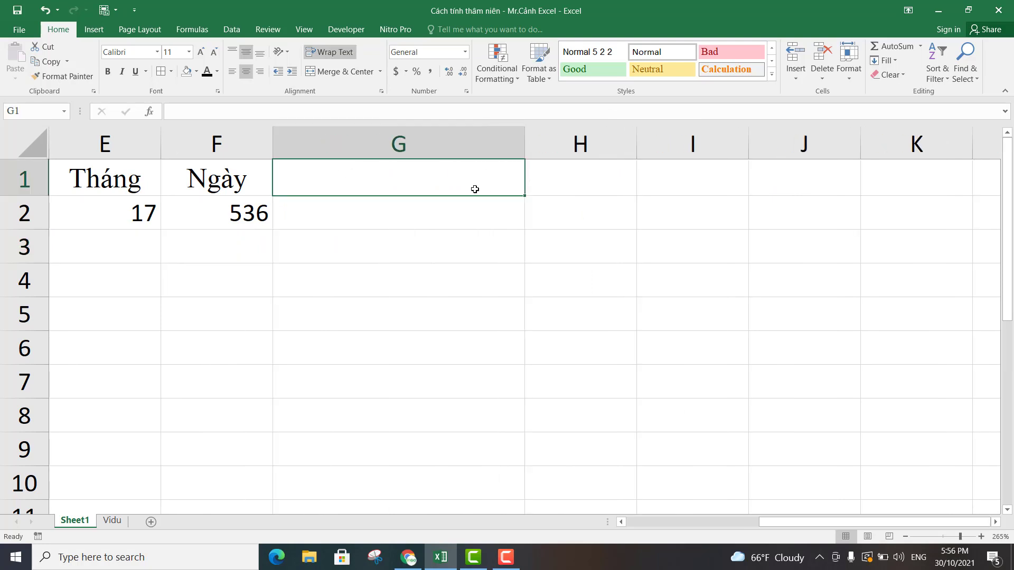
type("Năm v")
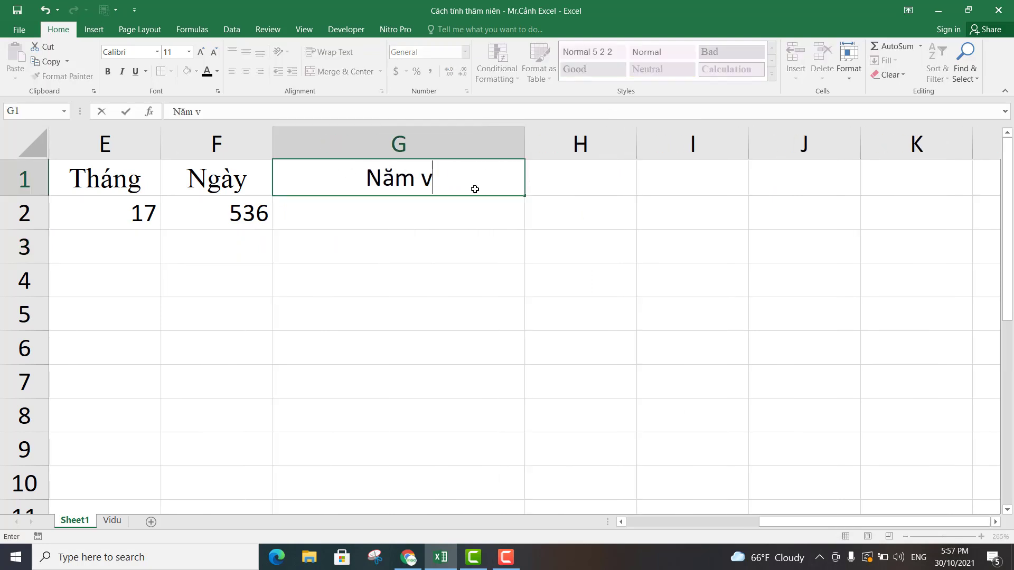
type("à tháng")
key("Return")
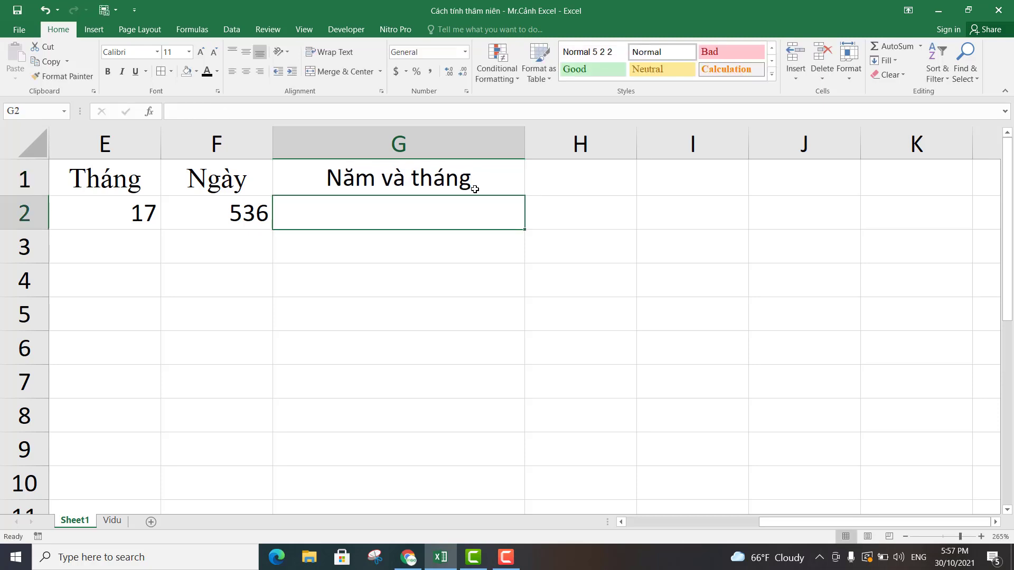
Enter =DATEDIF(B2,C2,"y") in G2 to calculate the full years between the start date and the current date.
left_click_drag(798, 522, 715, 524)
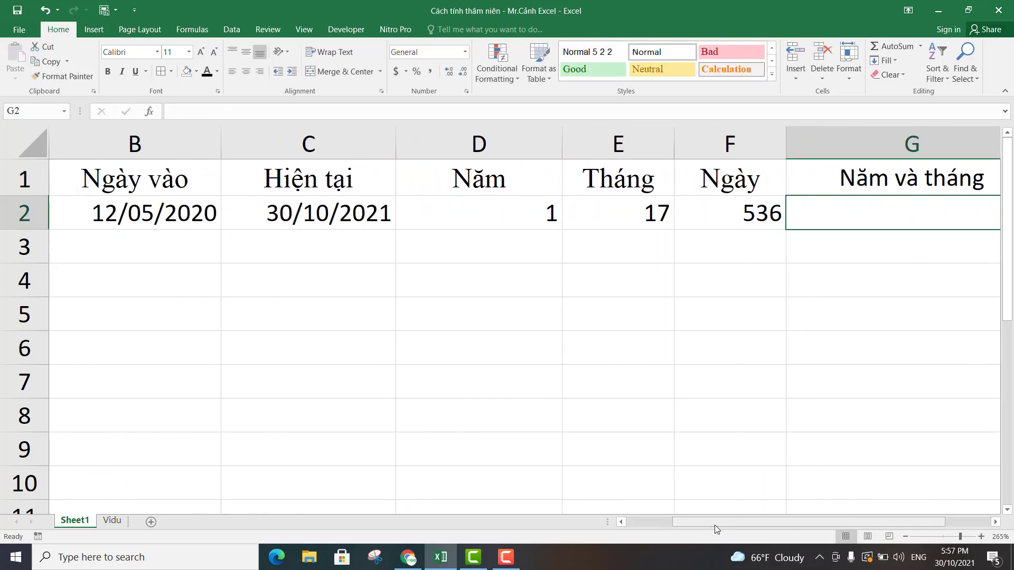
type("=")
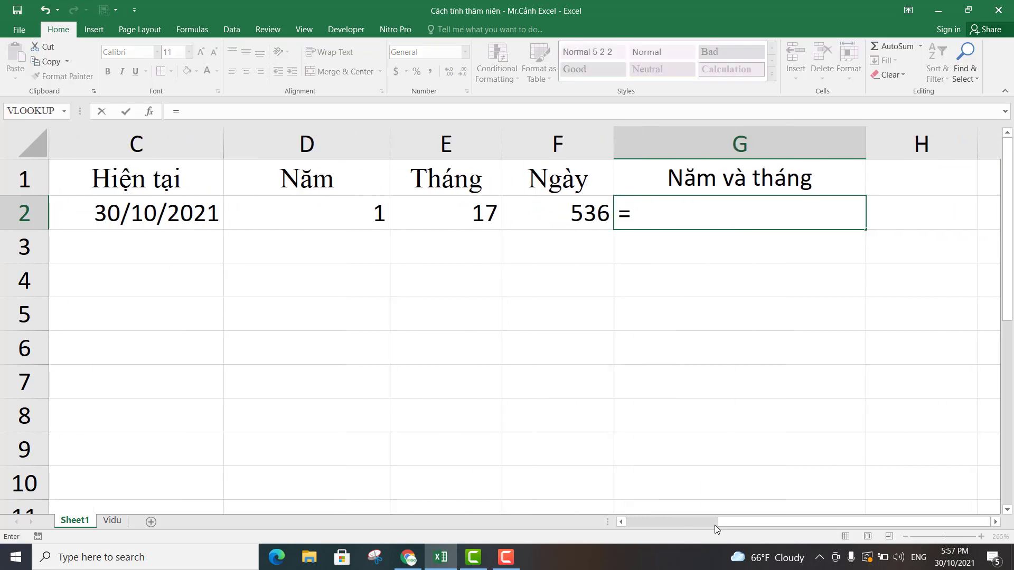
type("datedif(")
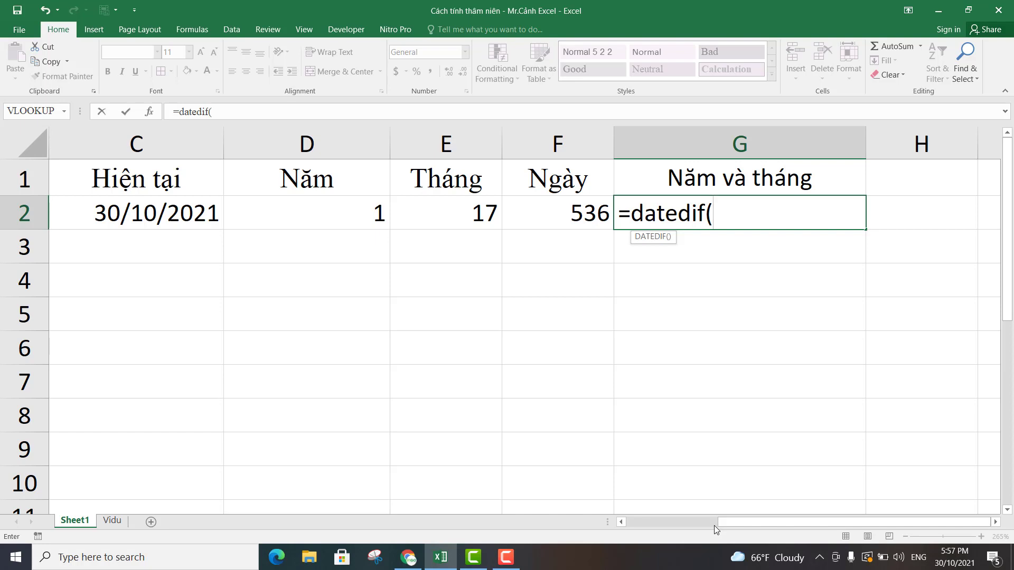
left_click_drag(797, 521, 747, 522)
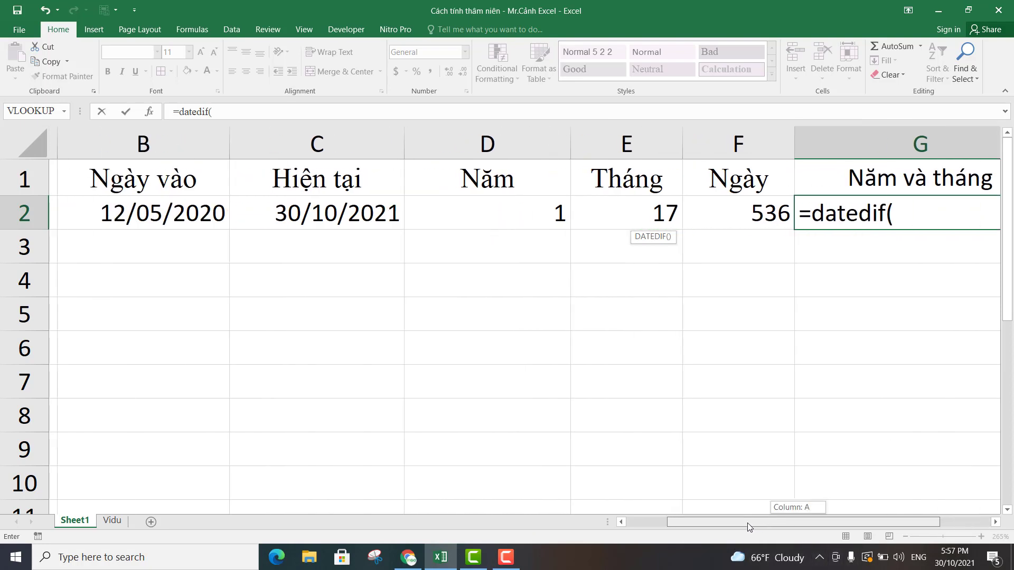
left_click(174, 214)
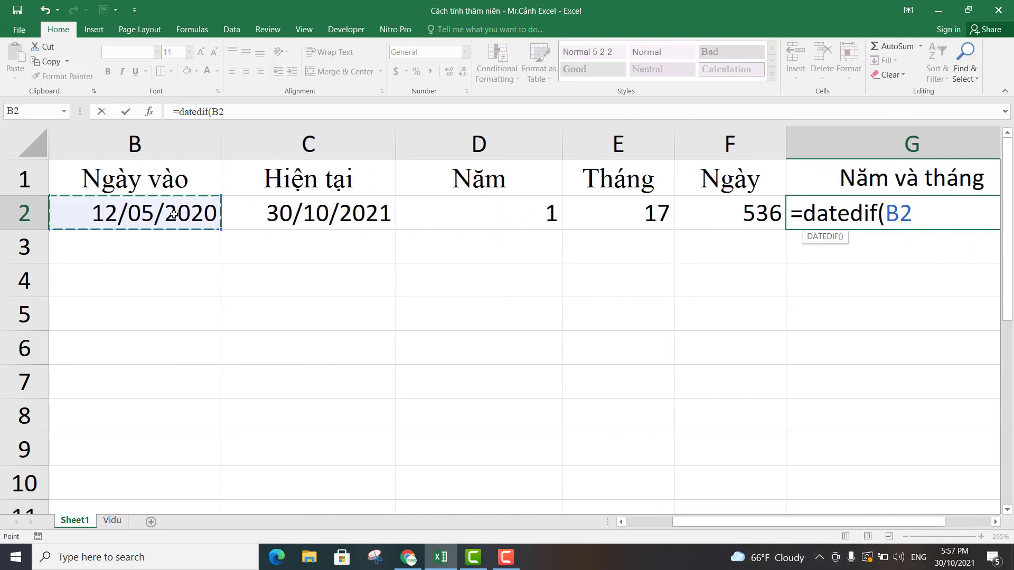
type(",")
left_click(288, 210)
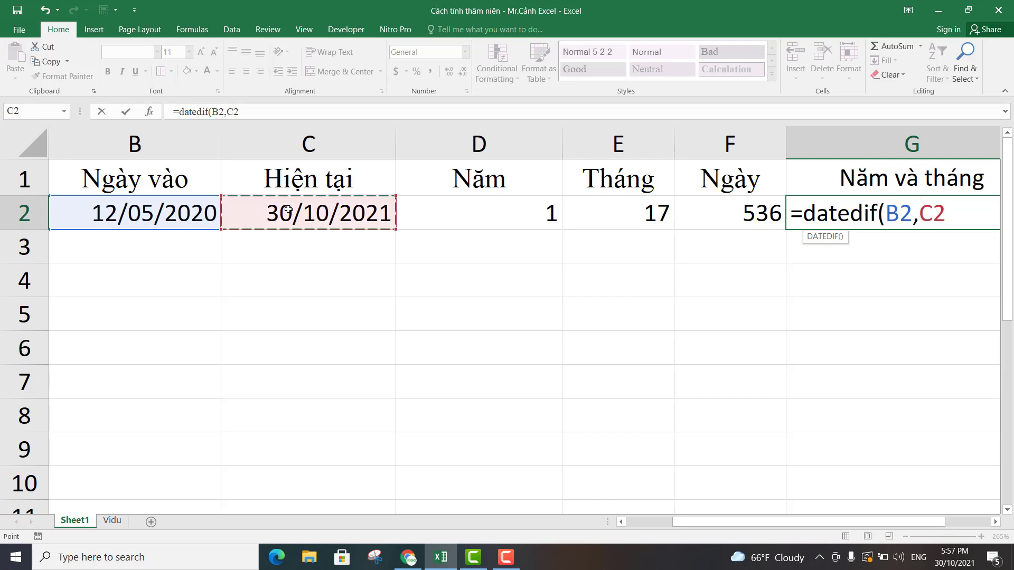
type(",\"")
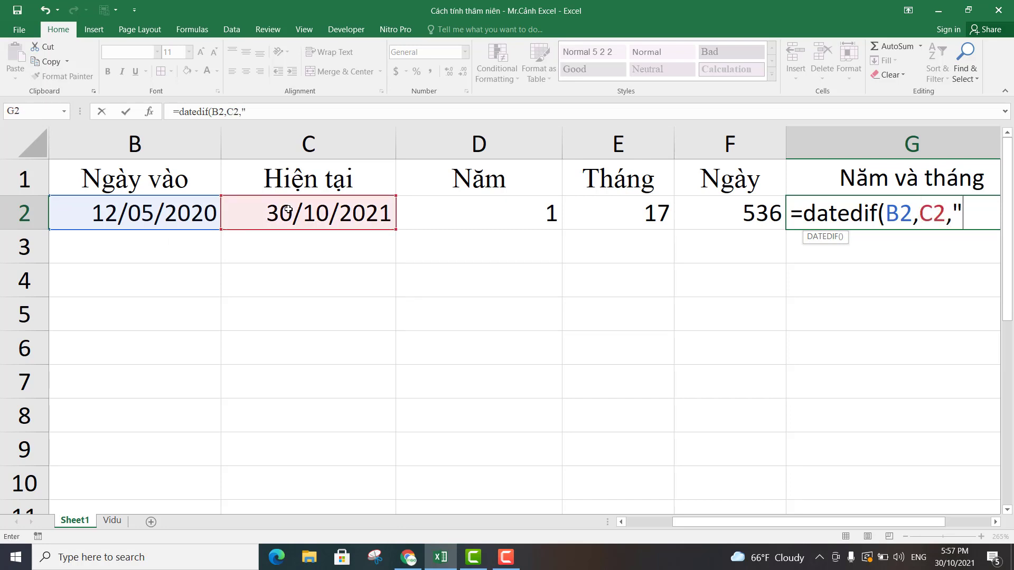
type("y\"")
type(")")
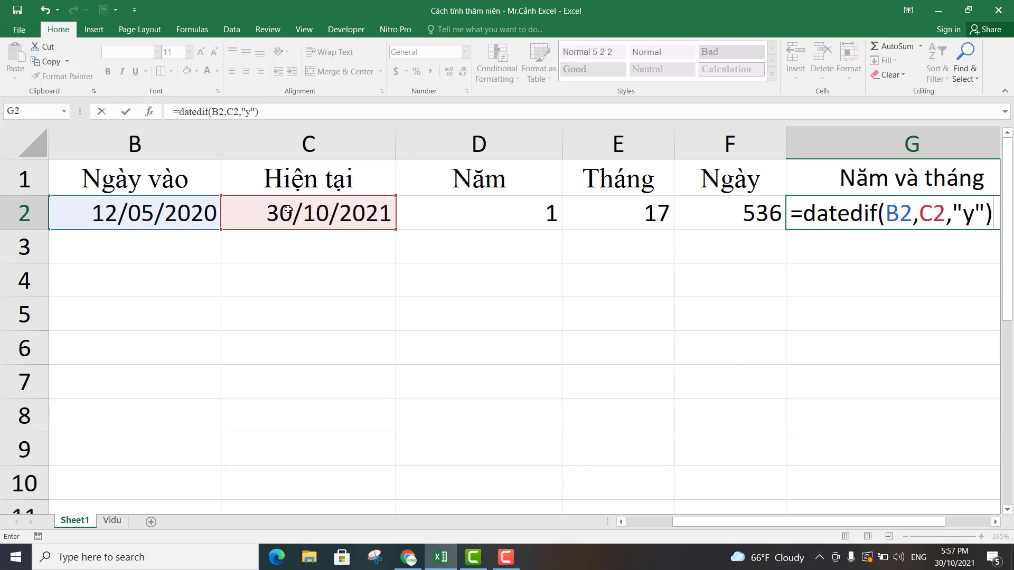
key("Return")
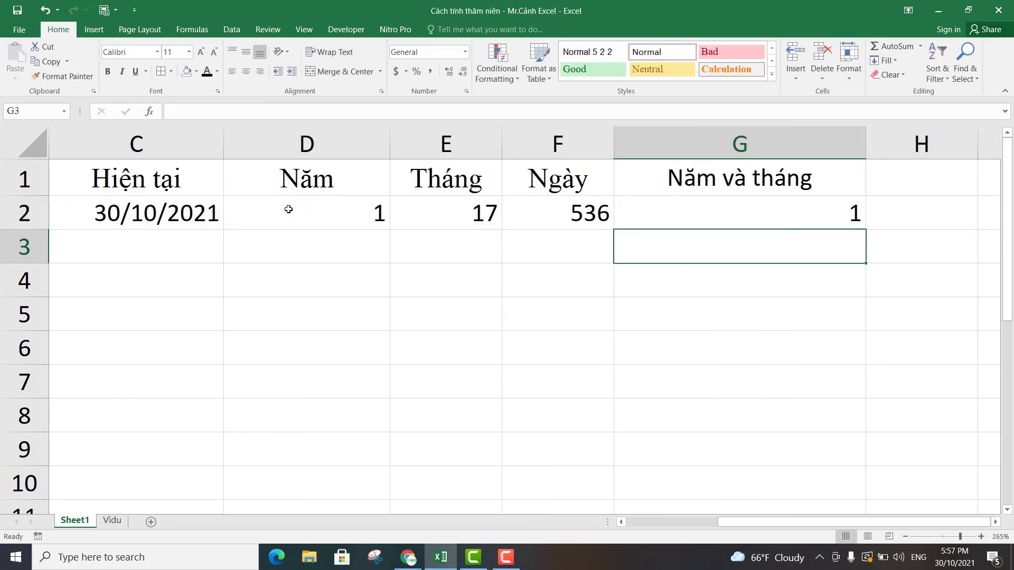
Append &" năm " to the formula in G2 so the year count carries a text label.
left_click(758, 216)
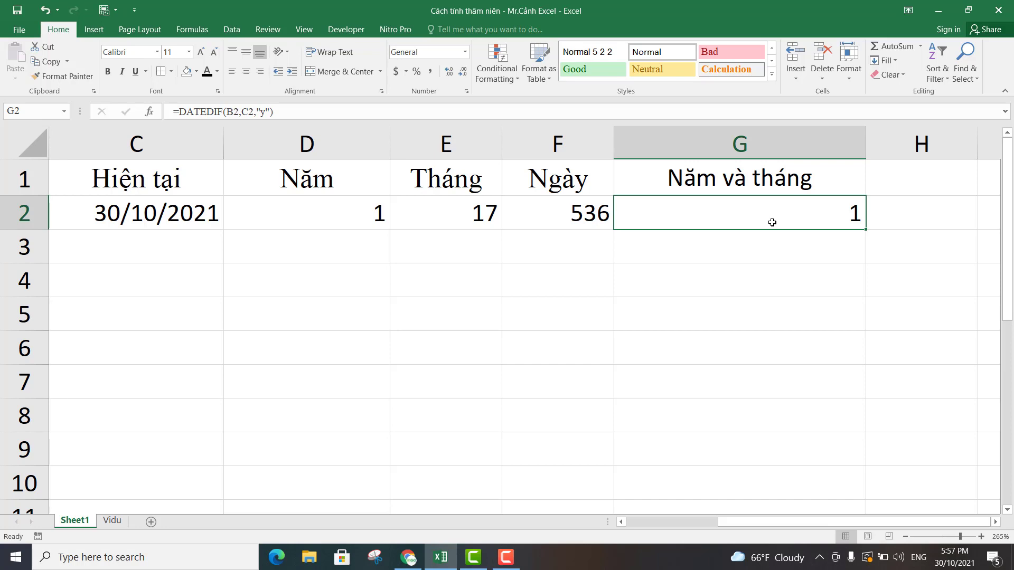
left_click(324, 113)
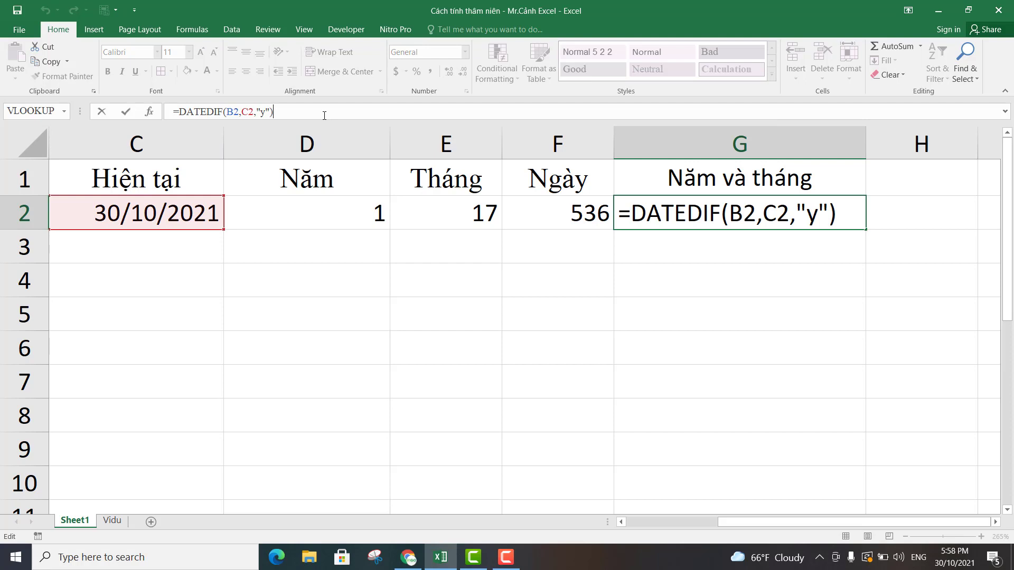
type("&\" năm")
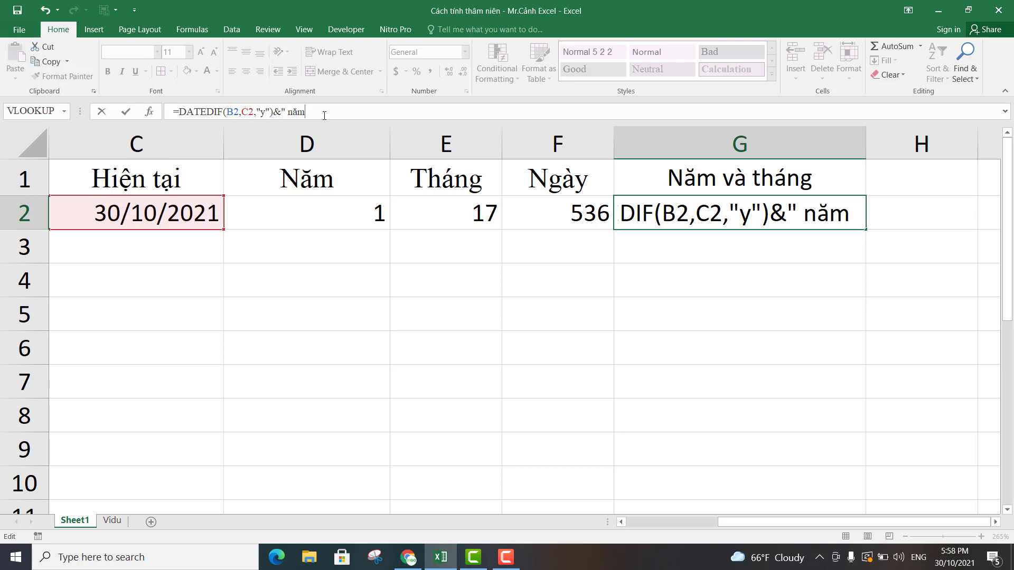
type(" \"")
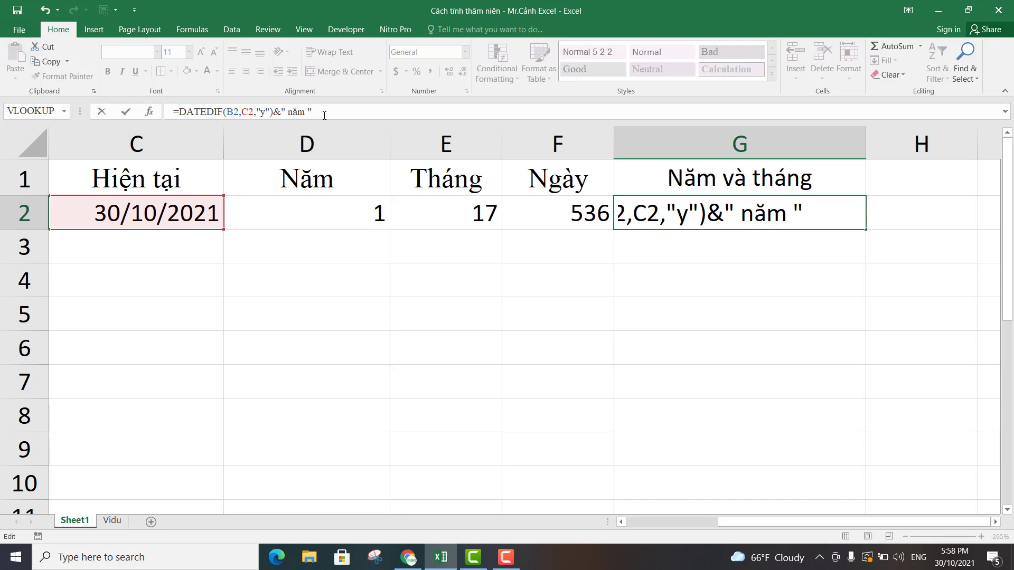
type("&")
Extend the G2 formula with &DATEDIF(B2,C2,"ym") to add the remaining months after full years.
type("dat")
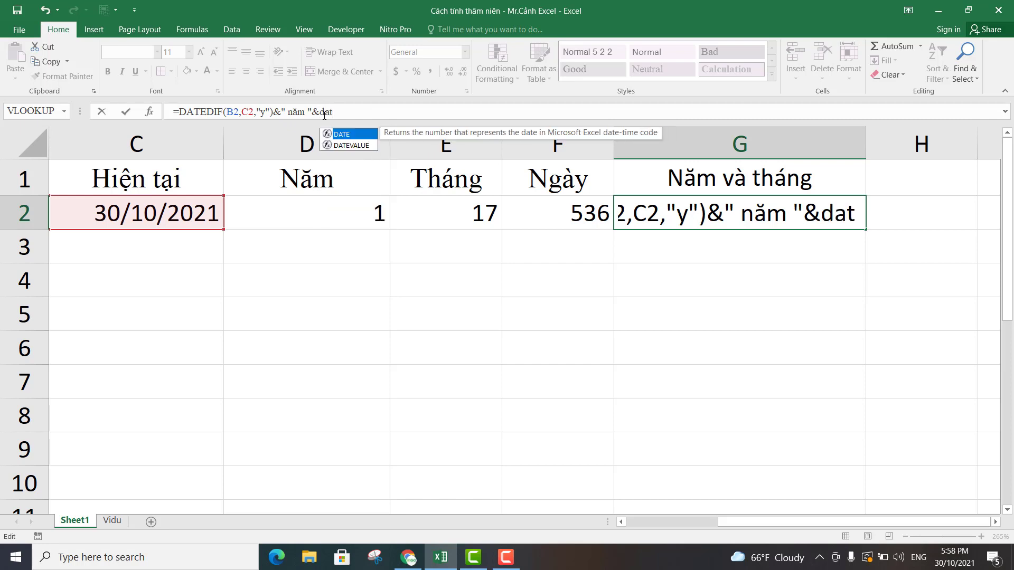
type("ed")
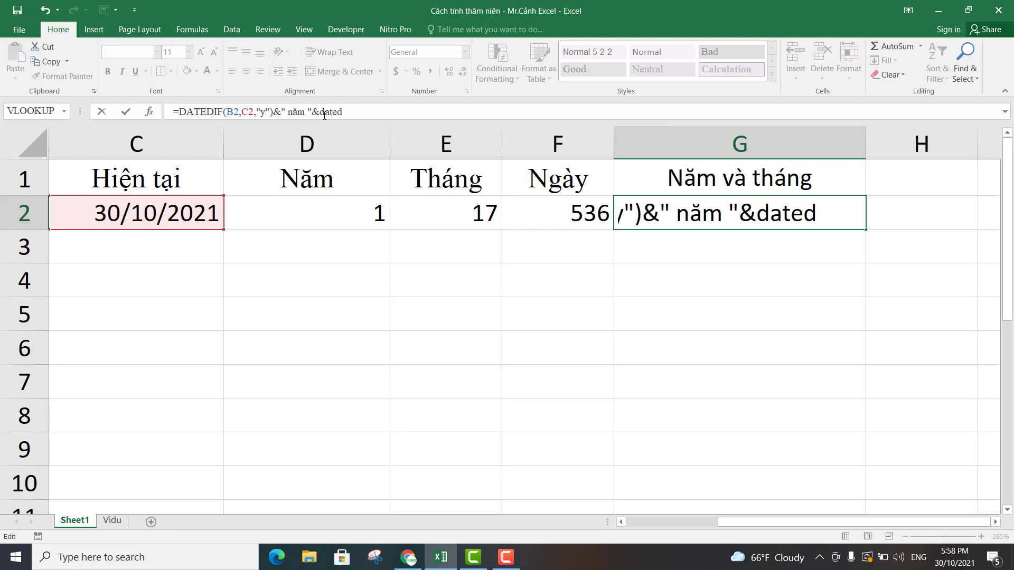
type("if(")
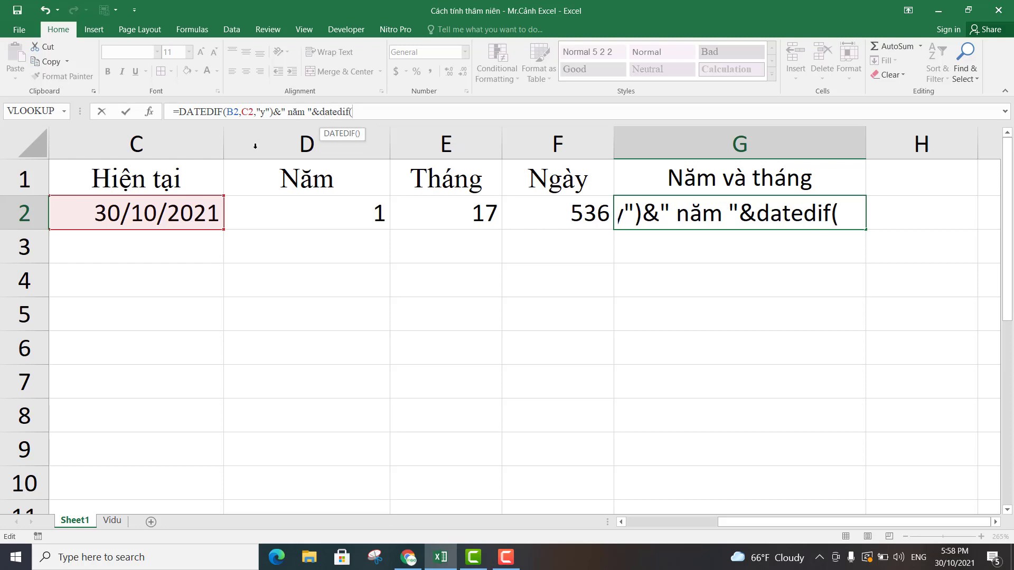
left_click_drag(730, 520, 676, 522)
left_click(171, 206)
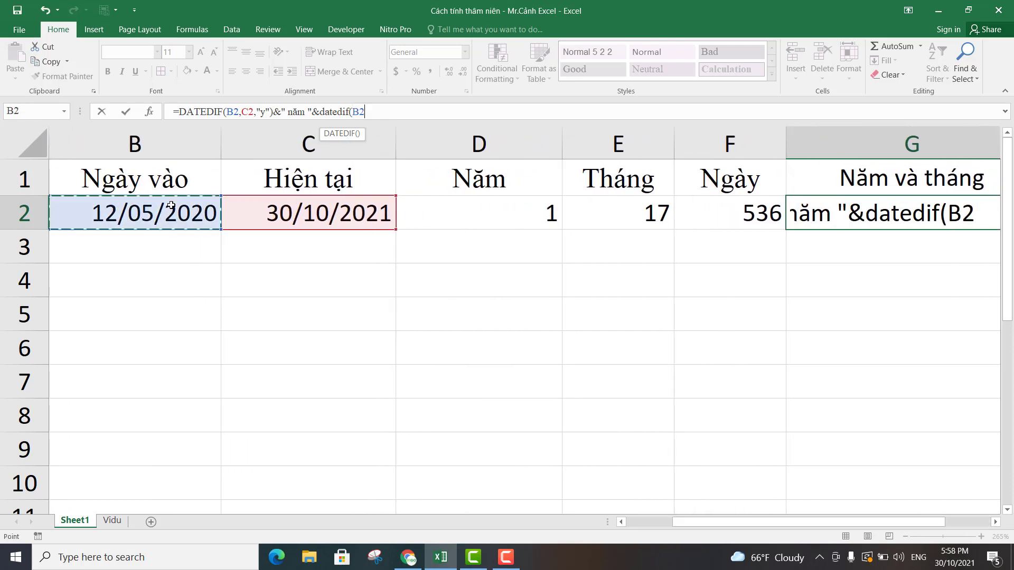
type(",")
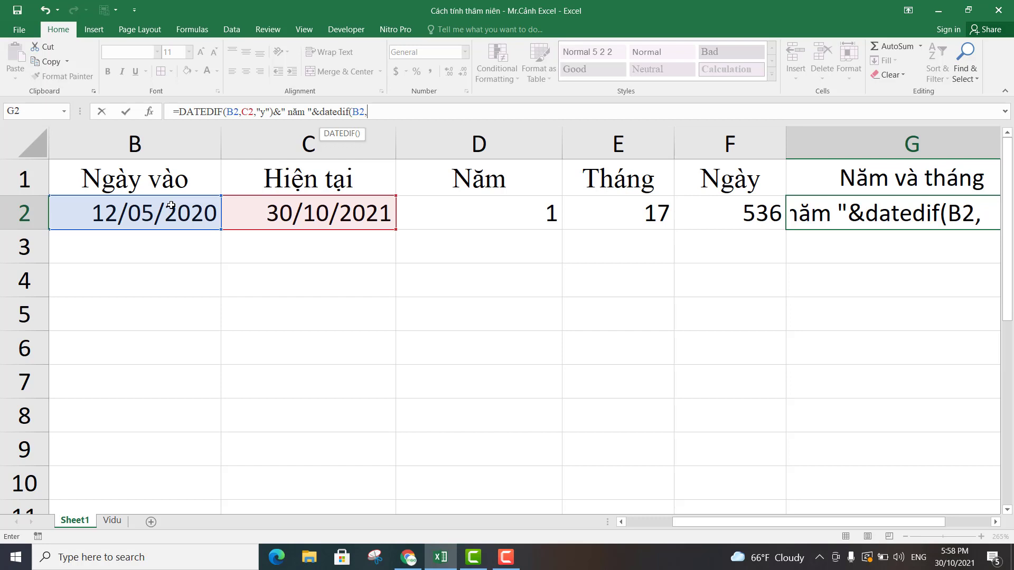
left_click(309, 211)
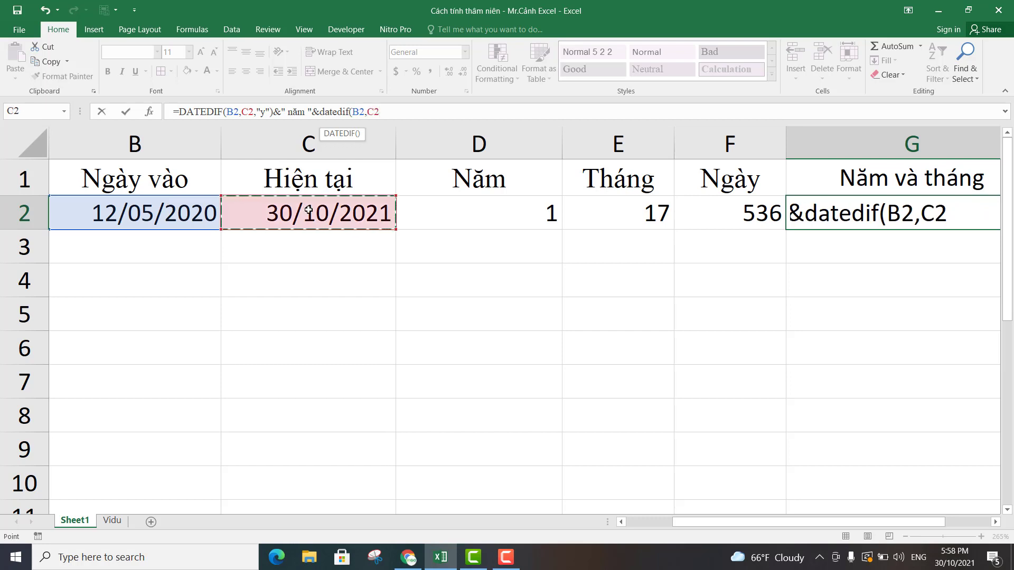
type(",")
type("\"y")
type("m")
key("BackSpace")
type("ym")
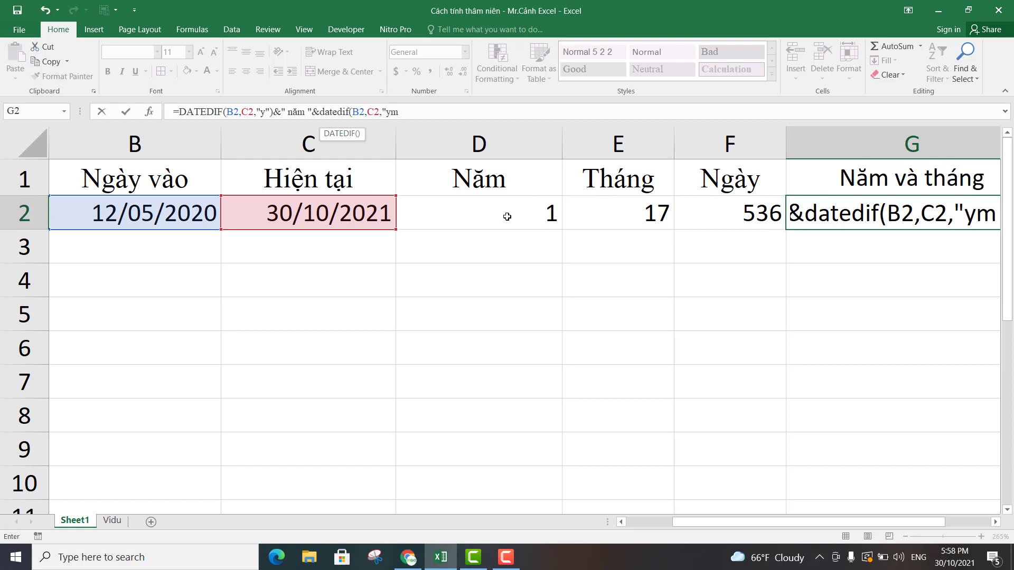
type("\")")
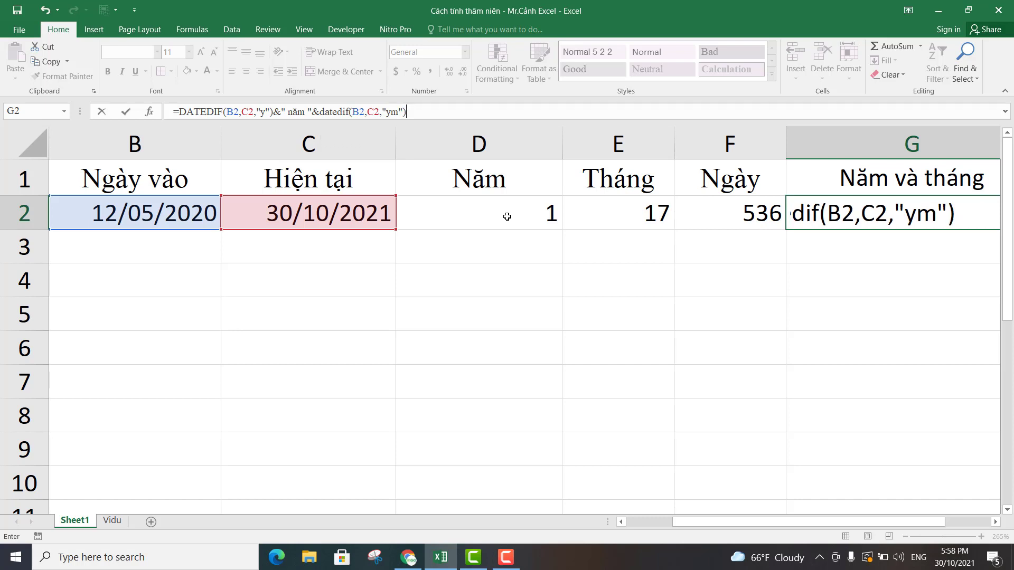
type("&")
type("\" thang")
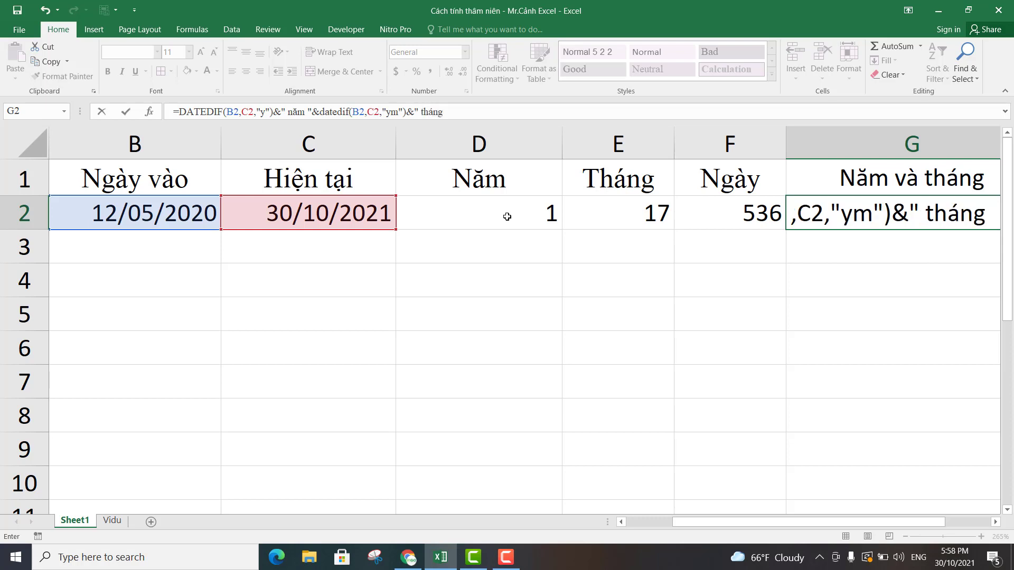
type("\"")
Complete the G2 formula by appending &" tháng" after the months part, and center the cell's content.
key("Return")
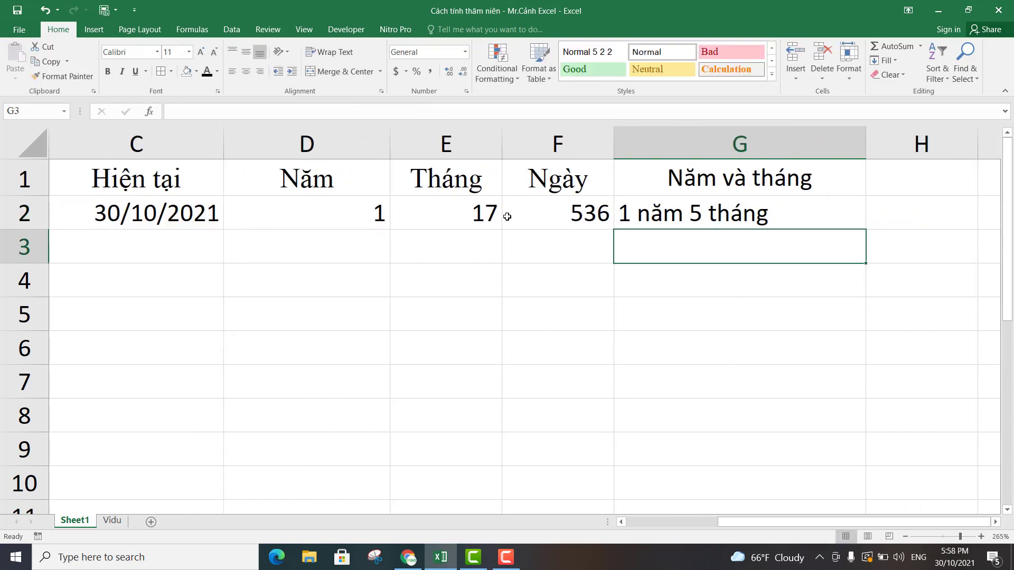
left_click(768, 214)
left_click(245, 71)
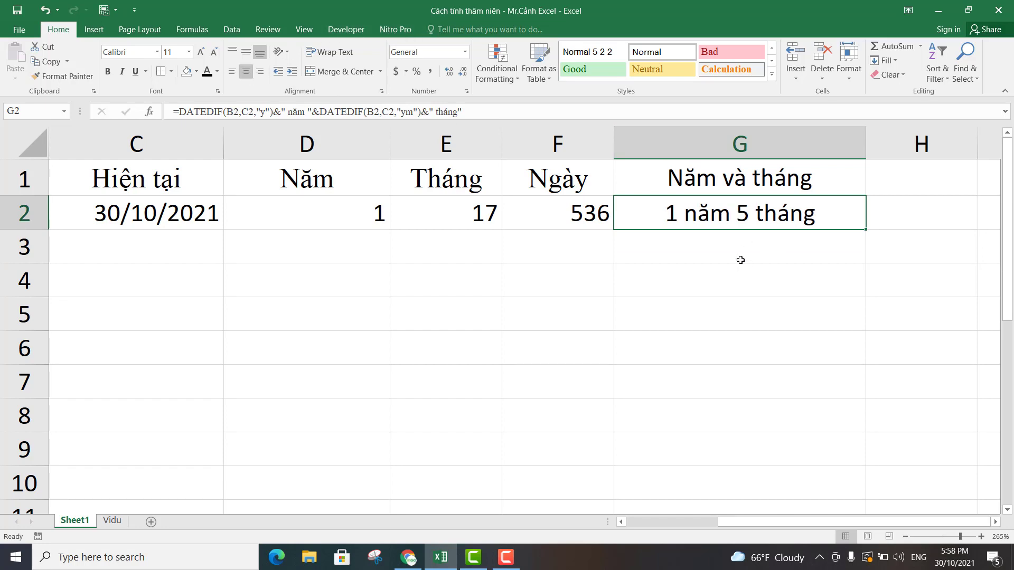
Review the start date, the current date and the DATEDIF formulas in row 2 across columns B to G.
left_click(692, 245)
left_click(703, 214)
left_click(349, 211)
left_click(444, 209)
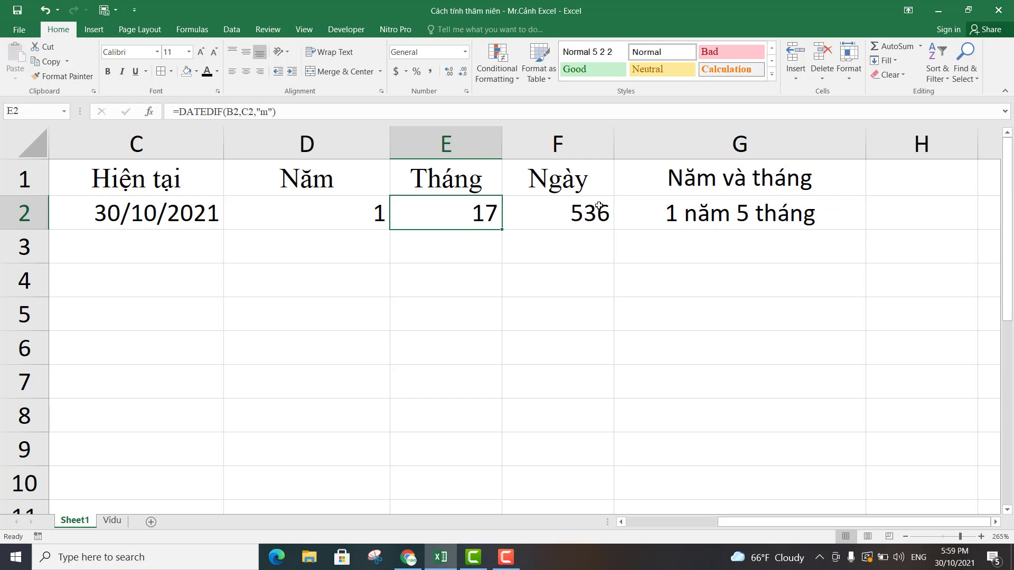
left_click(569, 208)
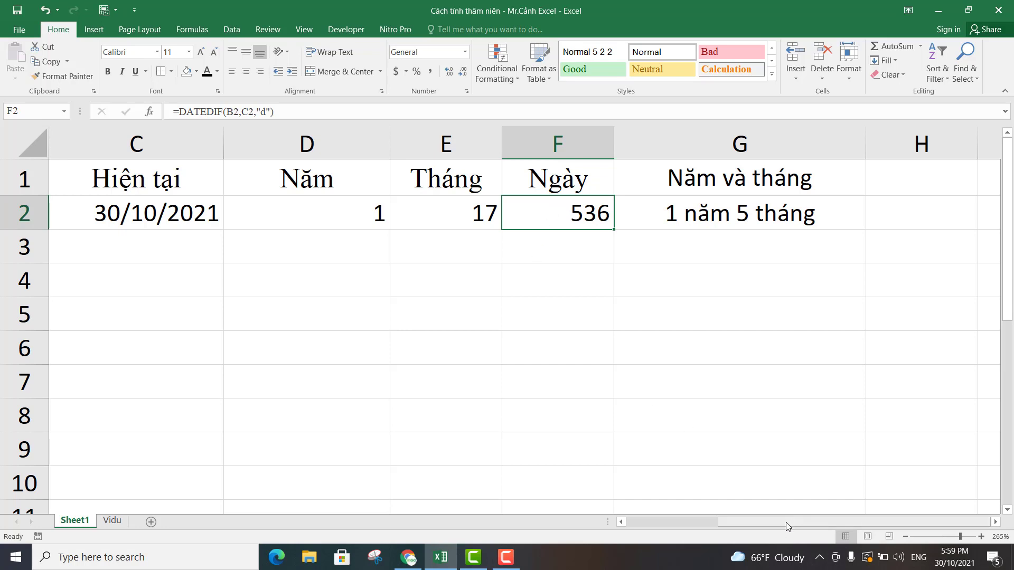
left_click_drag(785, 521, 590, 524)
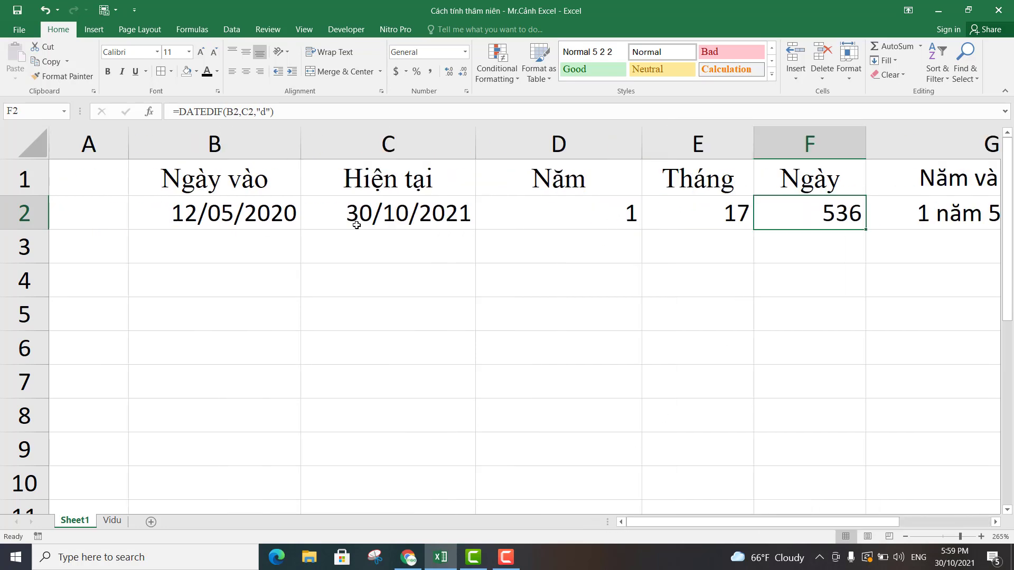
left_click(252, 211)
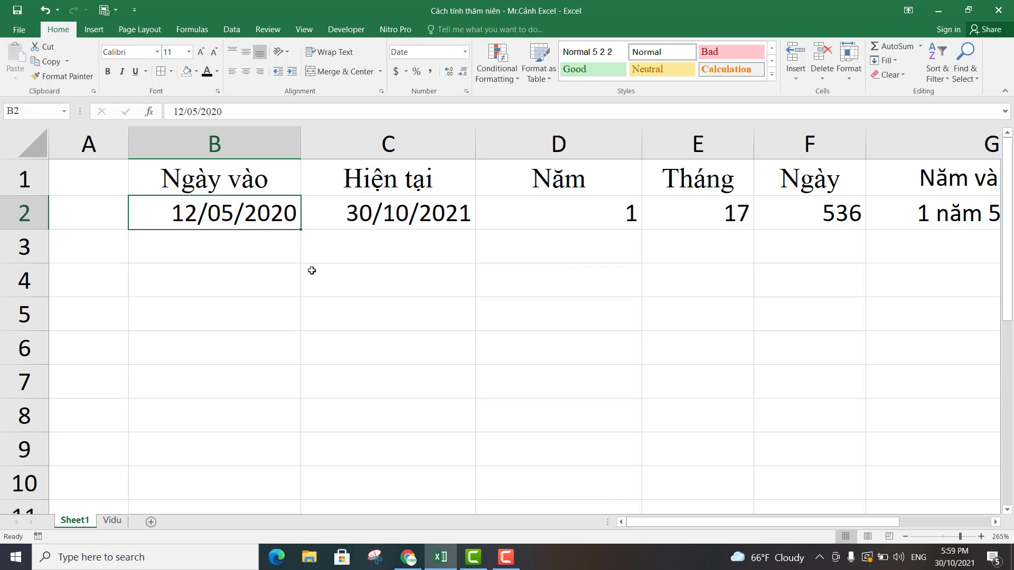
left_click(340, 218)
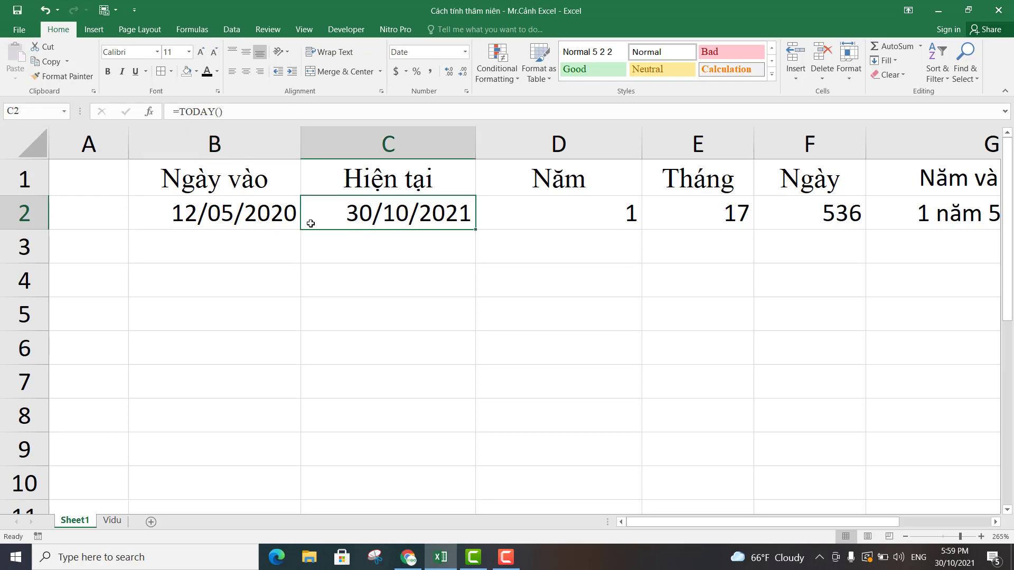
left_click(253, 219)
left_click(376, 212)
left_click(280, 215)
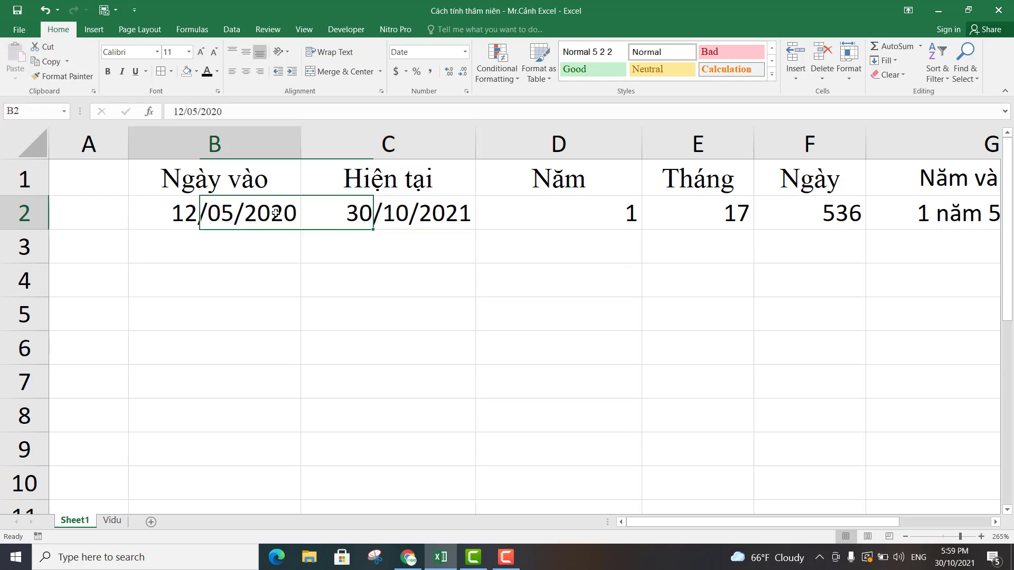
left_click(385, 213)
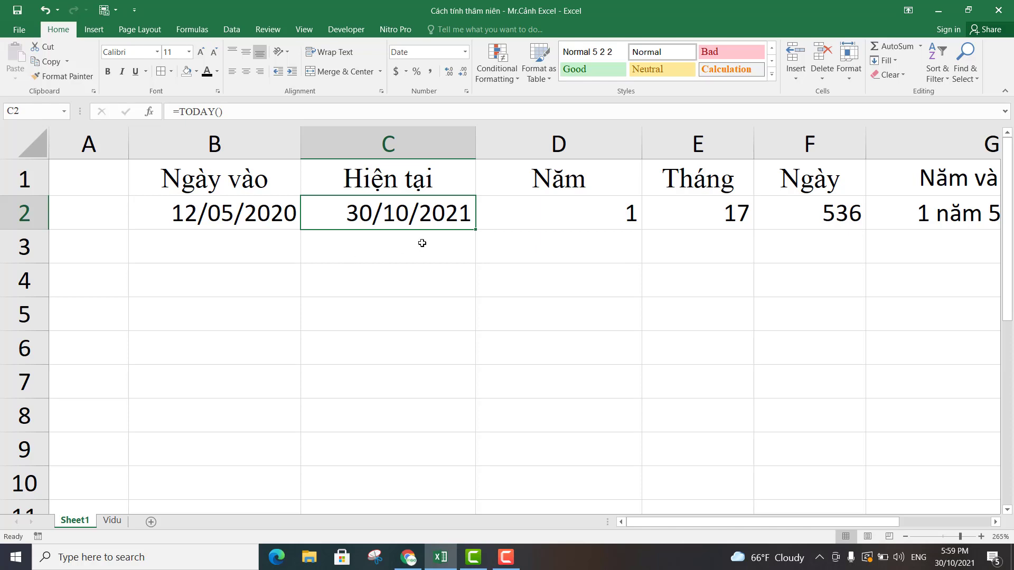
left_click(571, 210)
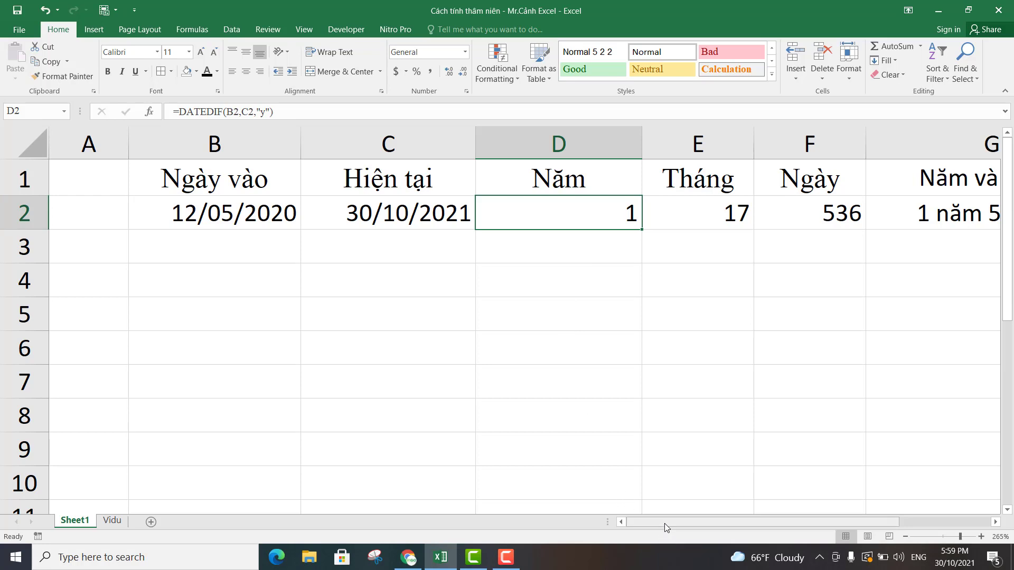
left_click_drag(664, 522, 758, 515)
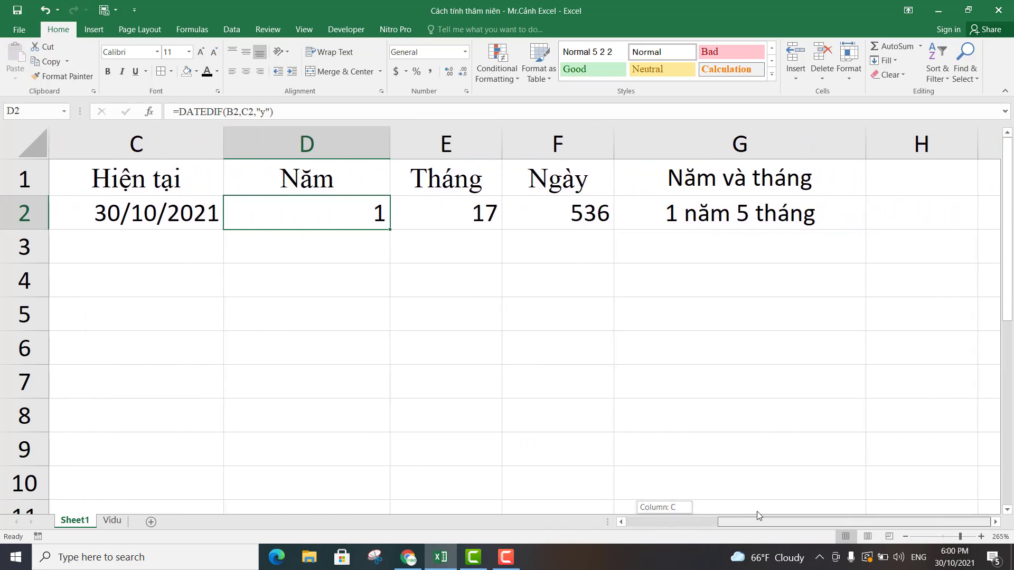
left_click_drag(756, 511, 670, 507)
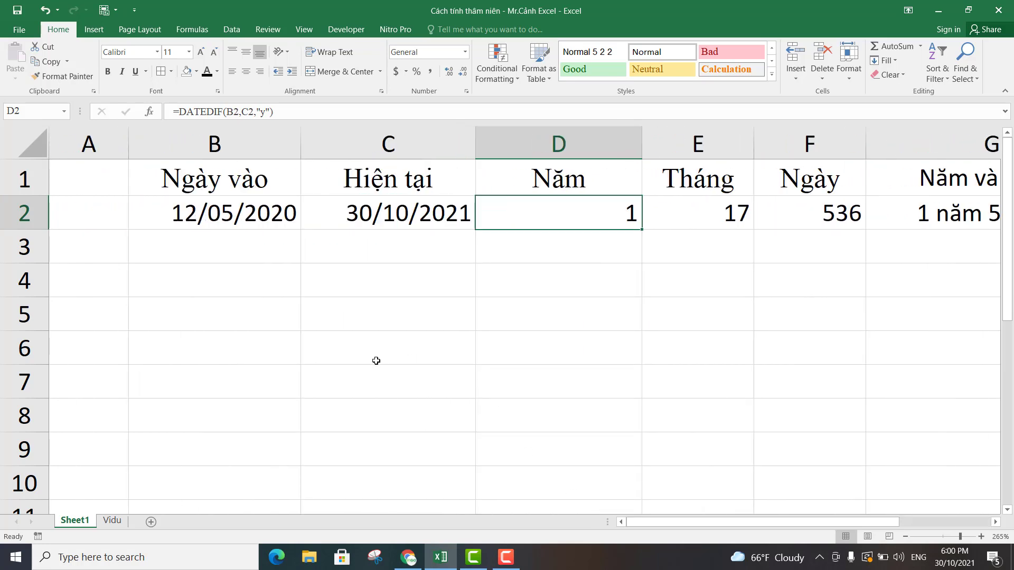
Switch to the Vidu sheet and look through the join dates in the Tet 2021 bonus list.
left_click(111, 521)
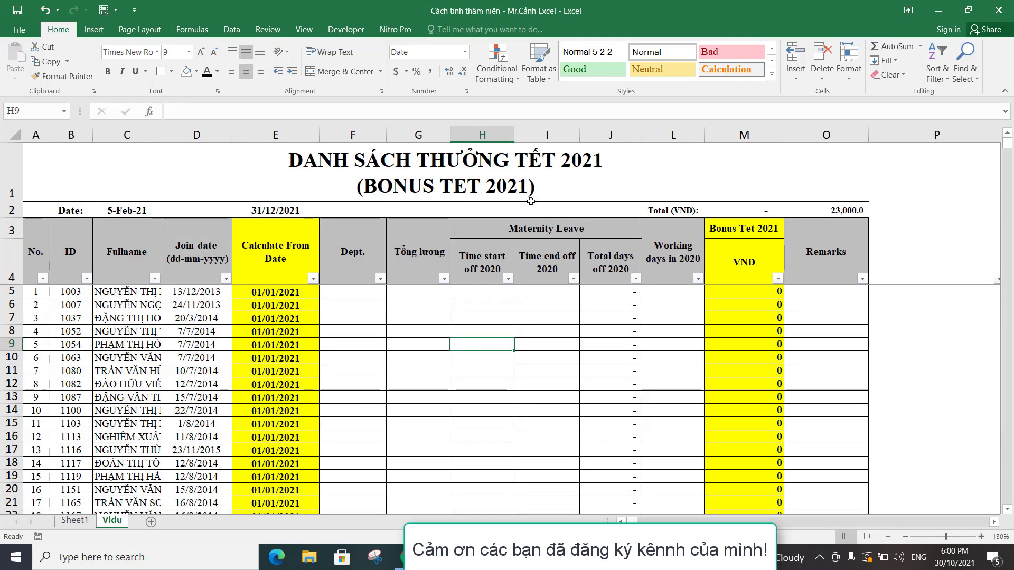
left_click(435, 322)
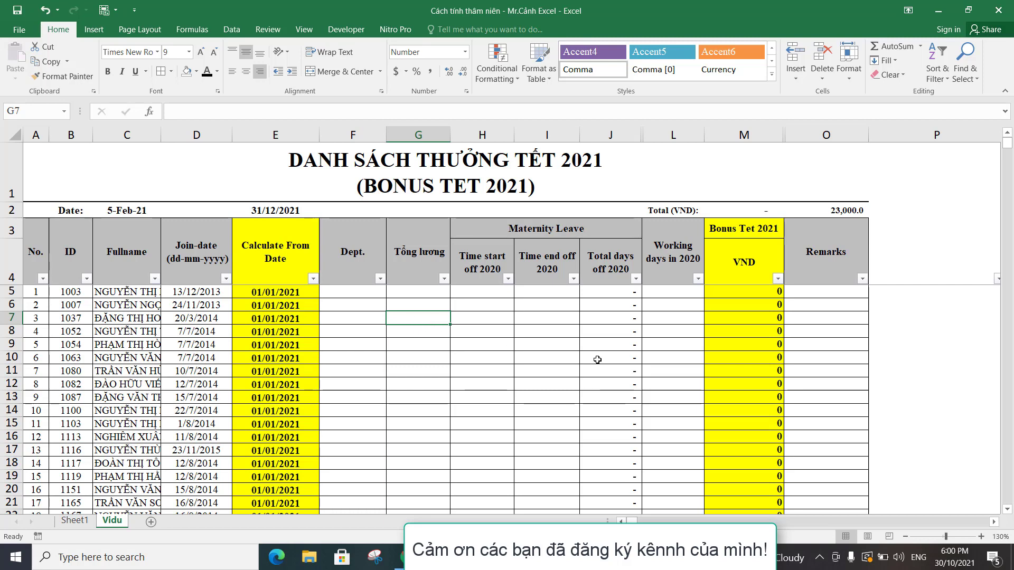
scroll(487, 351, "down", 10)
scroll(487, 351, "up", 10)
left_click(186, 296)
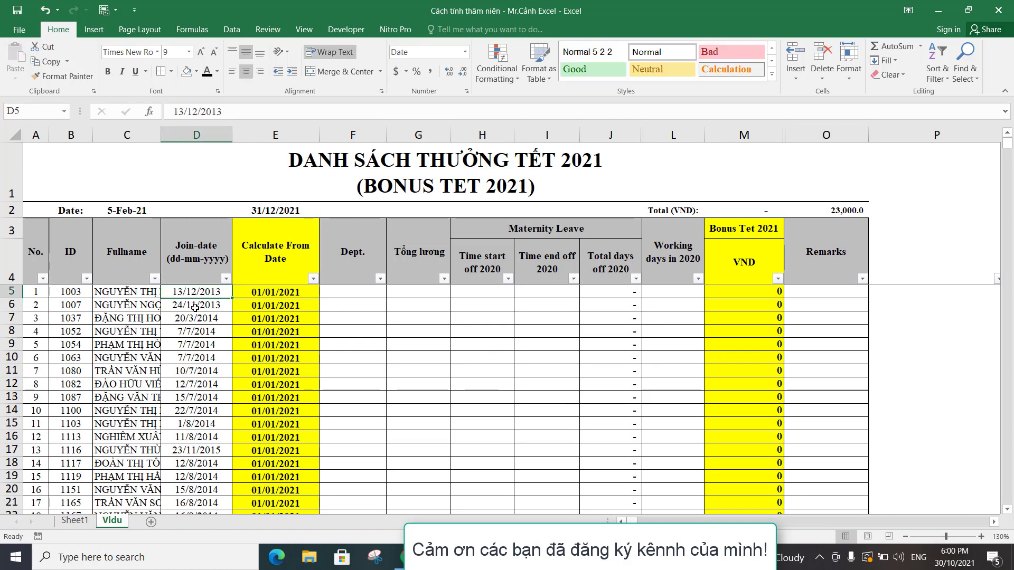
left_click(195, 308)
left_click(195, 331)
left_click(196, 317)
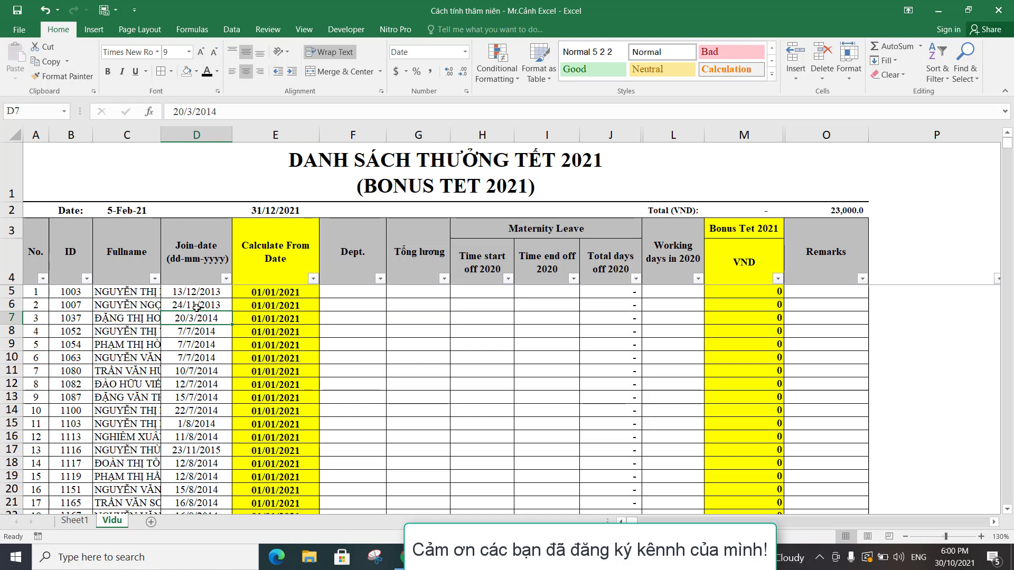
left_click(197, 305)
left_click(198, 293)
left_click(196, 305)
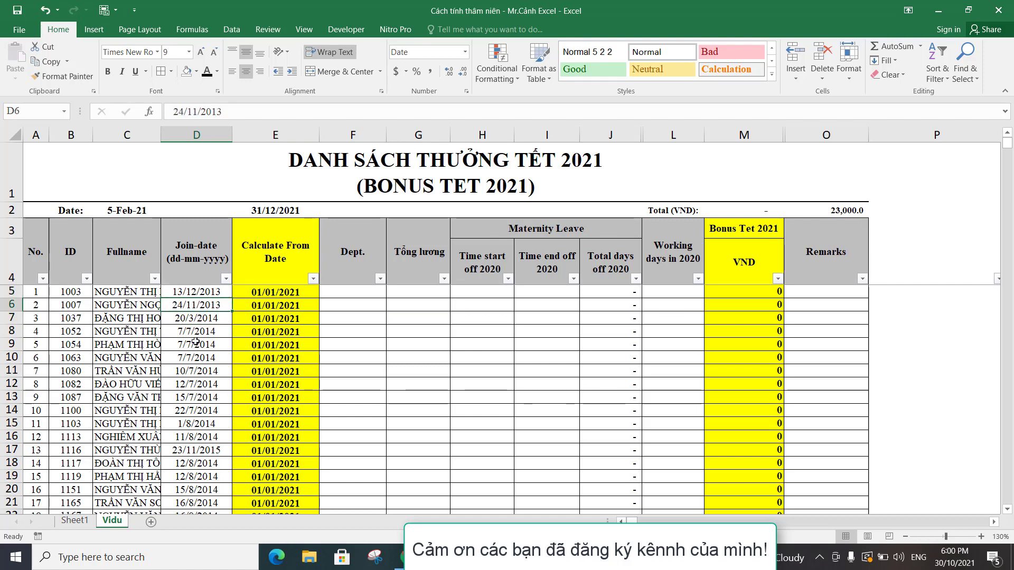
left_click(196, 344)
left_click(196, 383)
left_click(200, 319)
left_click(197, 369)
scroll(197, 369, "down", 5)
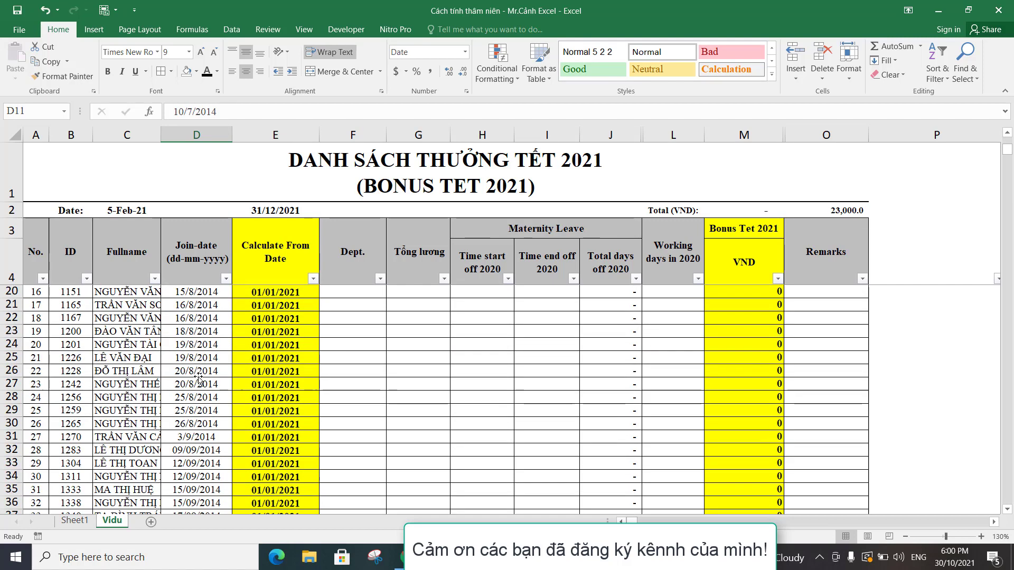
left_click(197, 372)
left_click(198, 352)
scroll(197, 353, "down", 4)
left_click(198, 356)
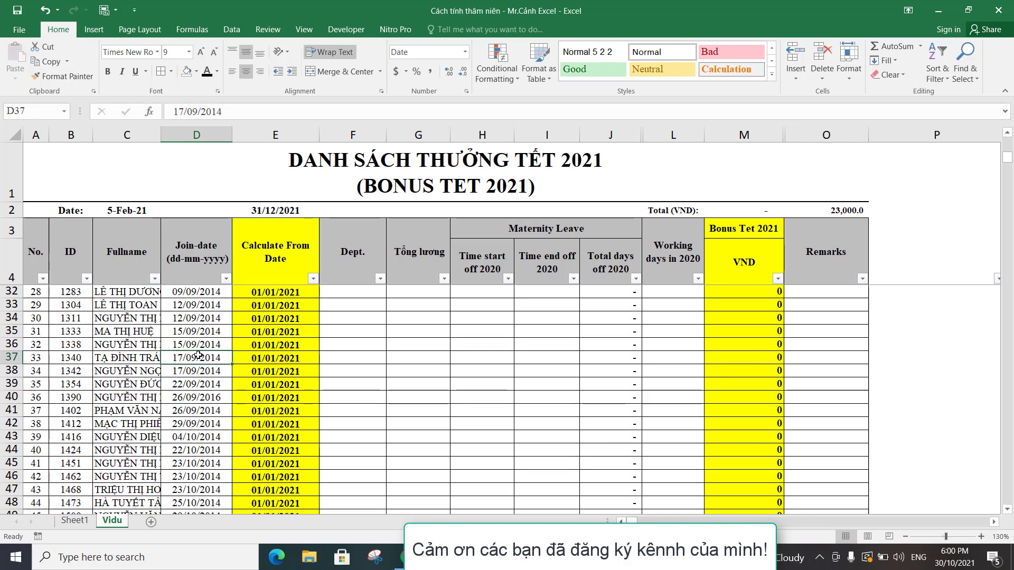
left_click(199, 399)
scroll(199, 399, "down", 5)
left_click(199, 399)
scroll(199, 399, "down", 5)
left_click(199, 399)
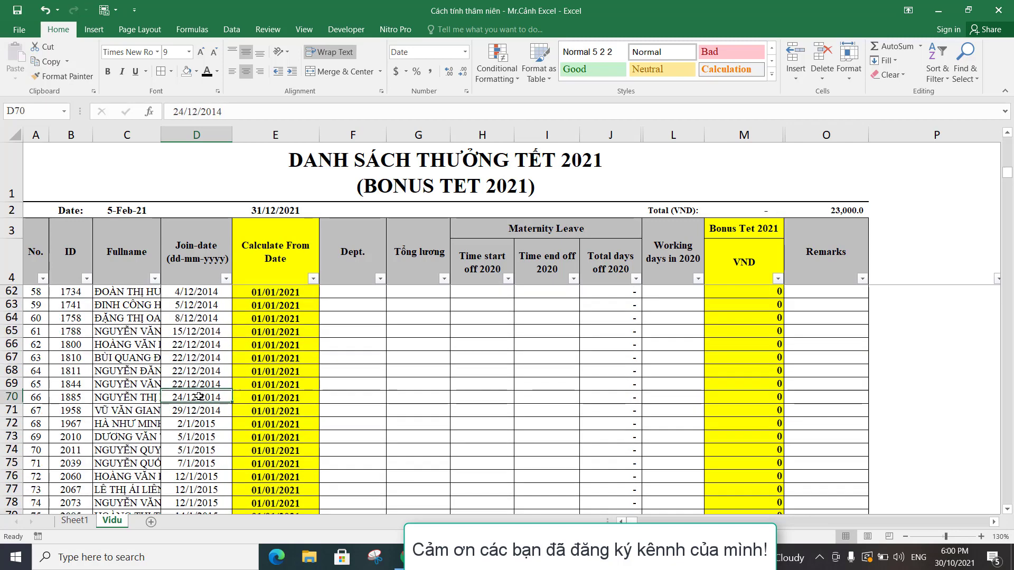
scroll(208, 345, "up", 17)
scroll(207, 344, "up", 2)
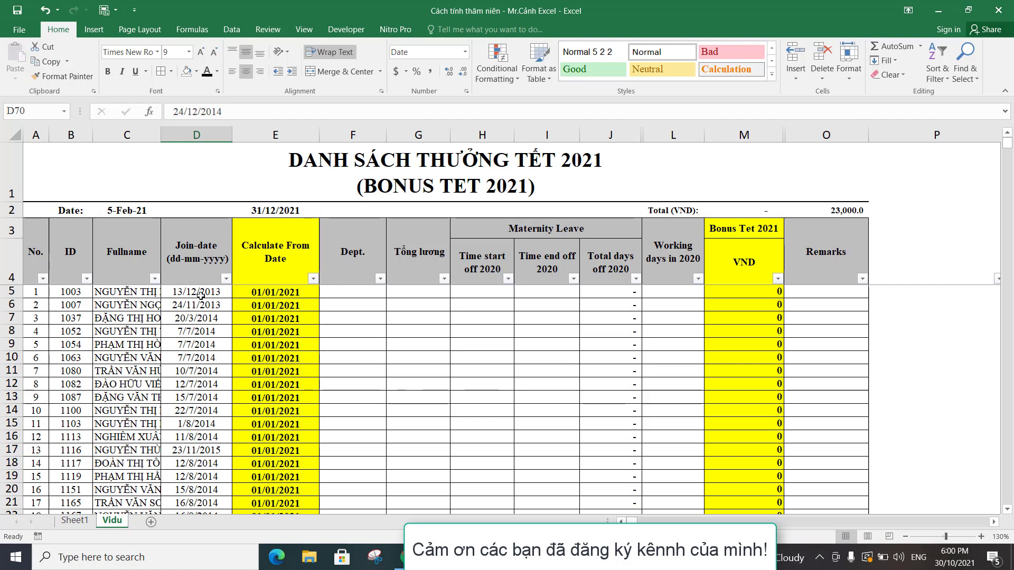
Examine the Calculate From Date formula in E5 and compare that column with the join dates further down the list.
left_click(272, 294)
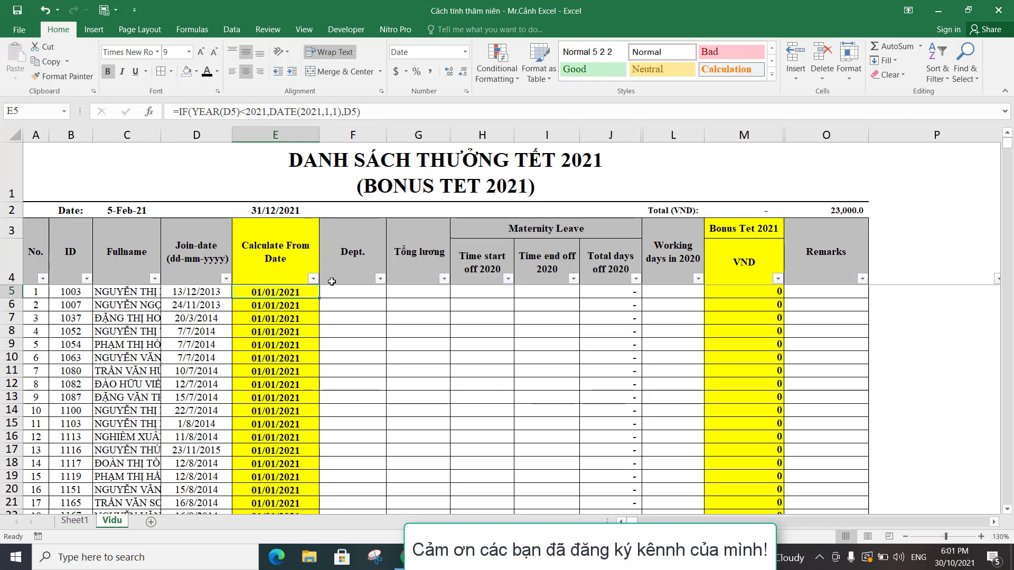
scroll(332, 281, "up", 2)
scroll(332, 281, "up", 1)
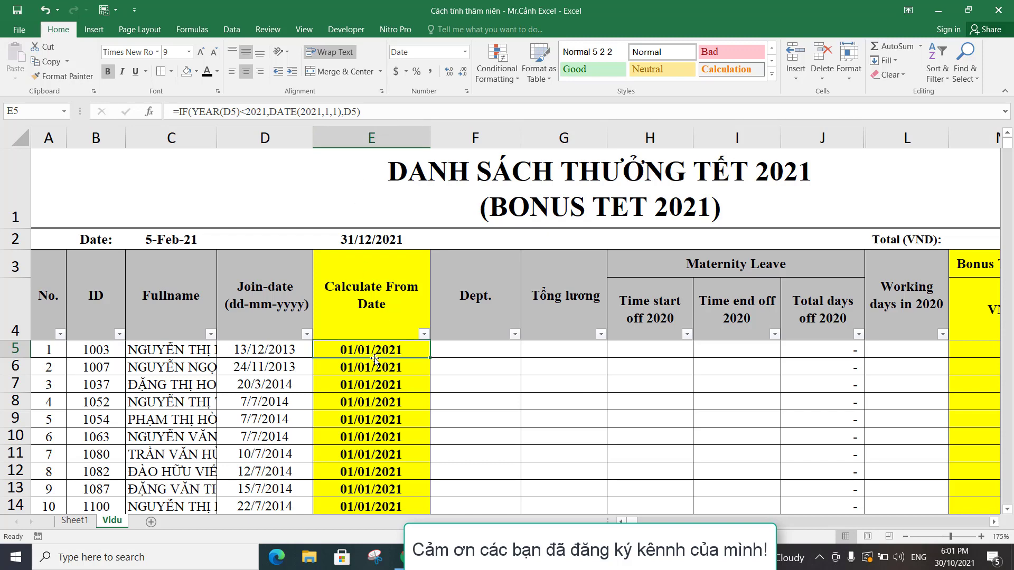
left_click(277, 367)
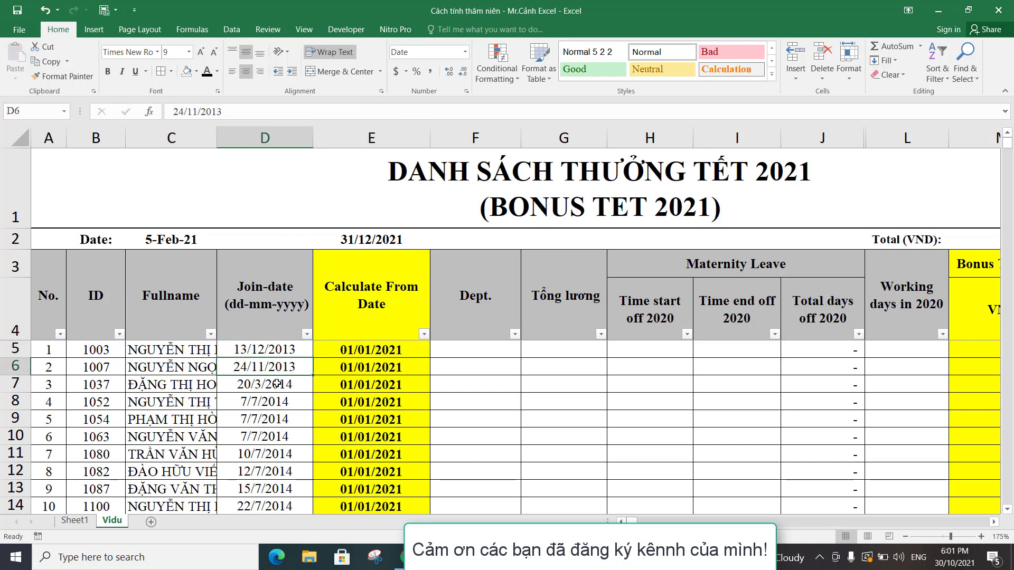
left_click(277, 384)
left_click(284, 420)
scroll(284, 425, "down", 3)
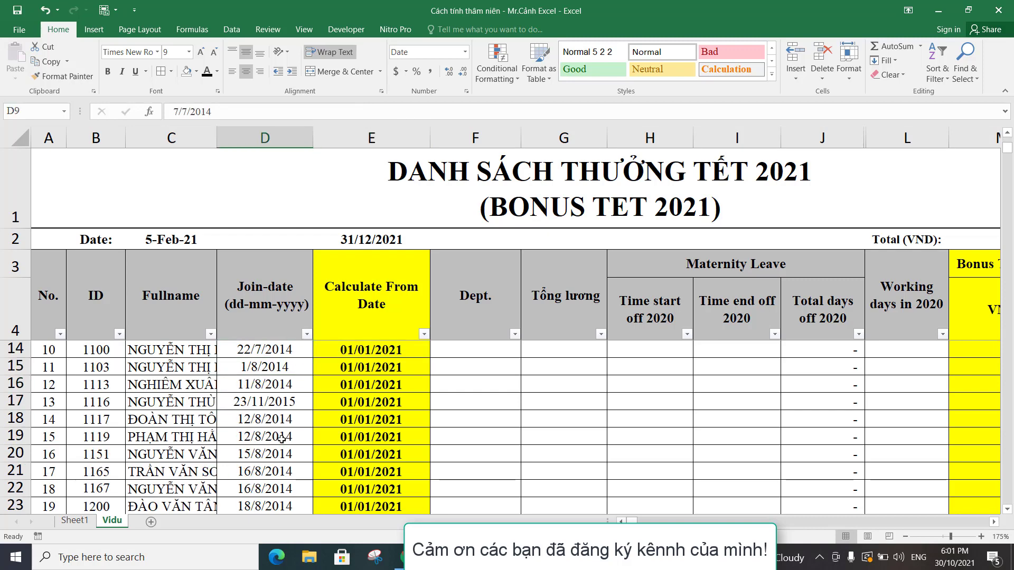
scroll(282, 439, "down", 5)
left_click(358, 422)
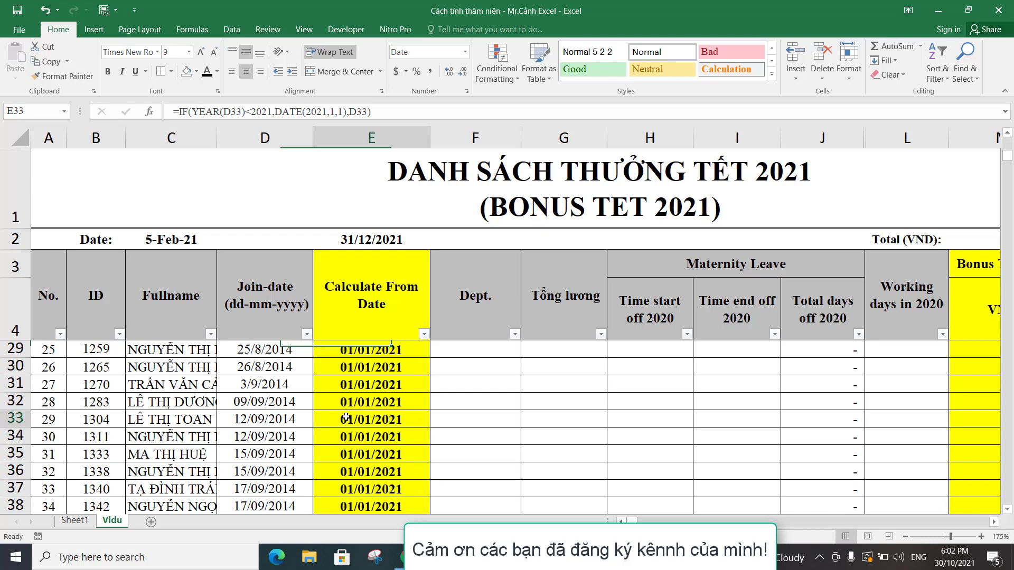
left_click(370, 437)
scroll(370, 428, "down", 3)
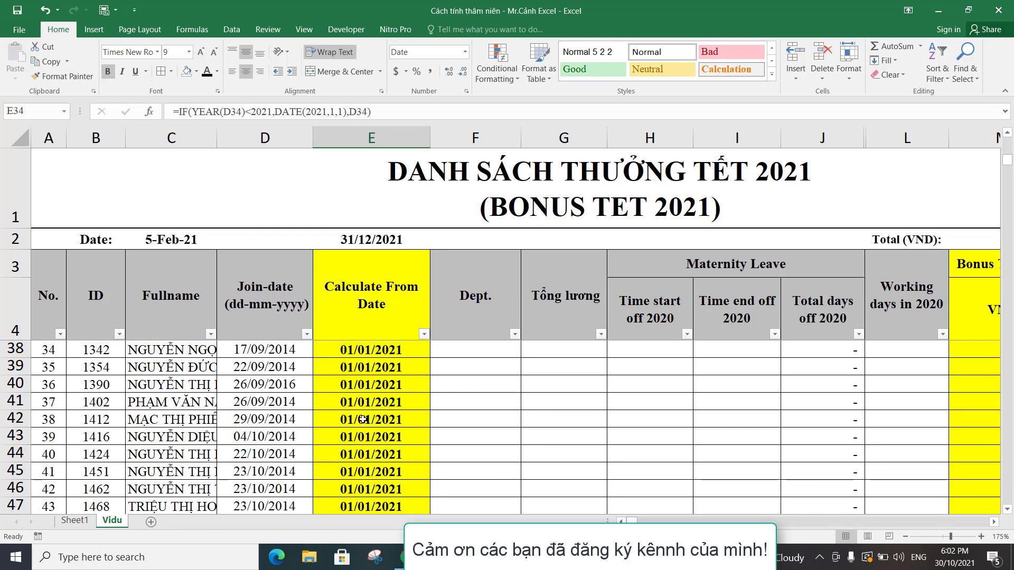
left_click(362, 420)
scroll(393, 437, "down", 20)
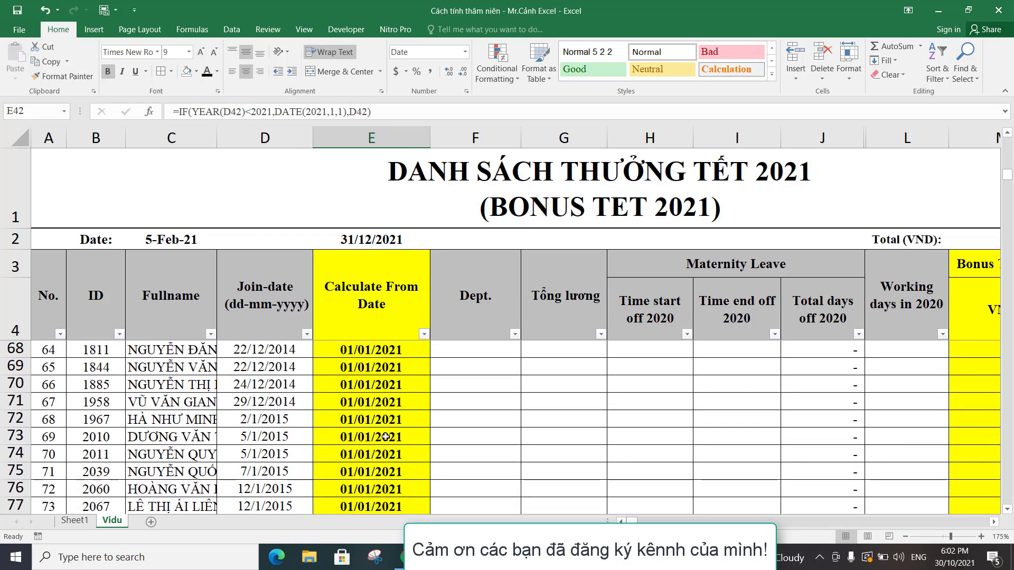
scroll(384, 436, "down", 20)
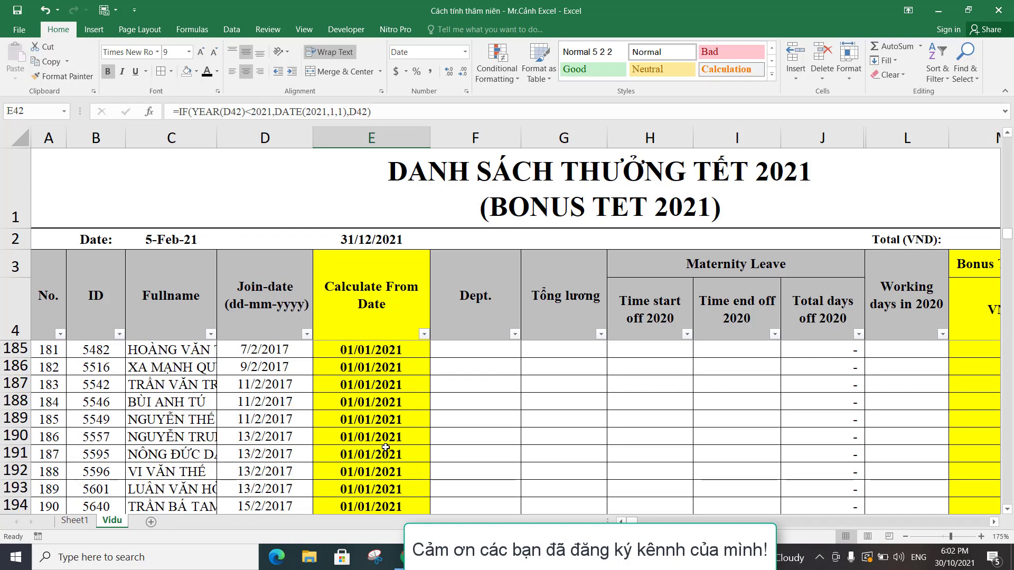
Go to the employees who joined in 2021 and compare their join dates with the Calculate From Date formulas in E565 and E566.
left_click_drag(1009, 246, 1009, 403)
scroll(363, 466, "down", 2)
scroll(363, 466, "down", 12)
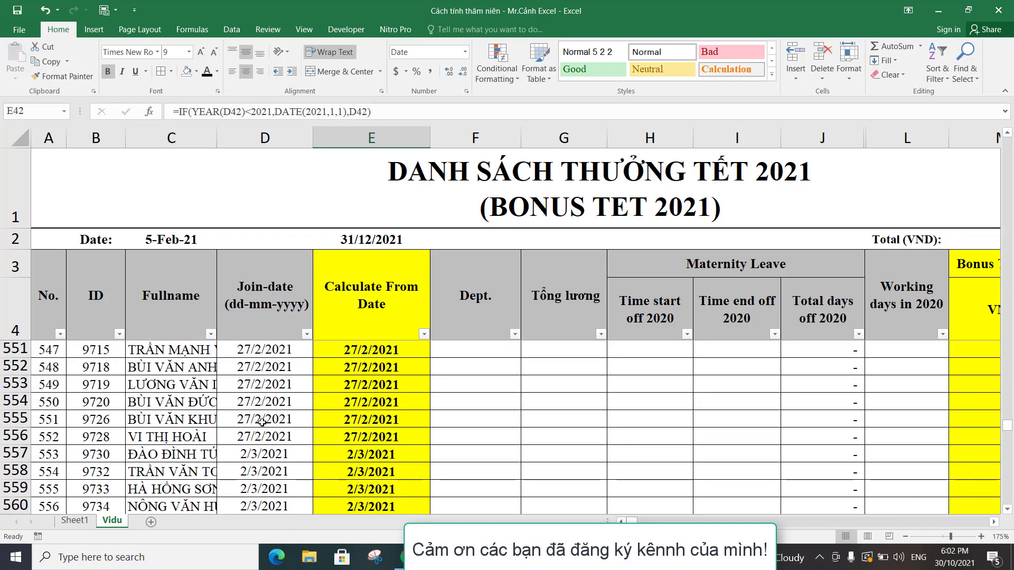
left_click(262, 406)
scroll(284, 445, "down", 4)
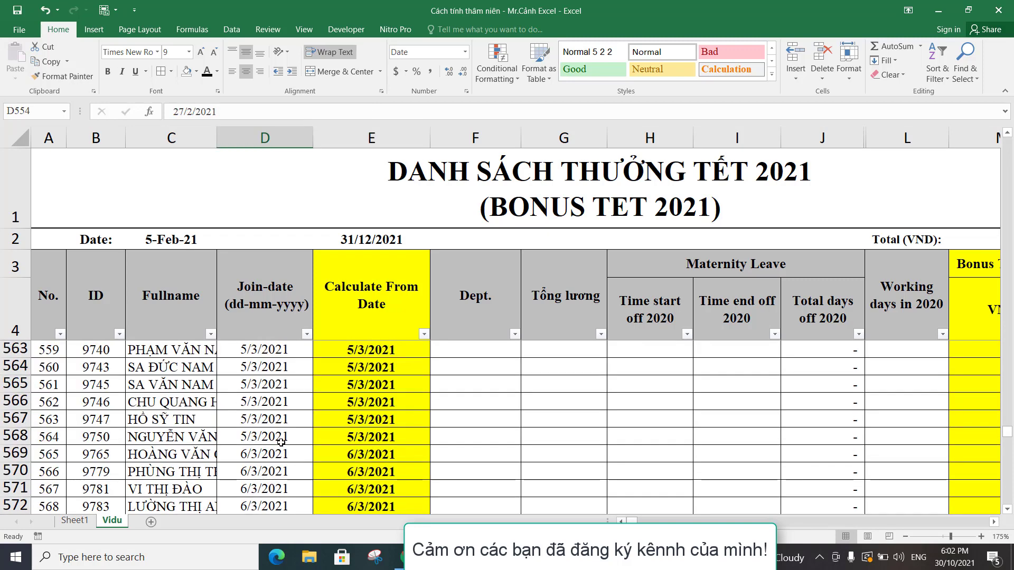
left_click(271, 382)
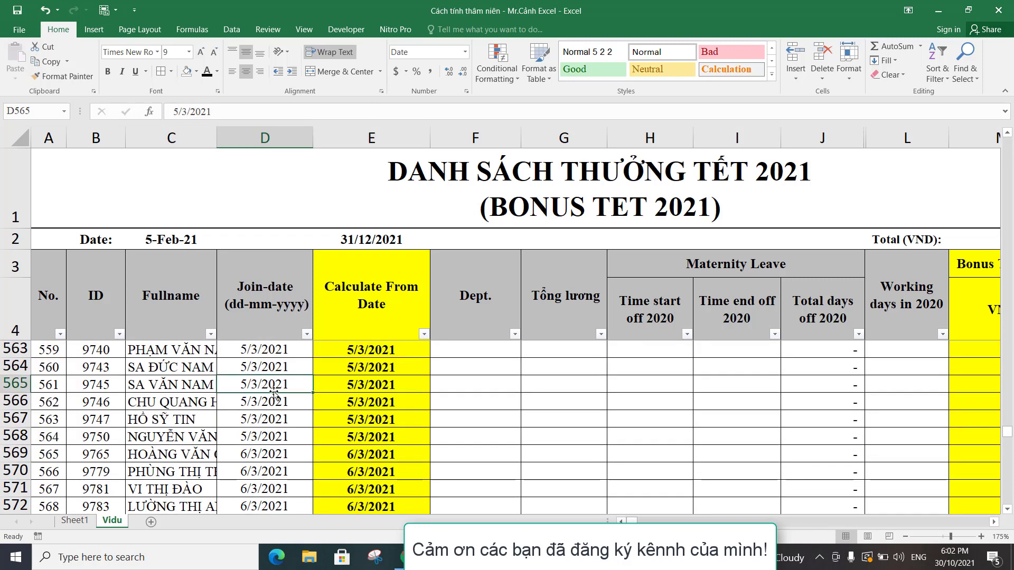
left_click(387, 384)
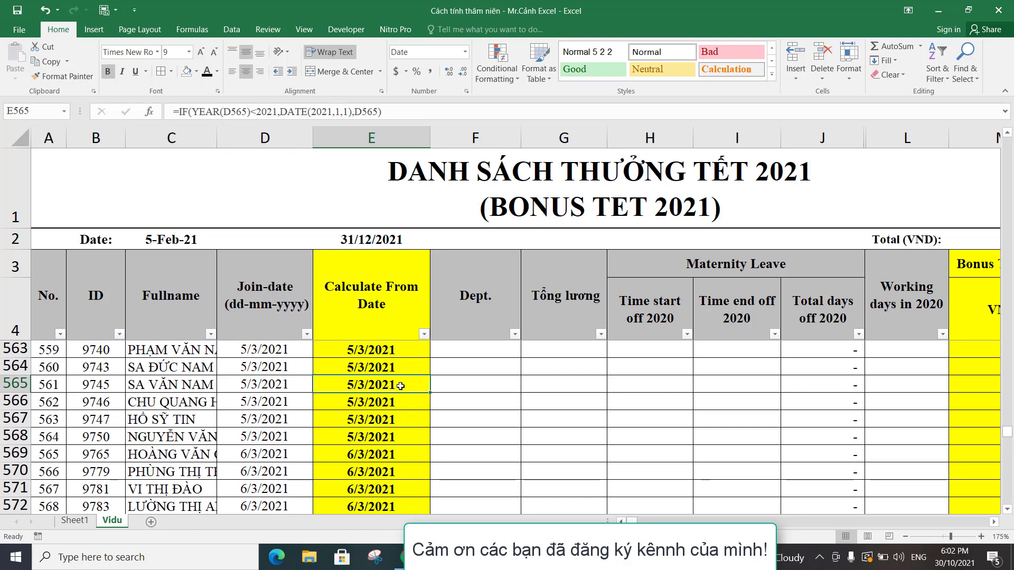
left_click(356, 403)
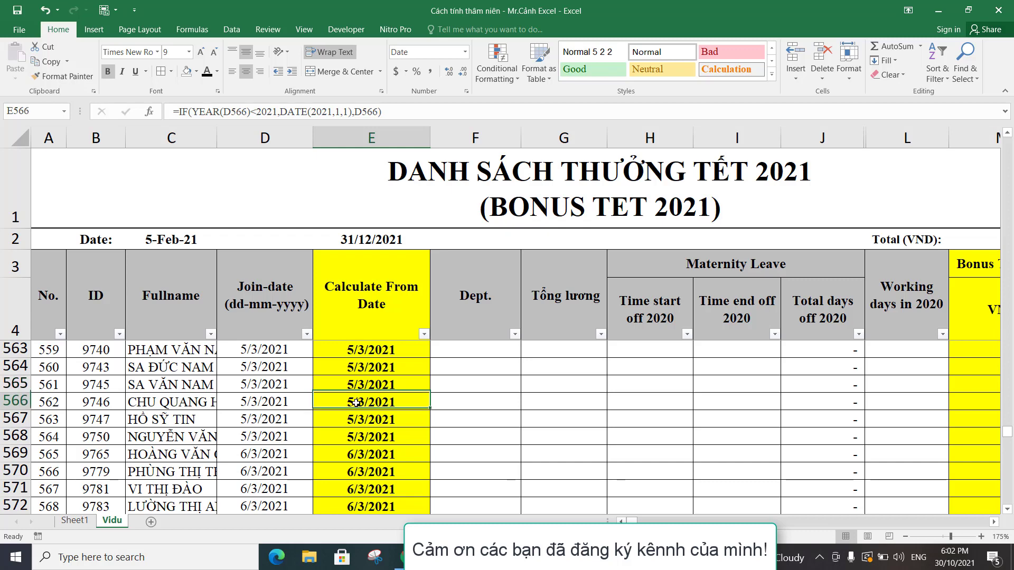
Compare the 2021 join dates in column D with the Calculate From Date formulas from row 566 down to row 607.
left_click(256, 408)
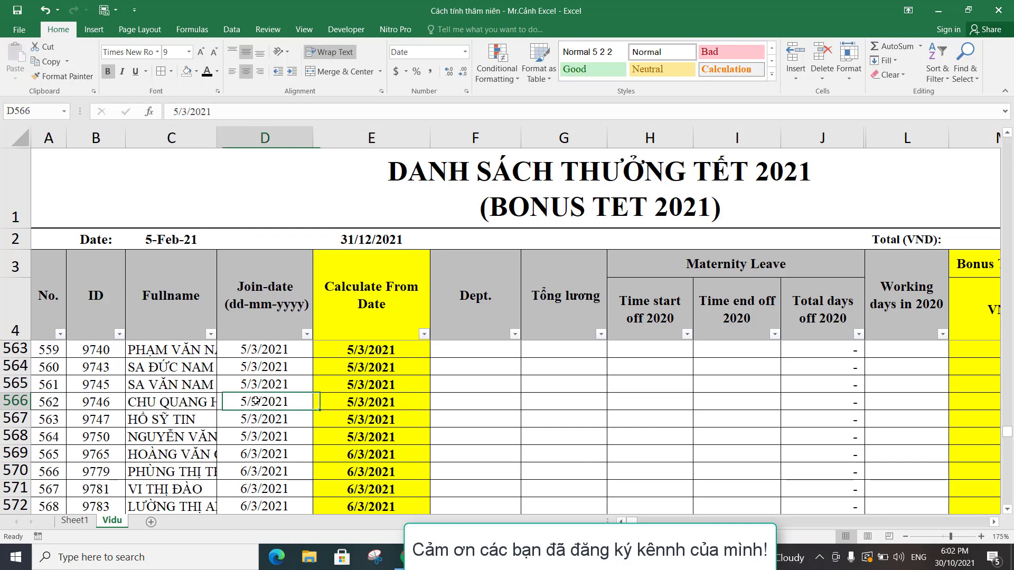
left_click(367, 419)
scroll(369, 419, "down", 1)
scroll(368, 419, "down", 9)
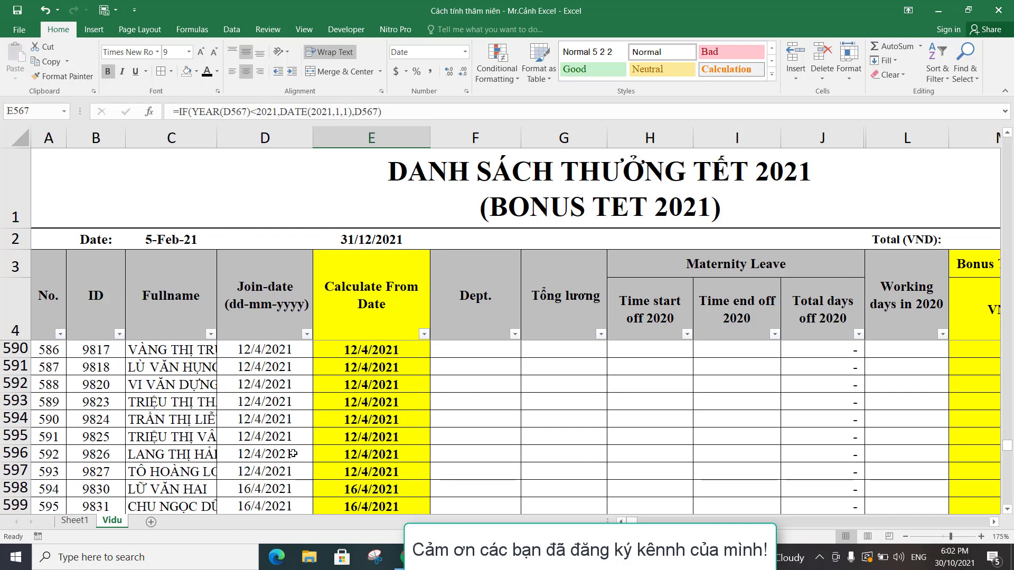
scroll(291, 453, "down", 2)
left_click(268, 437)
left_click(274, 454)
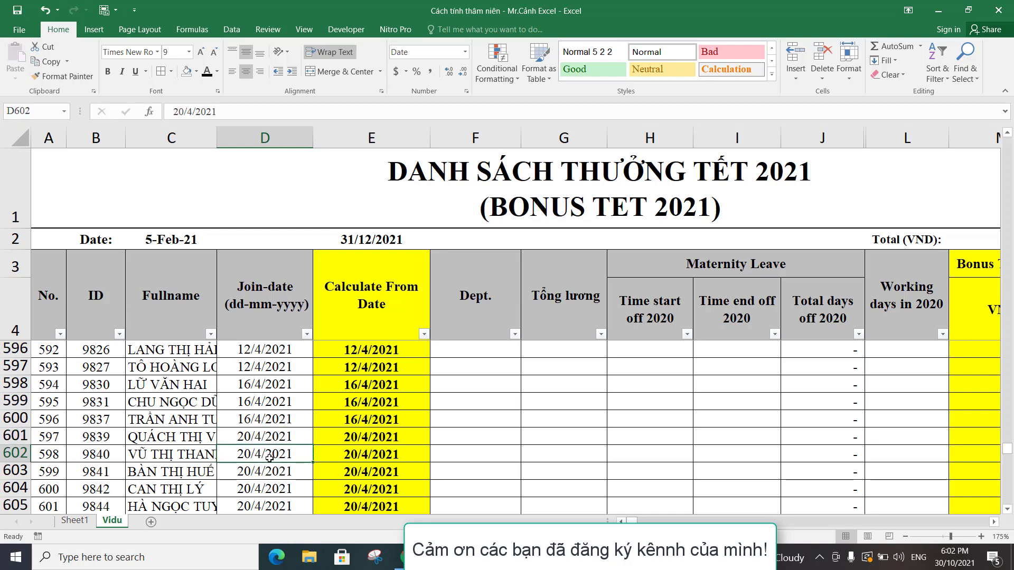
scroll(275, 455, "down", 2)
left_click(271, 423)
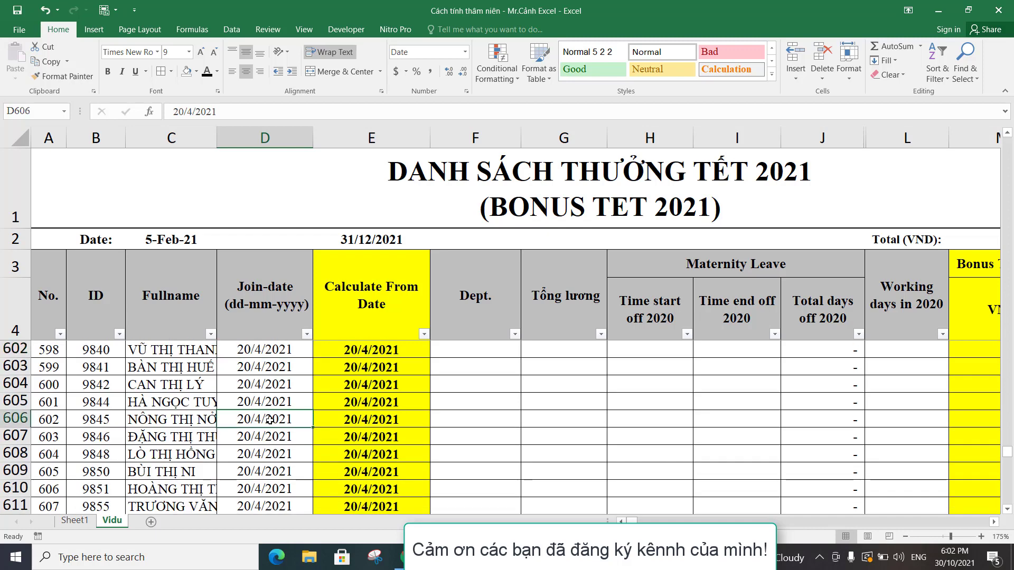
left_click(372, 425)
left_click(257, 443)
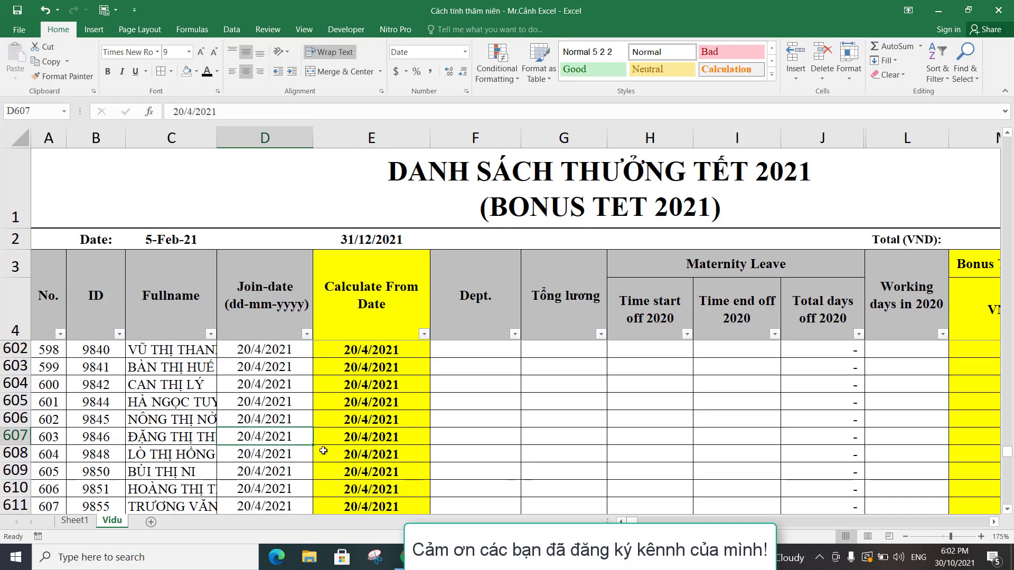
left_click(358, 436)
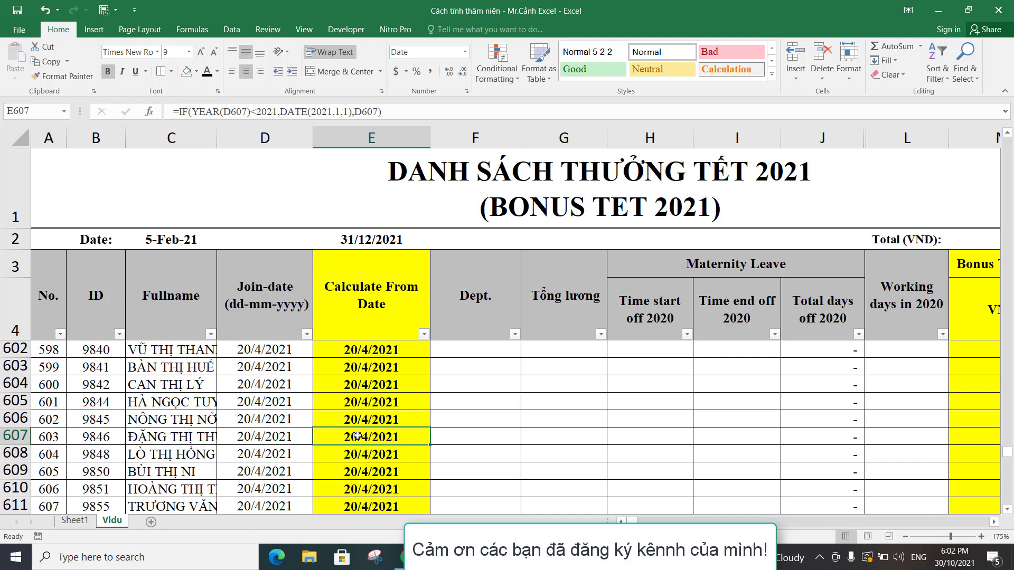
Check the join dates further down the list and compare D631 with the Calculate From Date formula in E631.
scroll(277, 443, "down", 3)
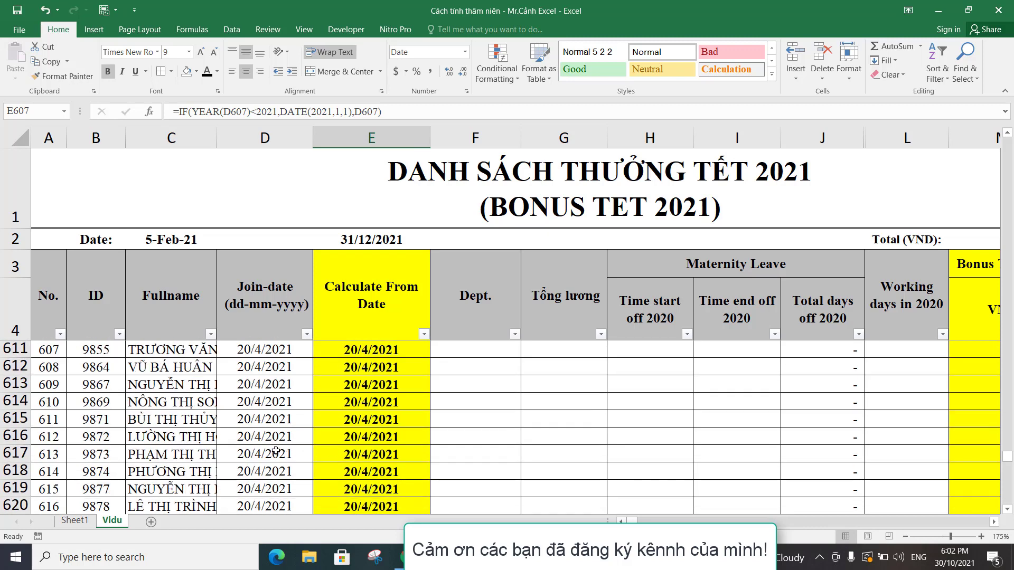
left_click(275, 451)
scroll(313, 455, "down", 5)
left_click(264, 436)
left_click(357, 436)
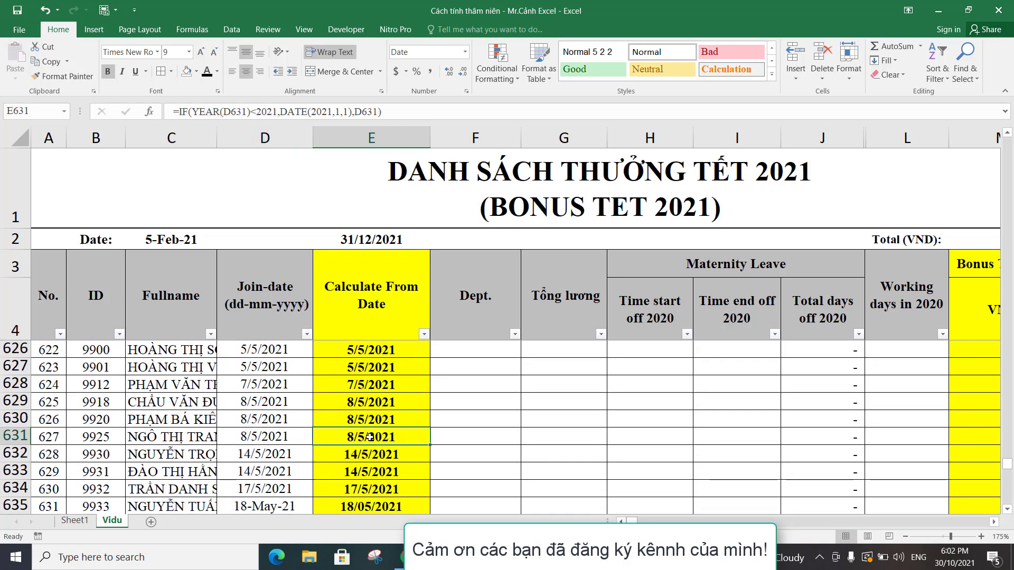
Return to the first employee rows and review the end date in E2 and the start date formula in E5.
scroll(357, 437, "up", 4)
scroll(357, 437, "up", 20)
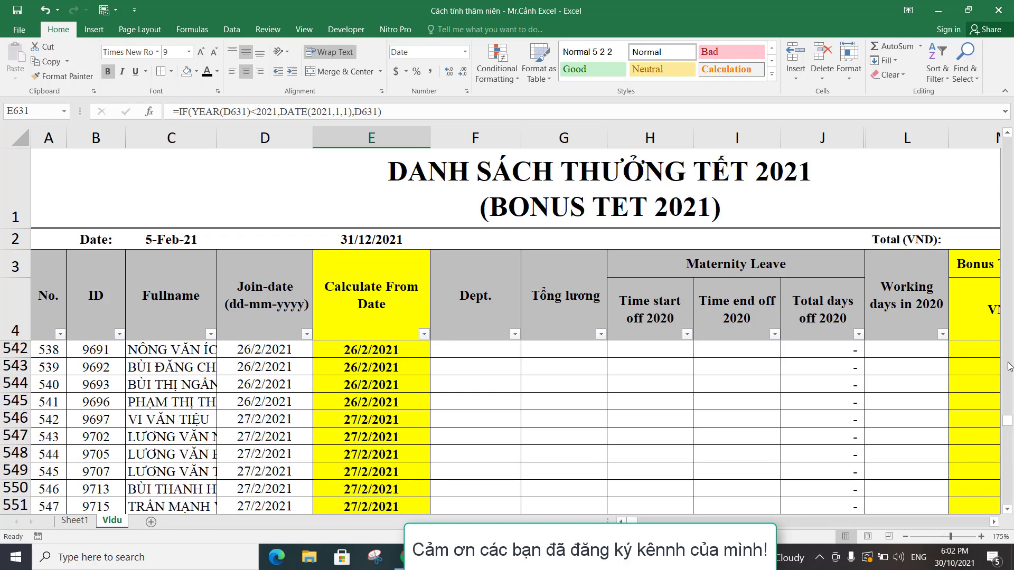
left_click_drag(1011, 425, 1005, 148)
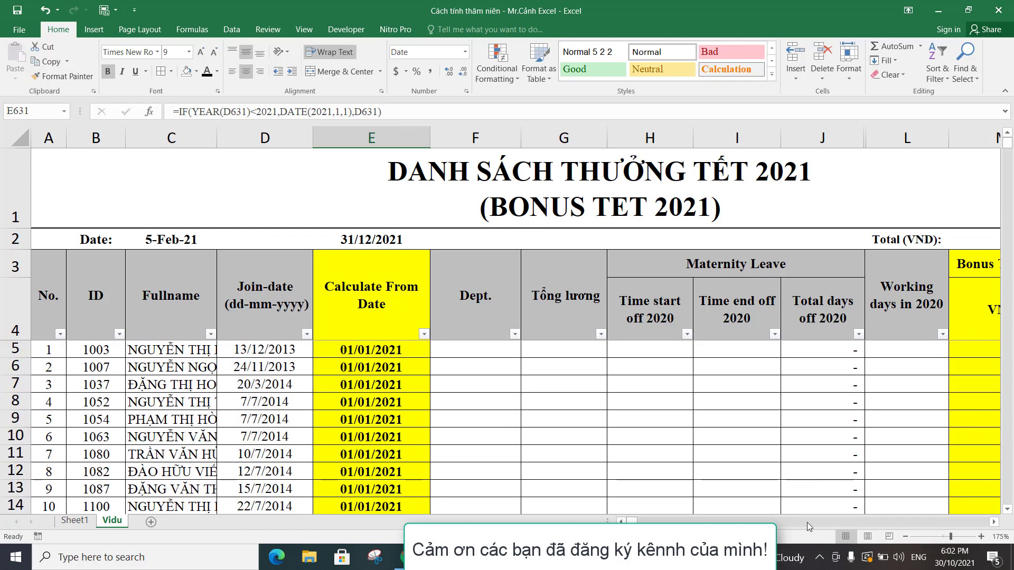
left_click(993, 522)
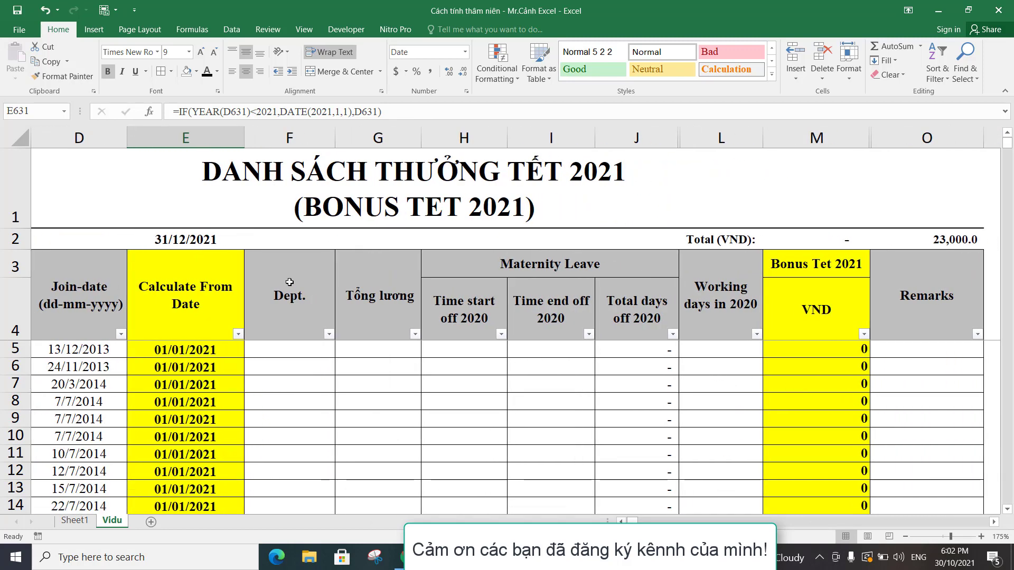
left_click(185, 241)
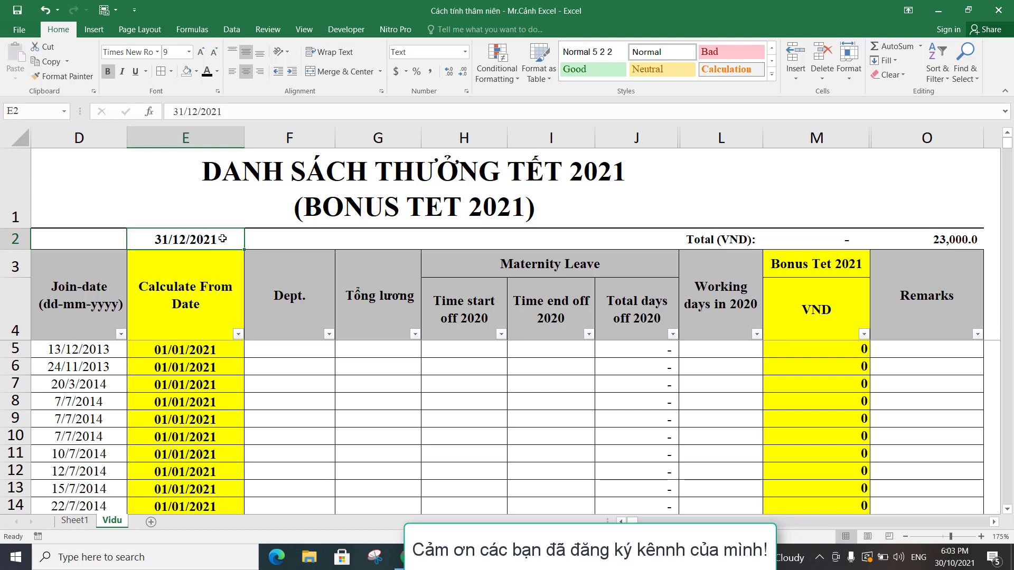
left_click(175, 351)
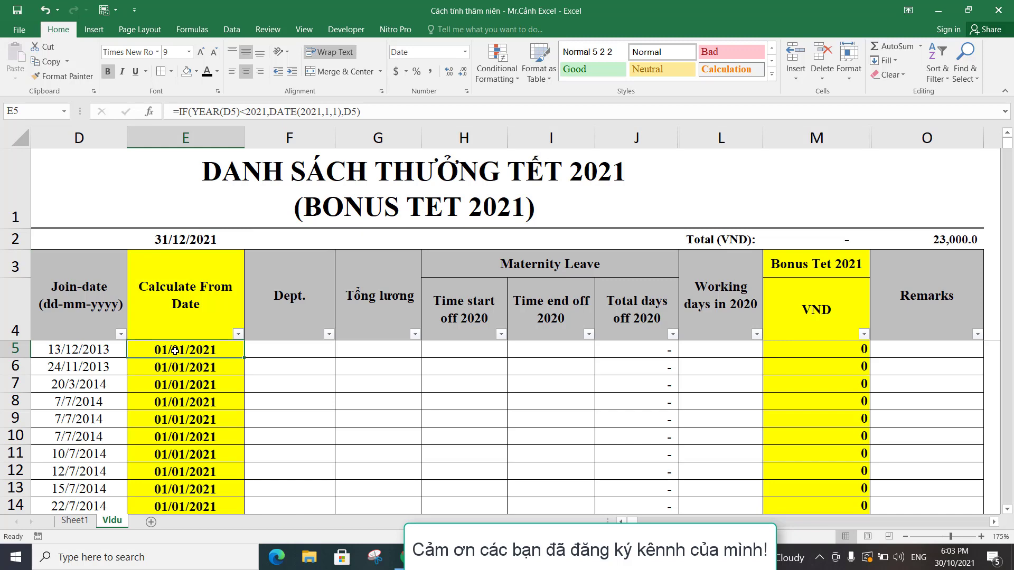
left_click(190, 238)
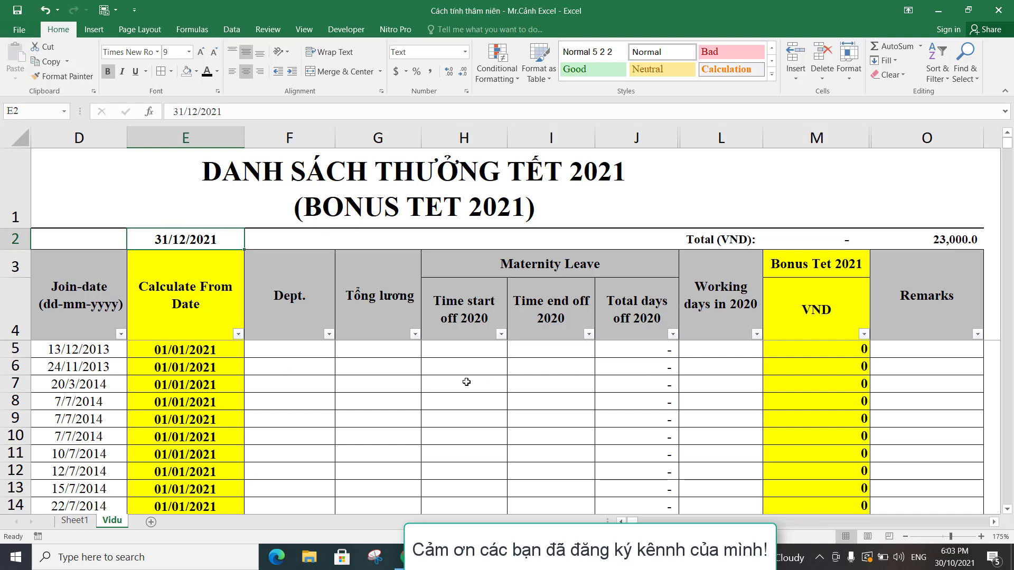
Calculate the first employee's working days by entering =datedif(E5,E2,"d") in L5.
left_click(728, 350)
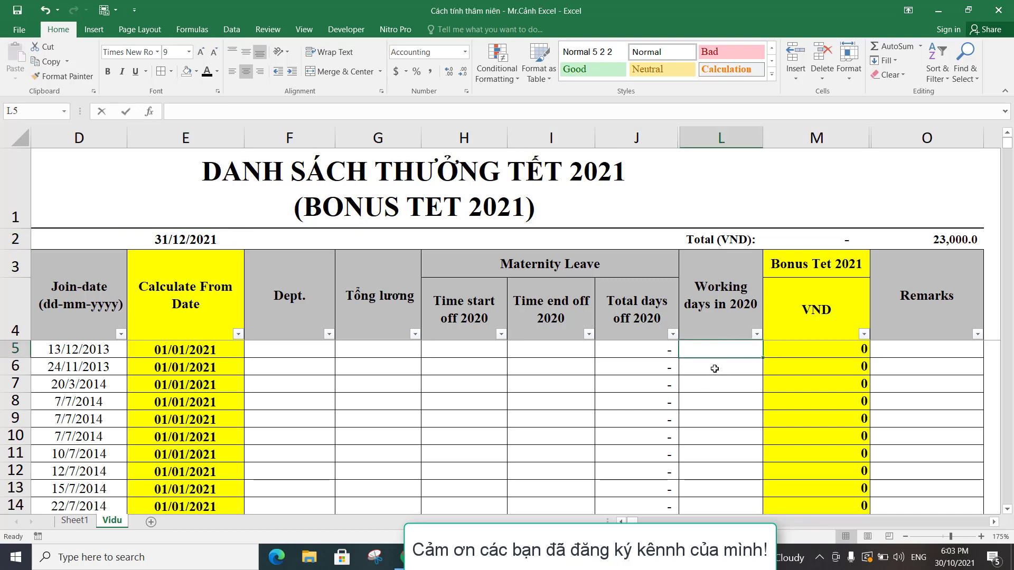
type("=")
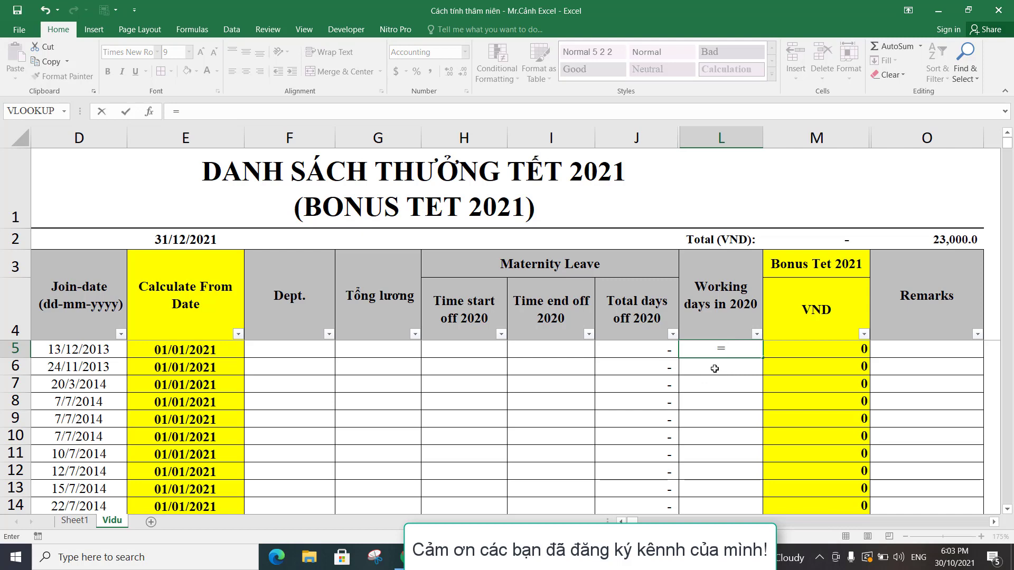
type("da")
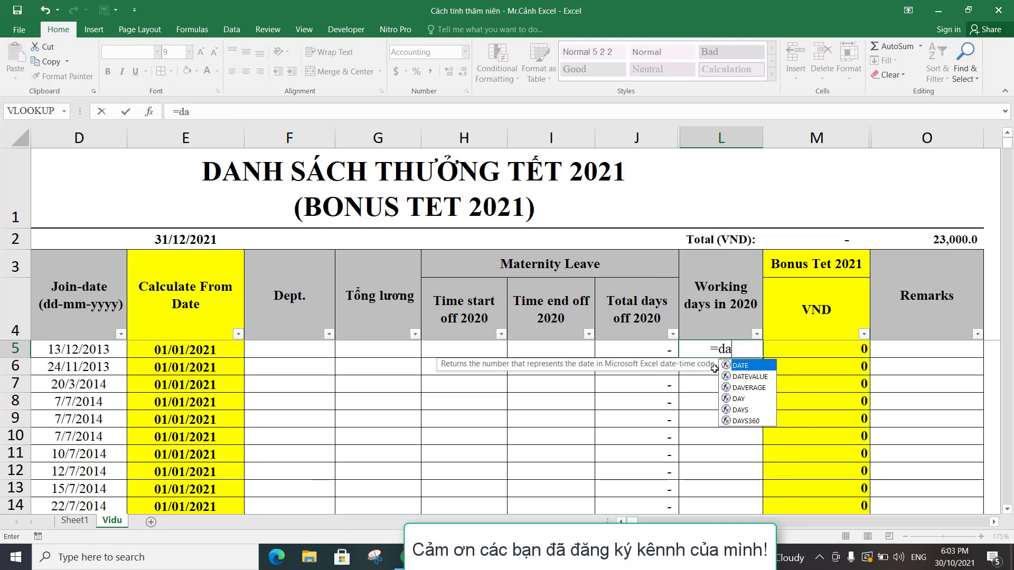
type("tedif")
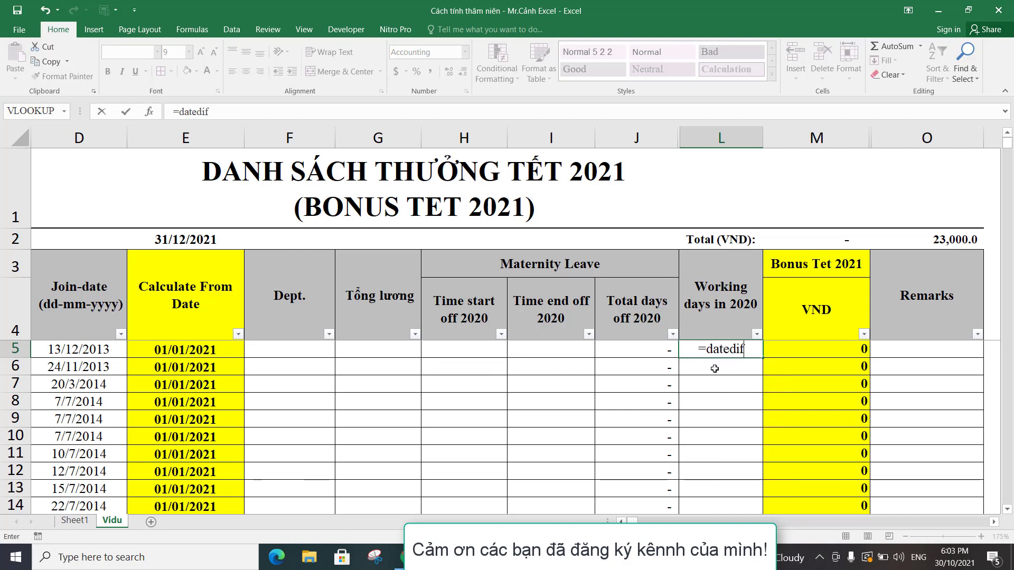
type("(")
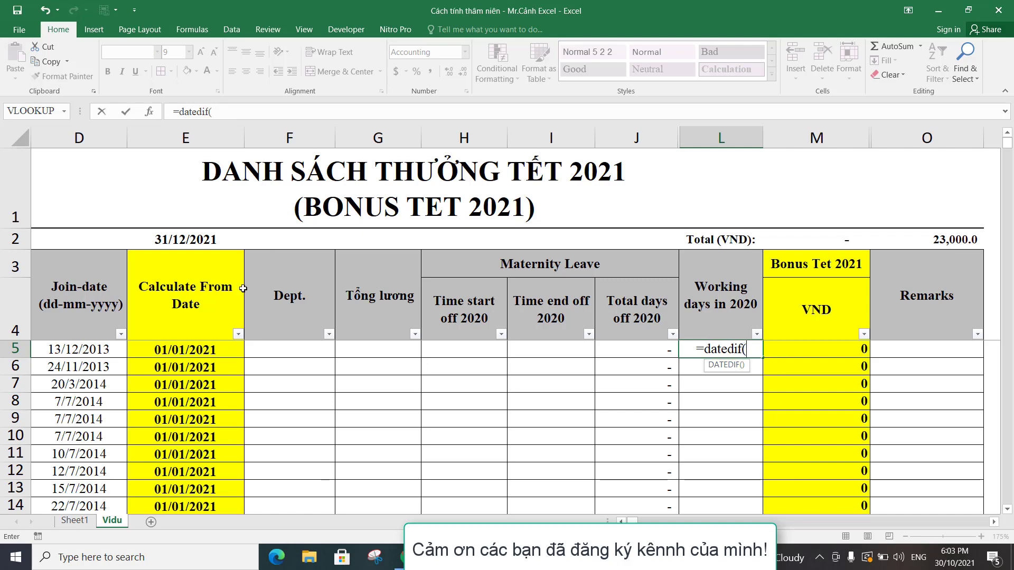
left_click(185, 350)
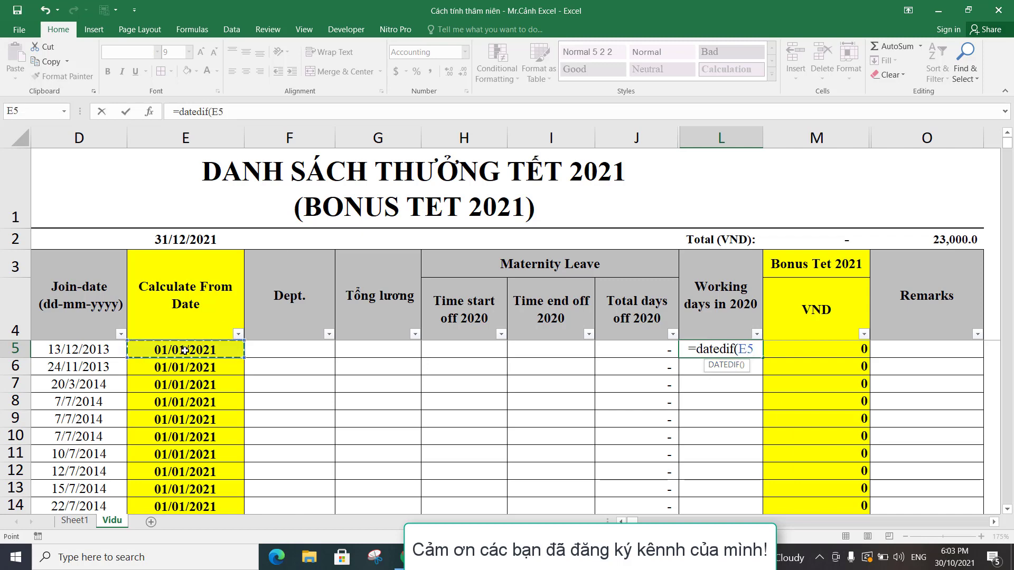
type(",")
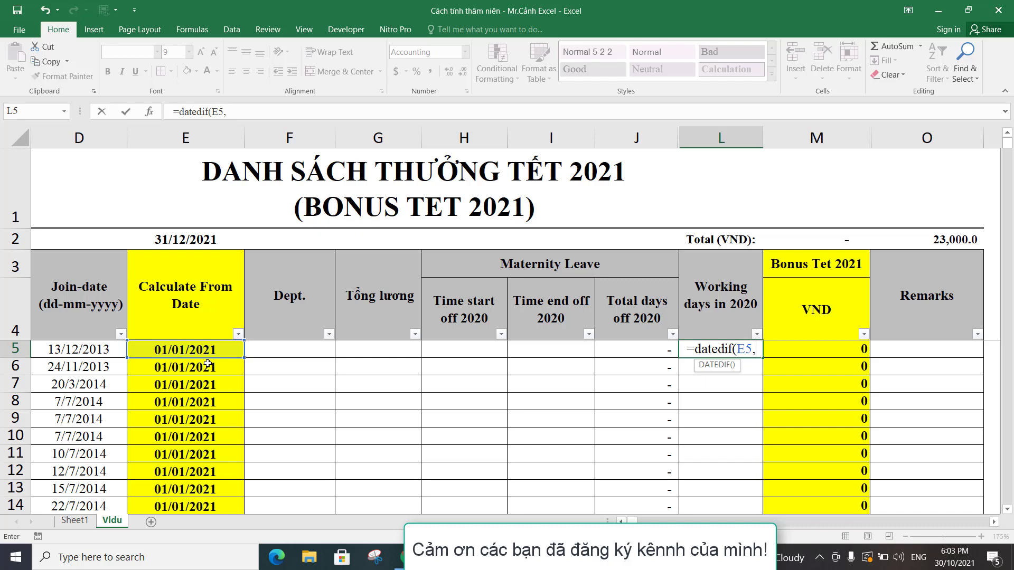
left_click(197, 240)
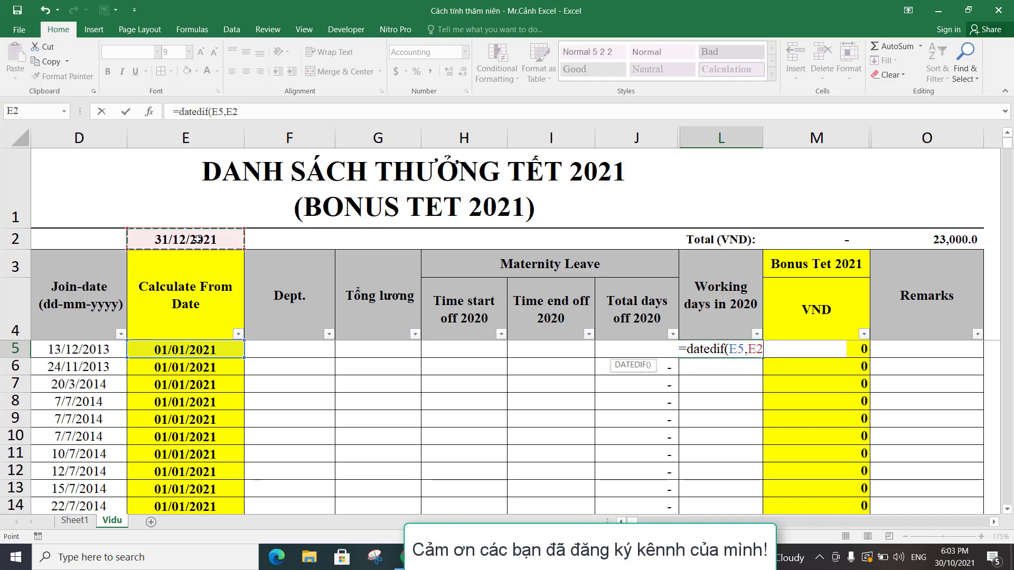
type(",")
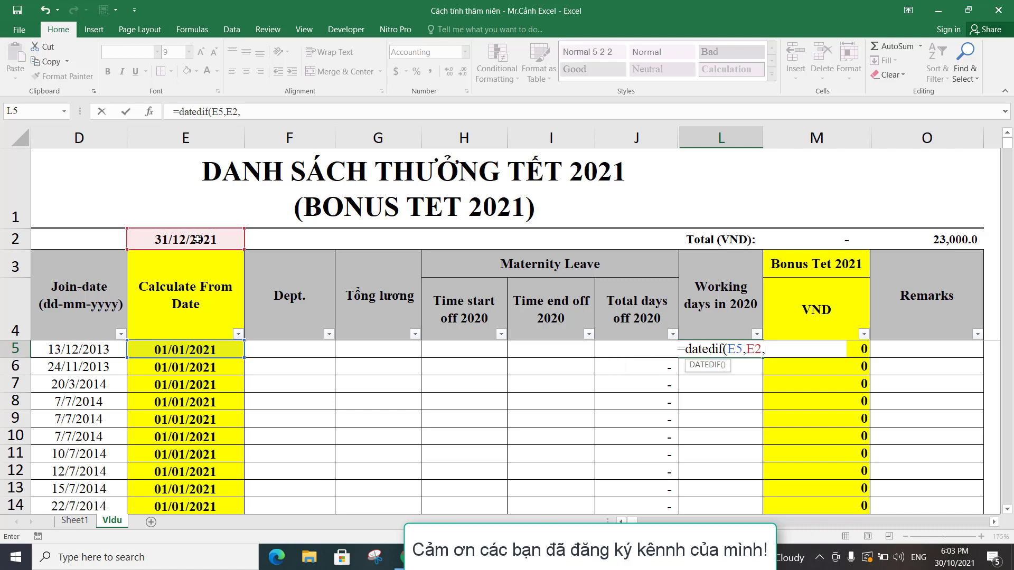
type("\"")
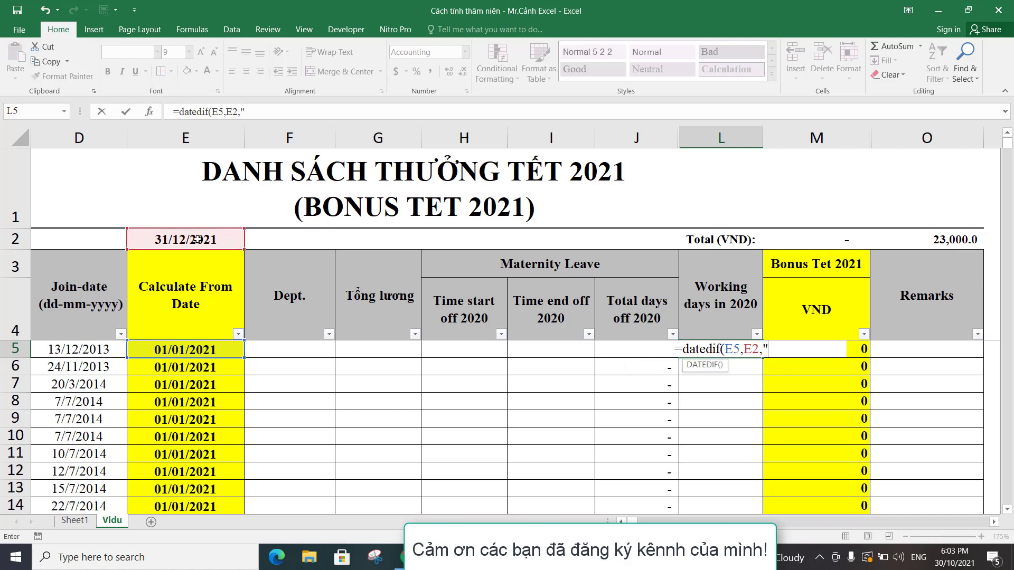
type("d\"")
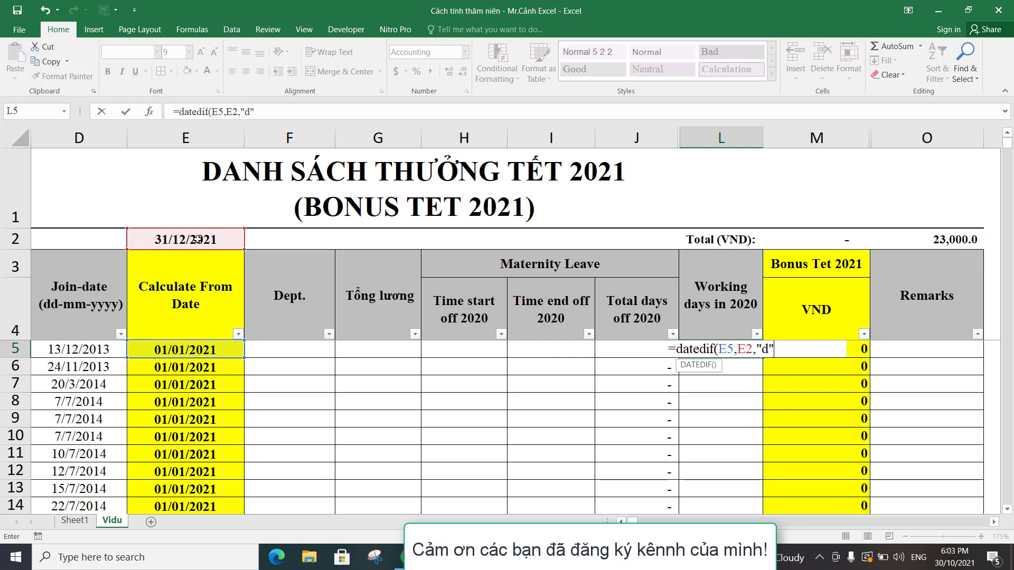
type(")")
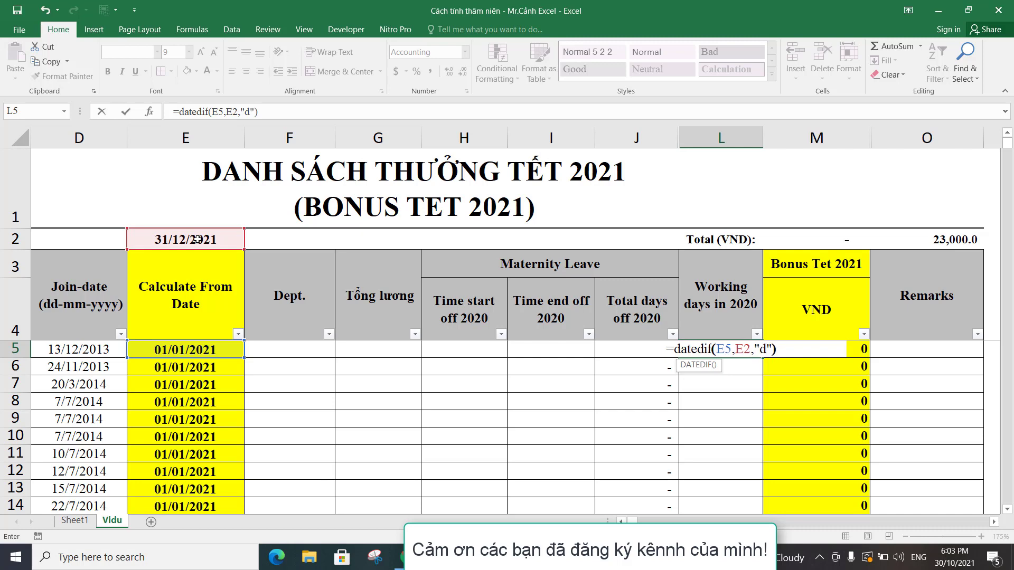
key("Return")
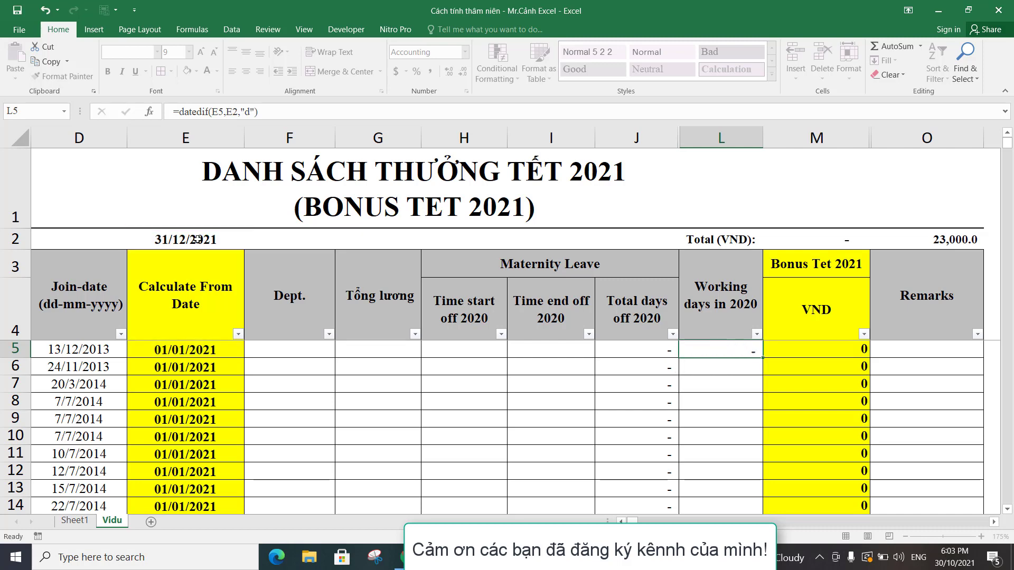
Check the dates in E5 and E2 against the result and append +1 to the DATEDIF formula in L5.
left_click(707, 348)
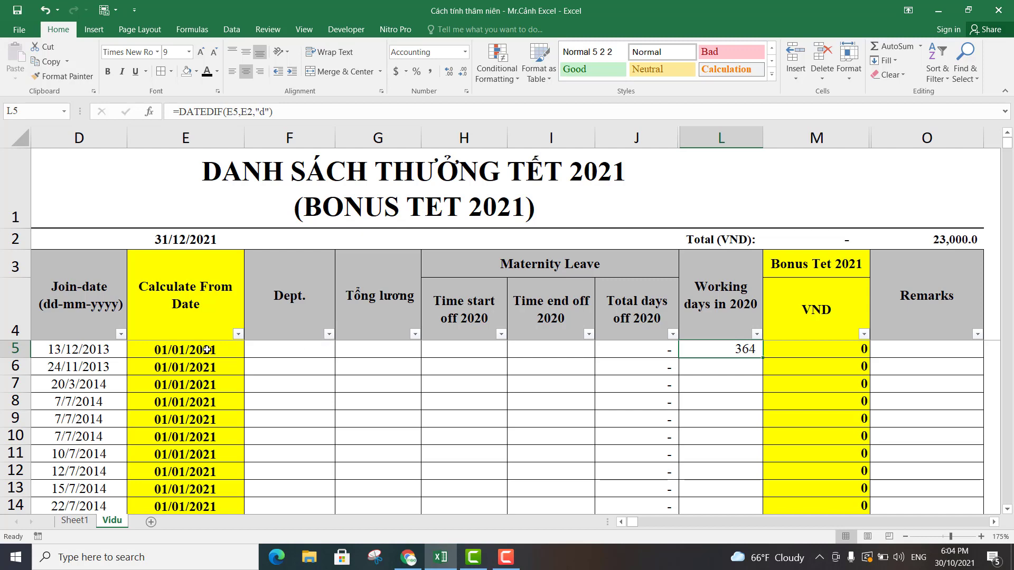
left_click(177, 353)
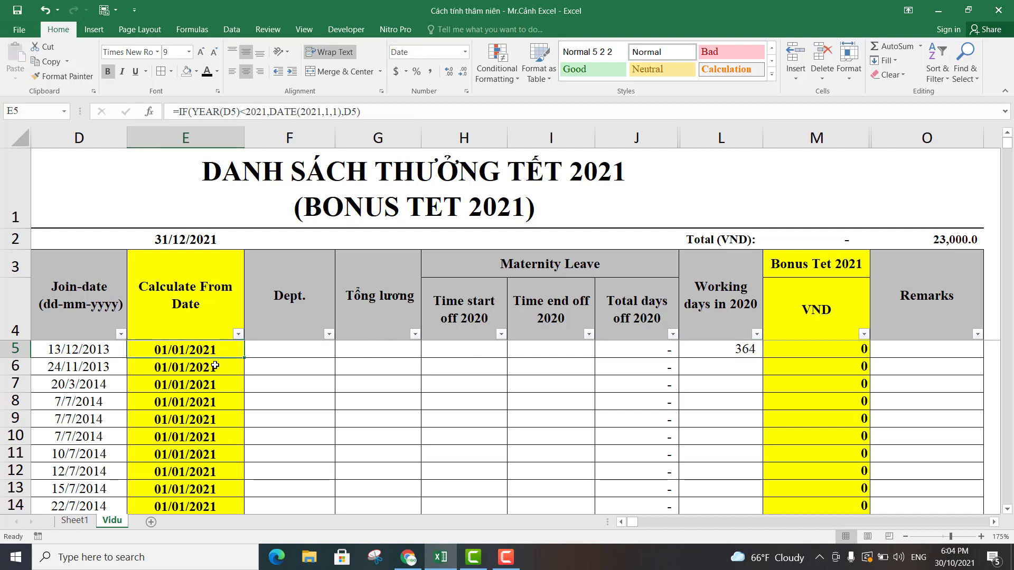
left_click(174, 240)
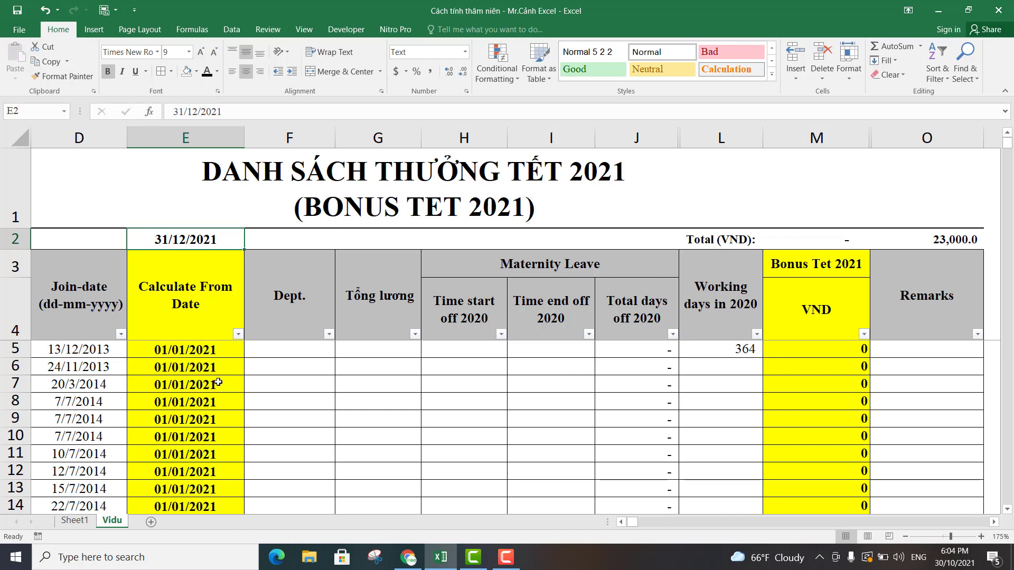
left_click(706, 355)
left_click(340, 112)
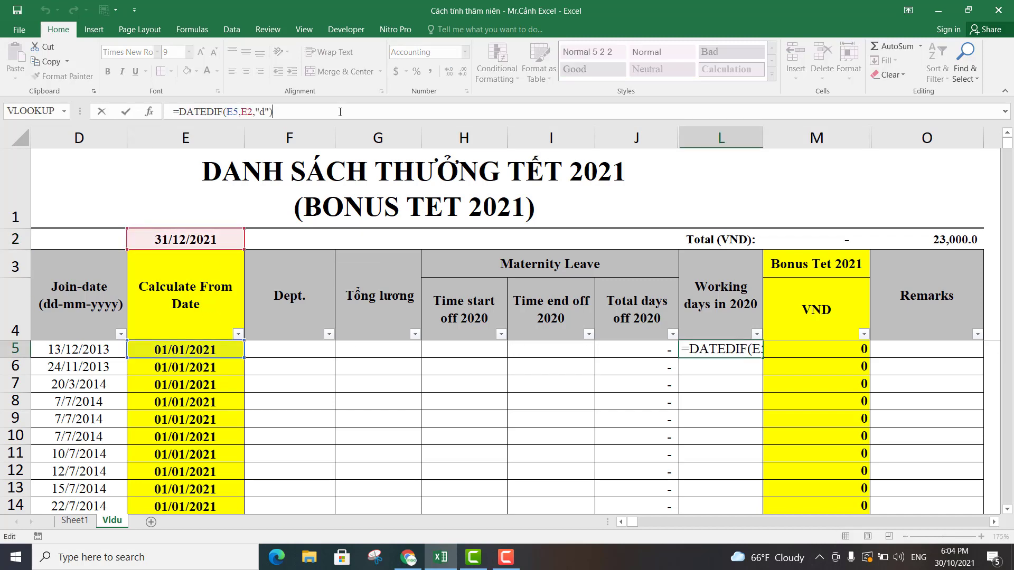
type("+1")
key("Return")
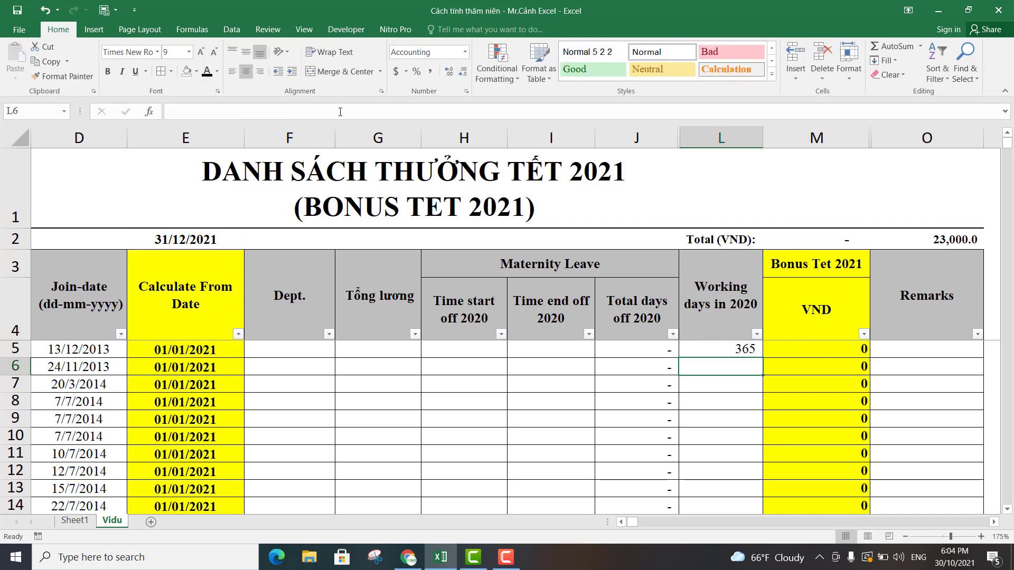
Fill the L5 formula down the Working days in 2020 column to row 684 and inspect the copied formula in L680.
left_click(728, 350)
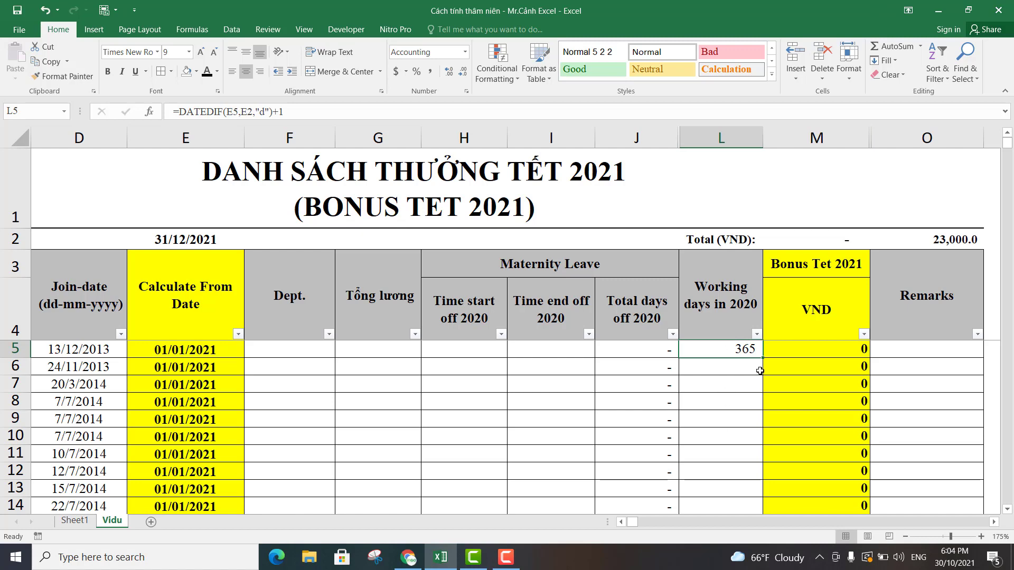
left_click_drag(764, 359, 726, 478)
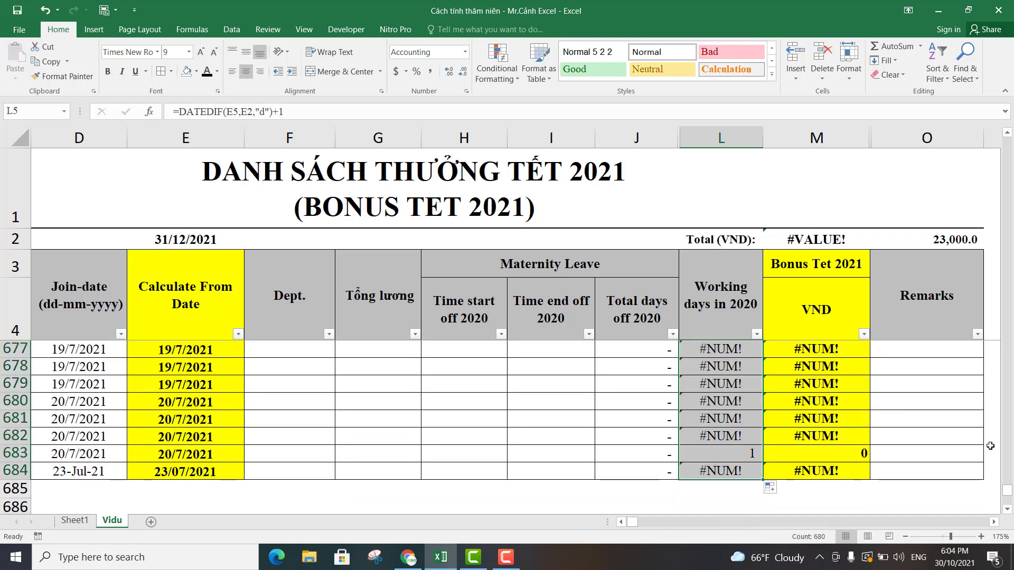
left_click(737, 400)
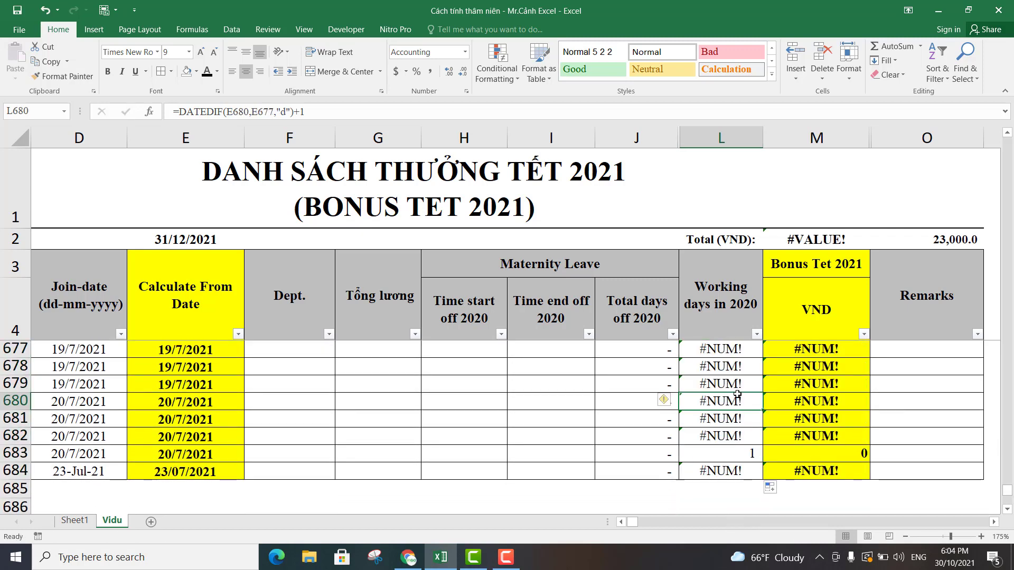
Check the end date in E2 and make its reference absolute in the L5 formula, giving =DATEDIF(E5,$E$2,"d")+1.
scroll(736, 397, "up", 1)
left_click_drag(1006, 488, 1007, 142)
left_click(729, 351)
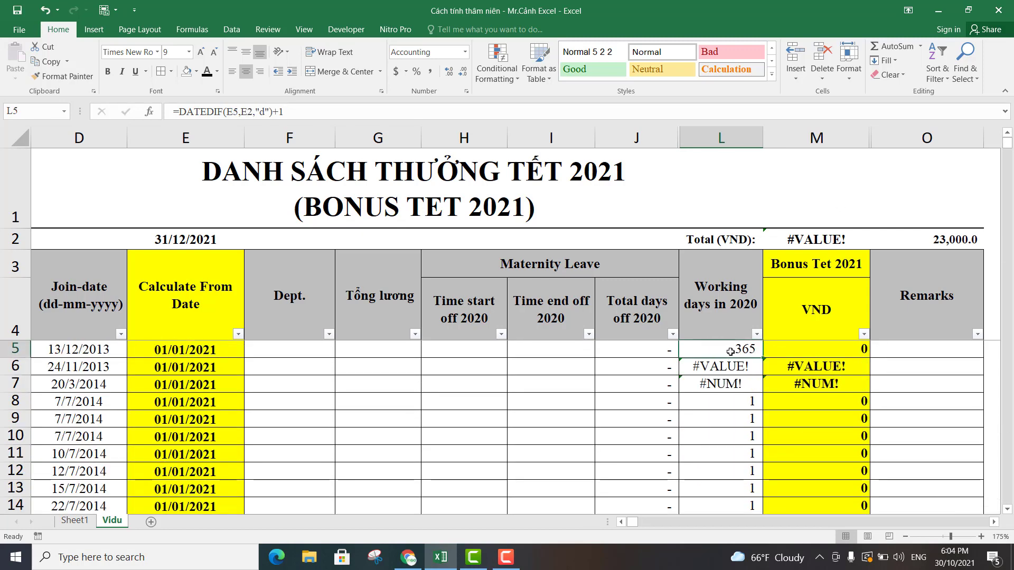
left_click(175, 240)
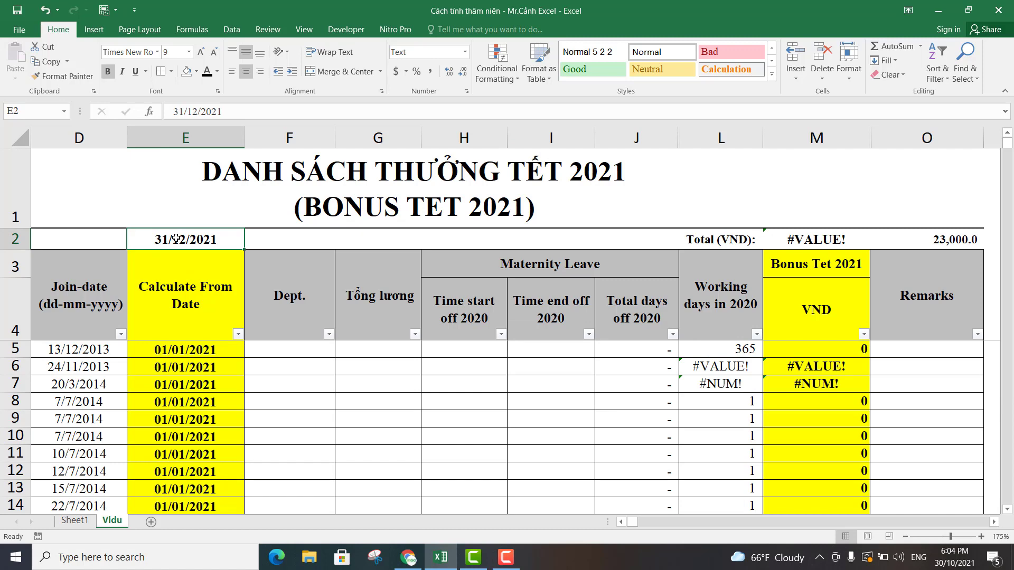
left_click(732, 348)
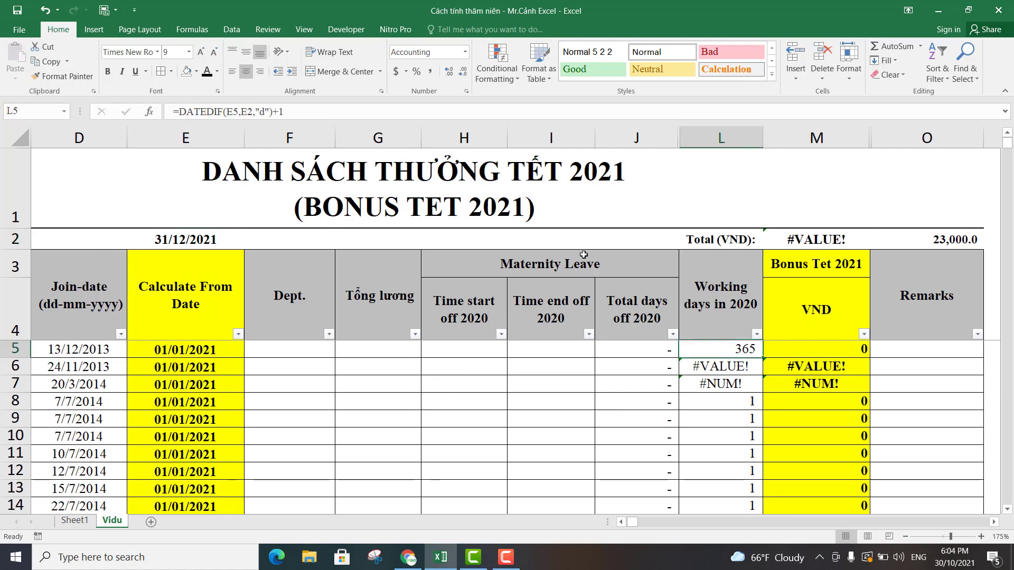
double_click(251, 113)
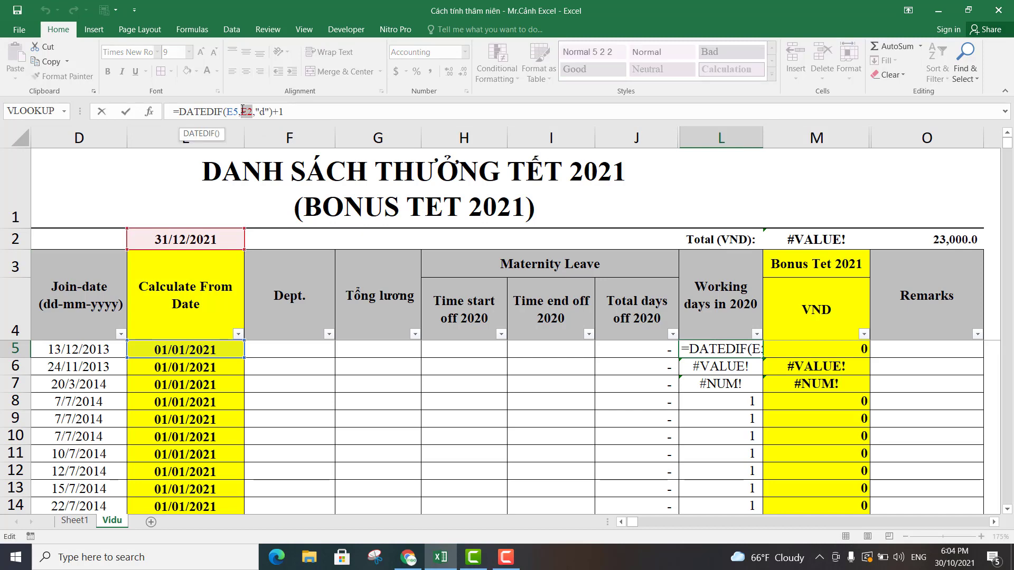
key("F4")
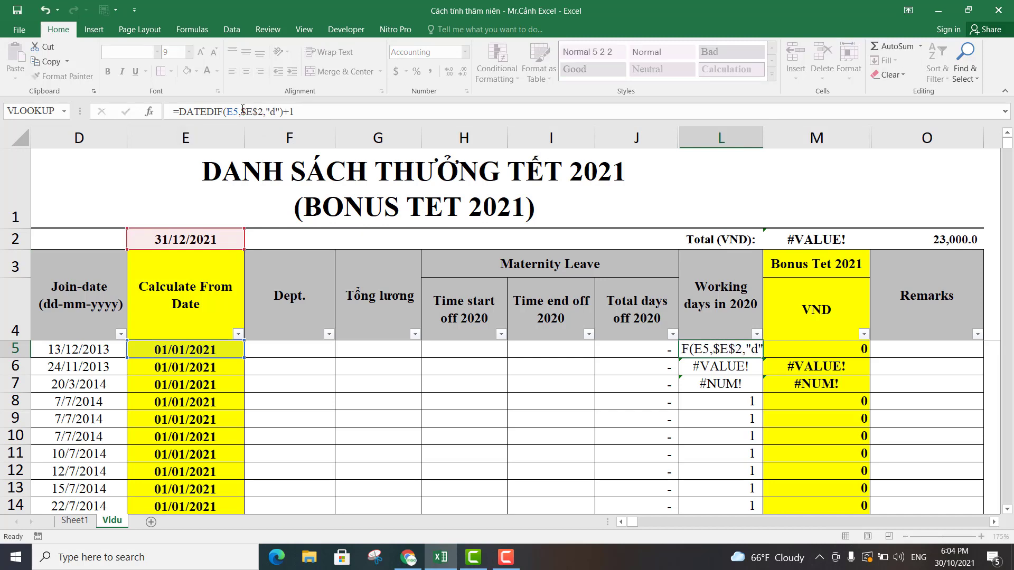
key("Return")
Fill the L5 formula down the Working days in 2020 column to row 684 and check the formulas in L681 and L5.
left_click(728, 348)
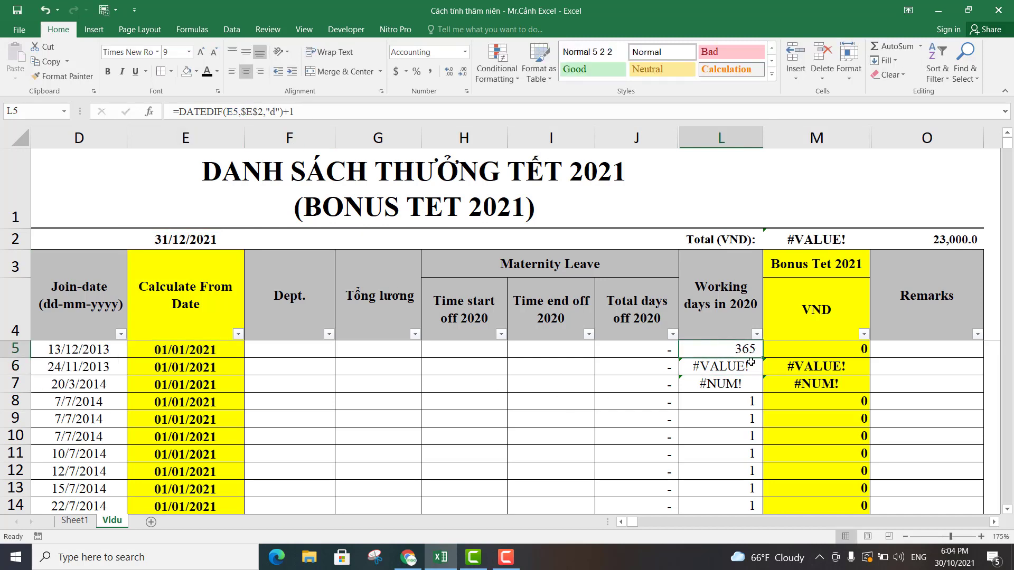
left_click_drag(762, 357, 720, 477)
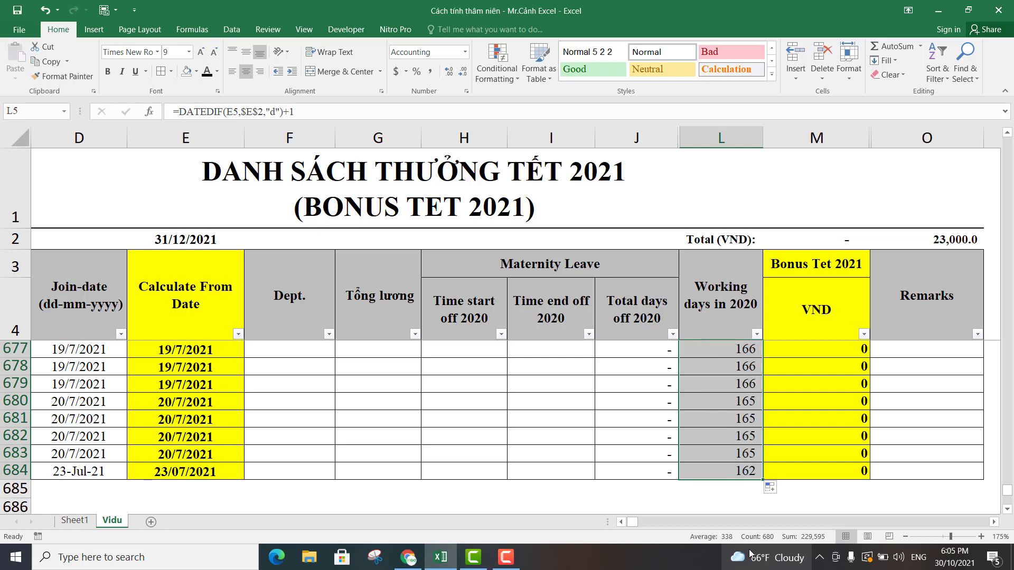
mouse_move(749, 553)
left_click(501, 377)
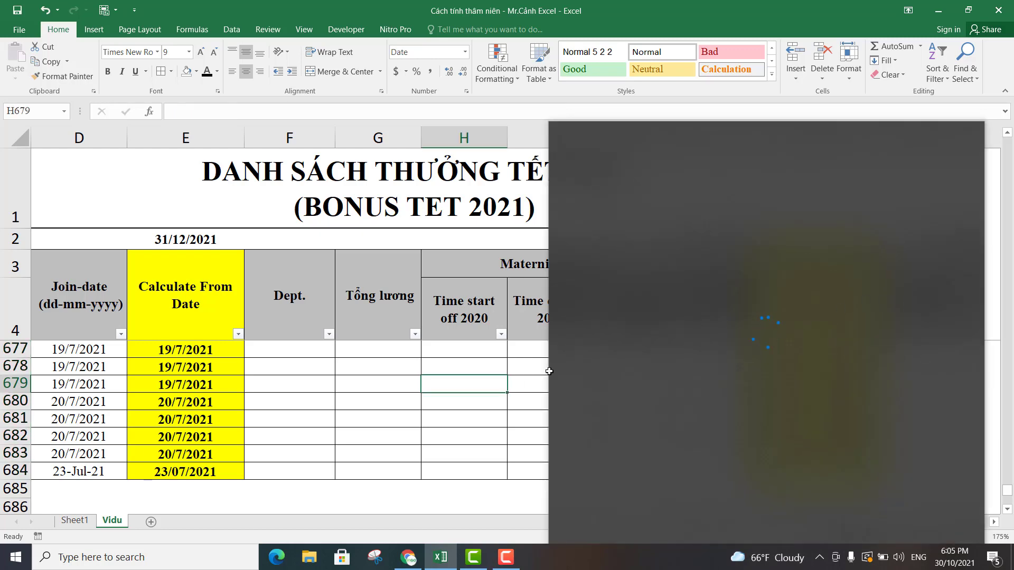
left_click(713, 410)
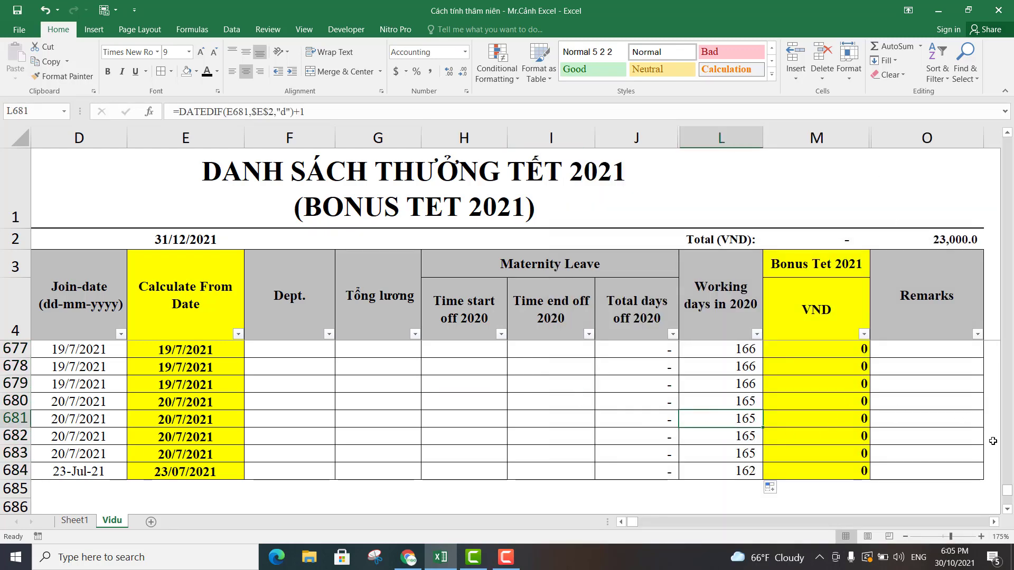
left_click_drag(1007, 491, 1007, 140)
left_click(730, 348)
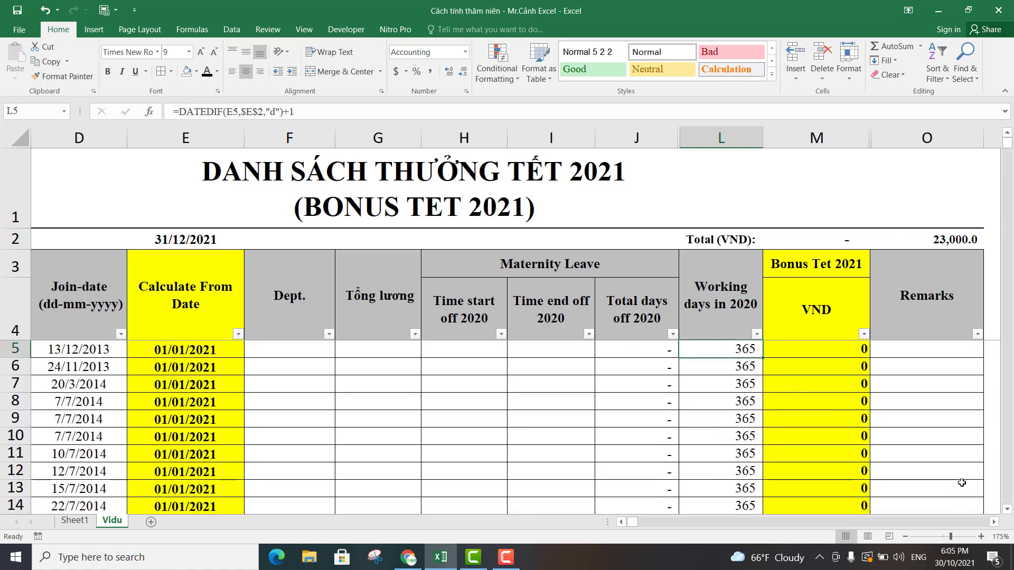
Generate sample salaries under Tổng lương by entering =RANDBETWEEN(5,20) in G5 and filling it down to G12.
left_click(993, 522)
left_click(993, 521)
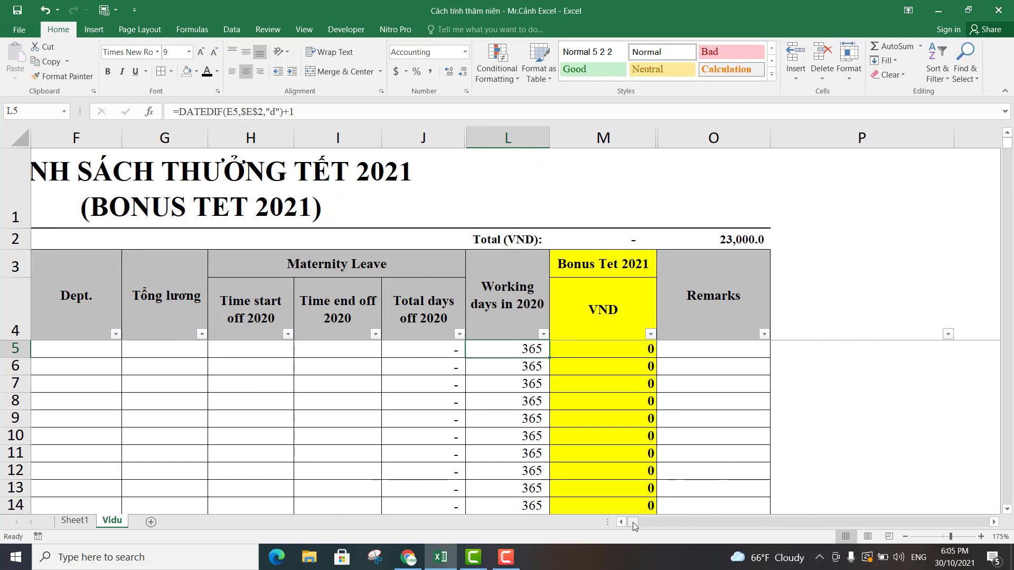
left_click_drag(632, 522, 626, 522)
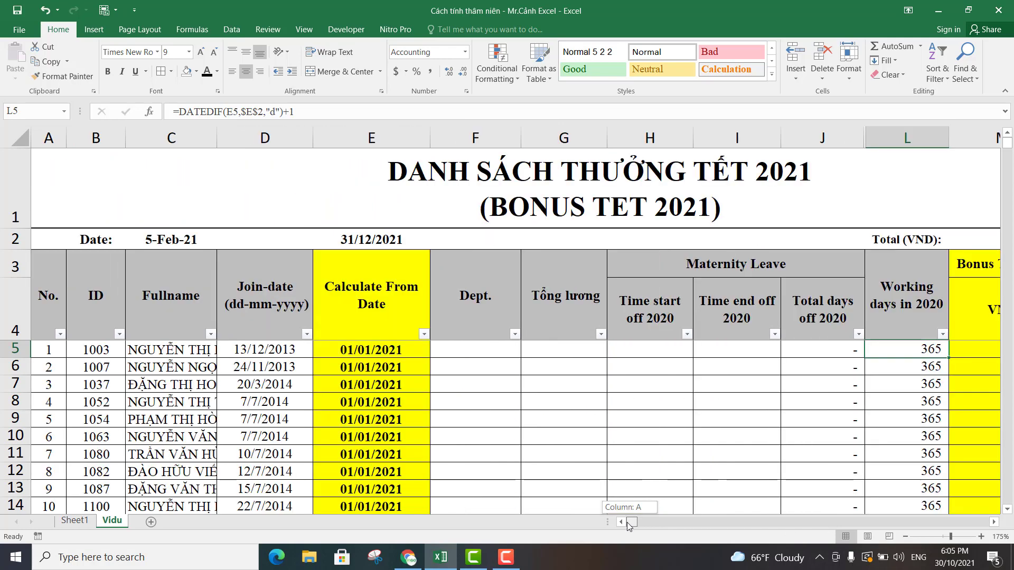
left_click(993, 522)
left_click(993, 521)
left_click(463, 336)
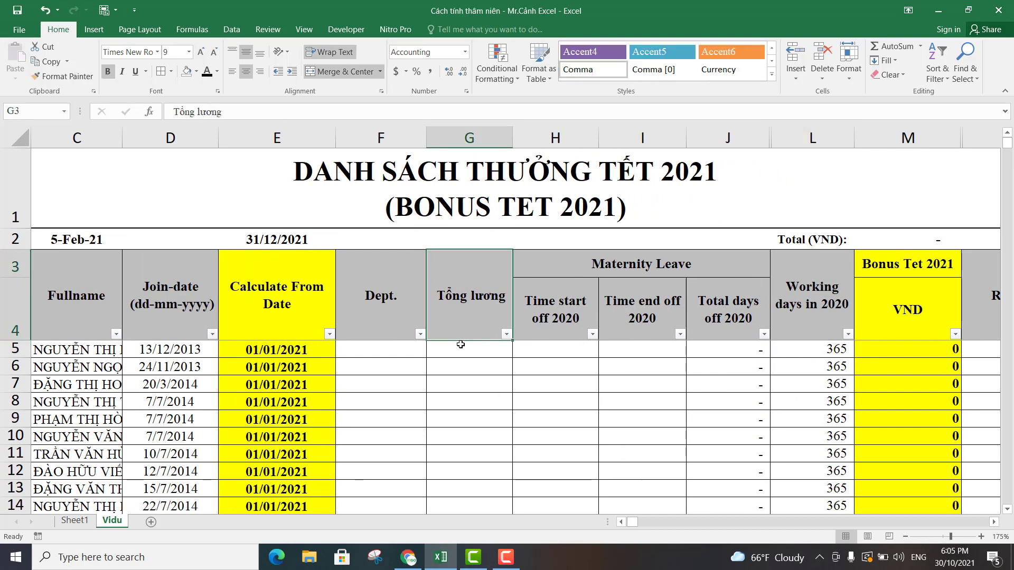
left_click(457, 347)
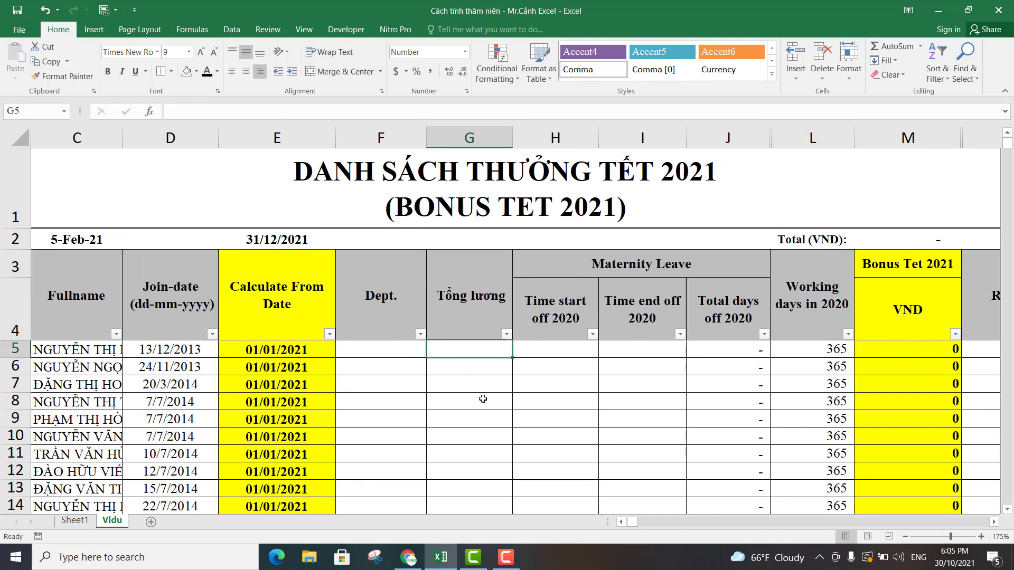
type("=")
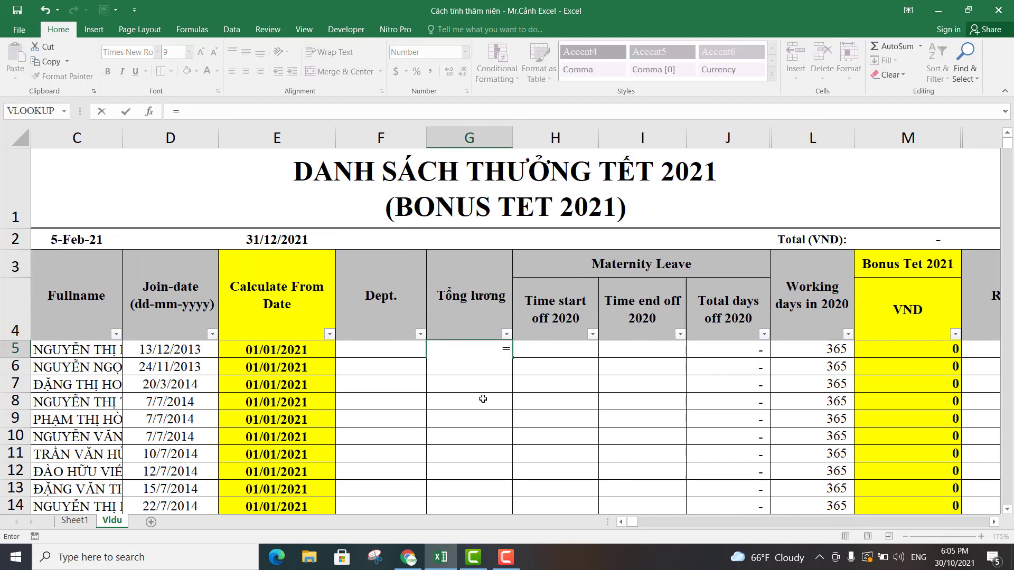
type("r")
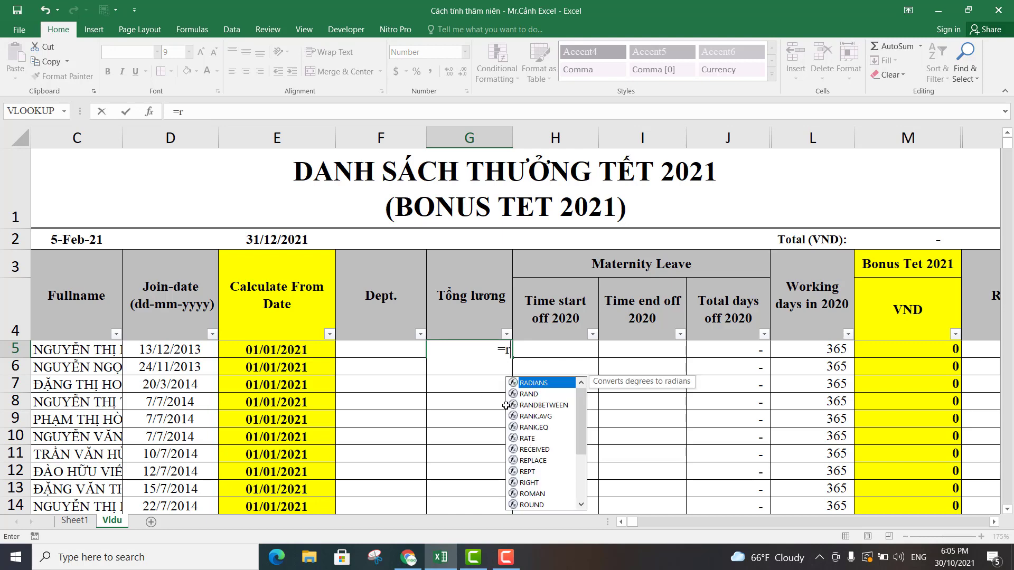
left_click(535, 405)
double_click(536, 405)
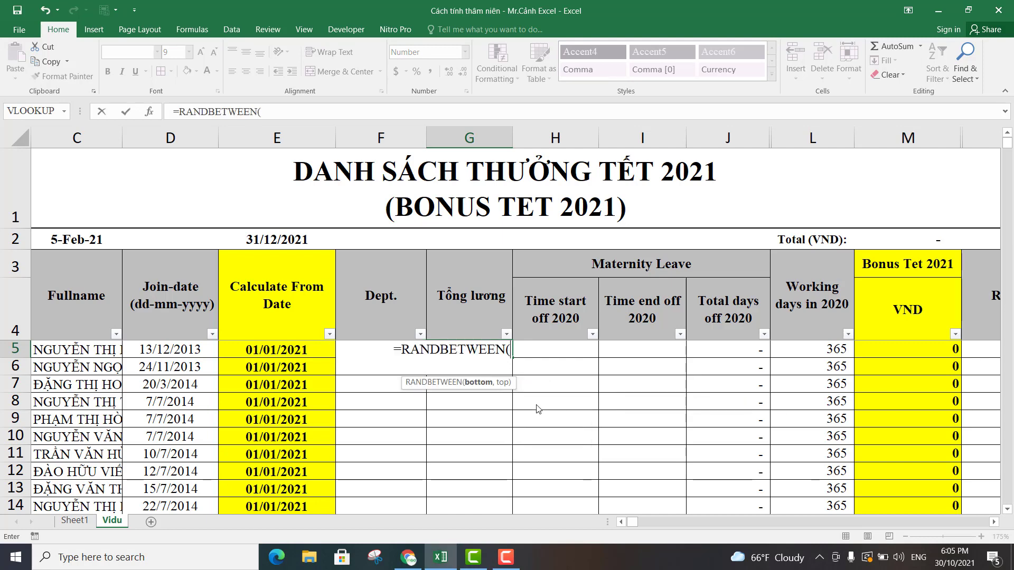
type("5")
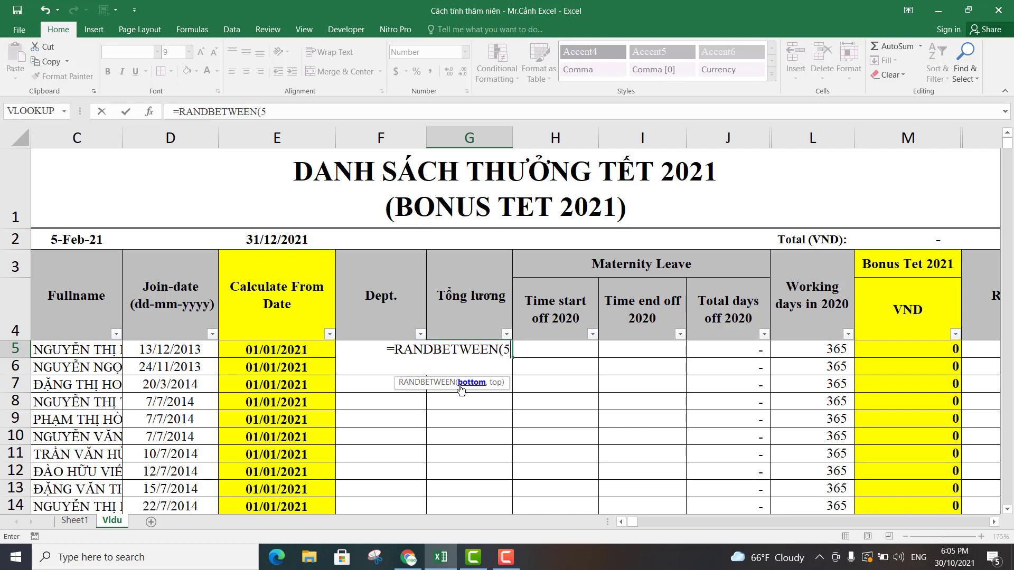
type(",20")
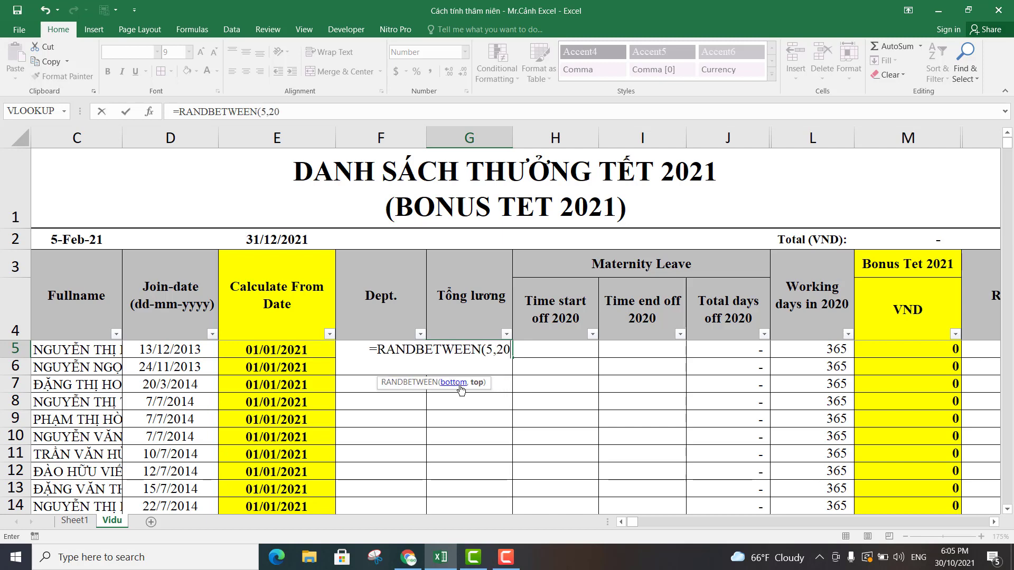
type(")")
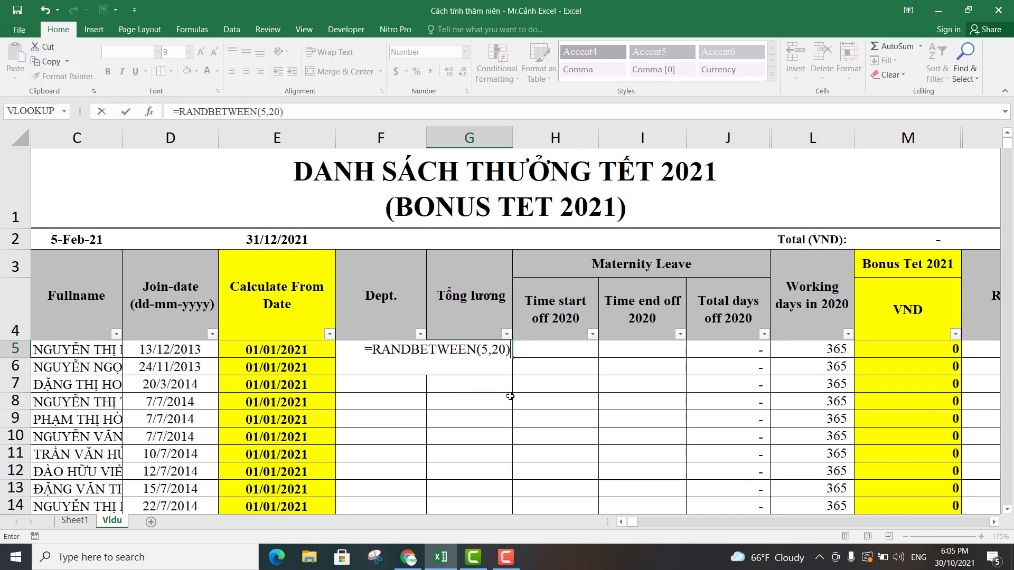
key("Return")
left_click(488, 348)
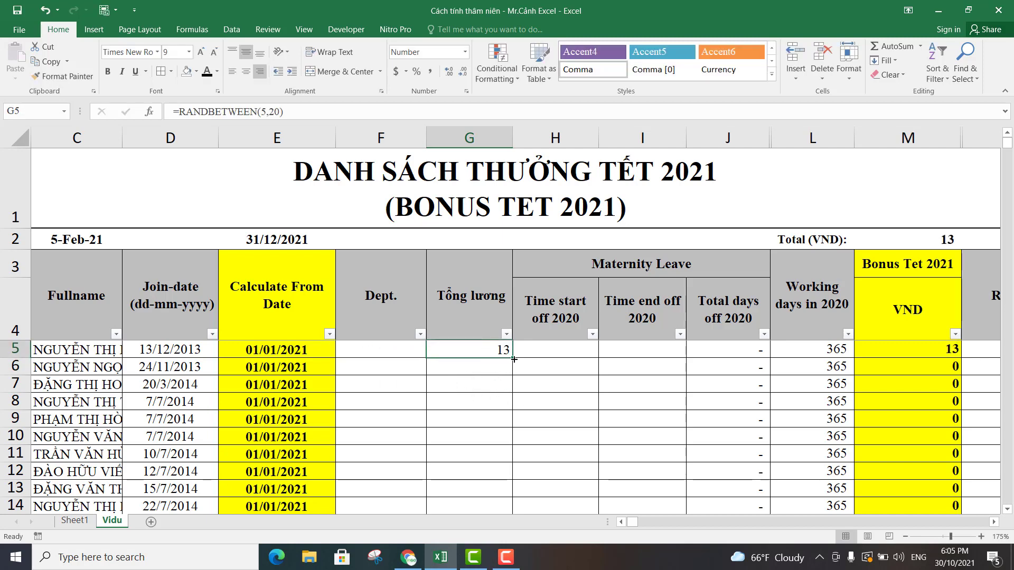
left_click_drag(513, 359, 499, 472)
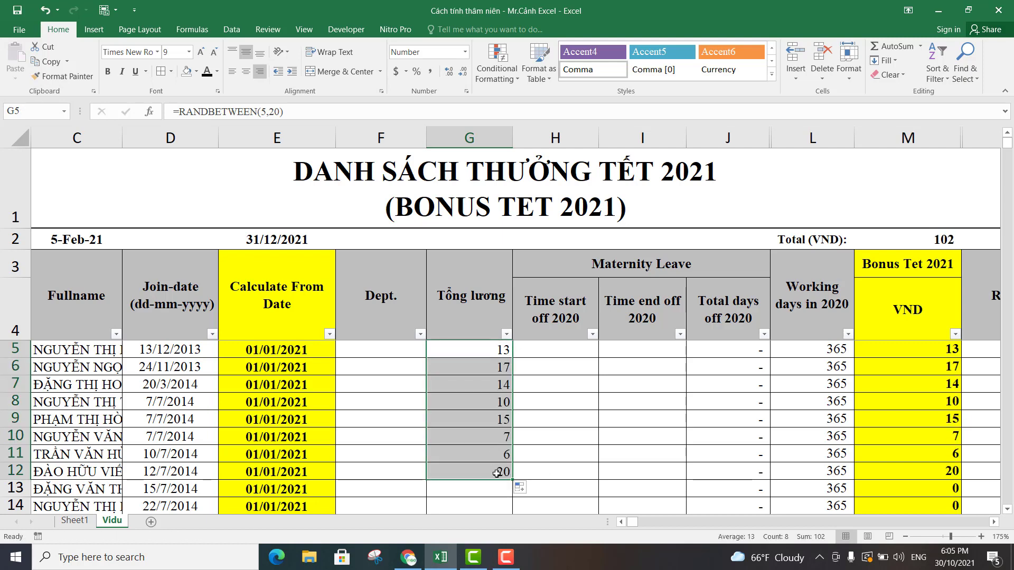
Append *1000000 to the RANDBETWEEN formula in G5.
left_click(485, 351)
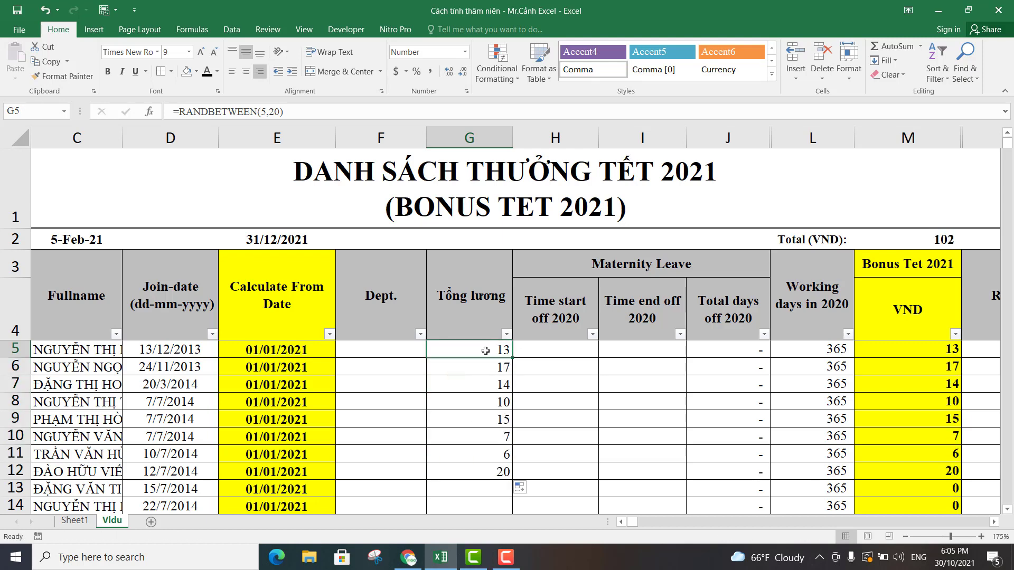
left_click(381, 110)
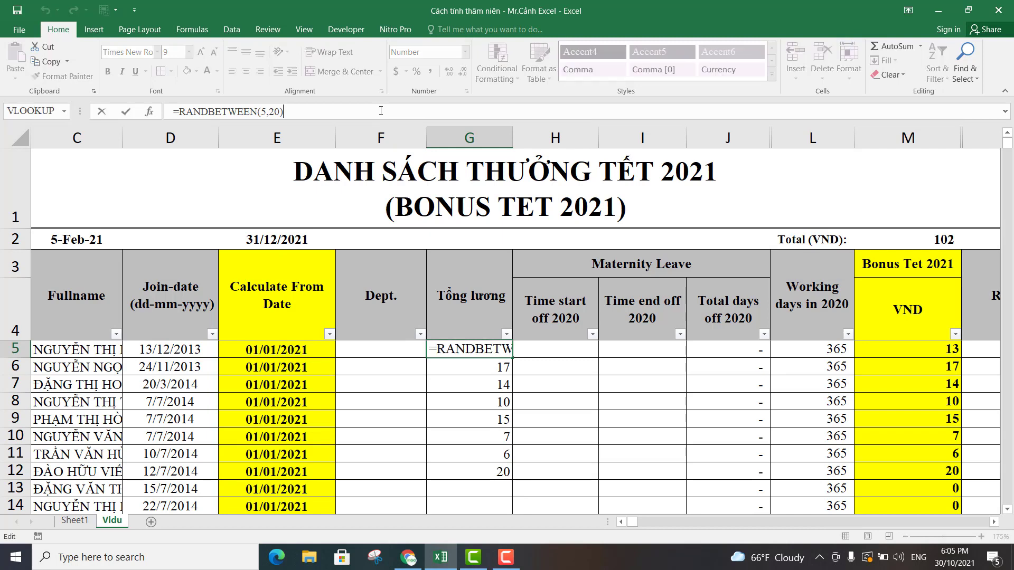
type("*100")
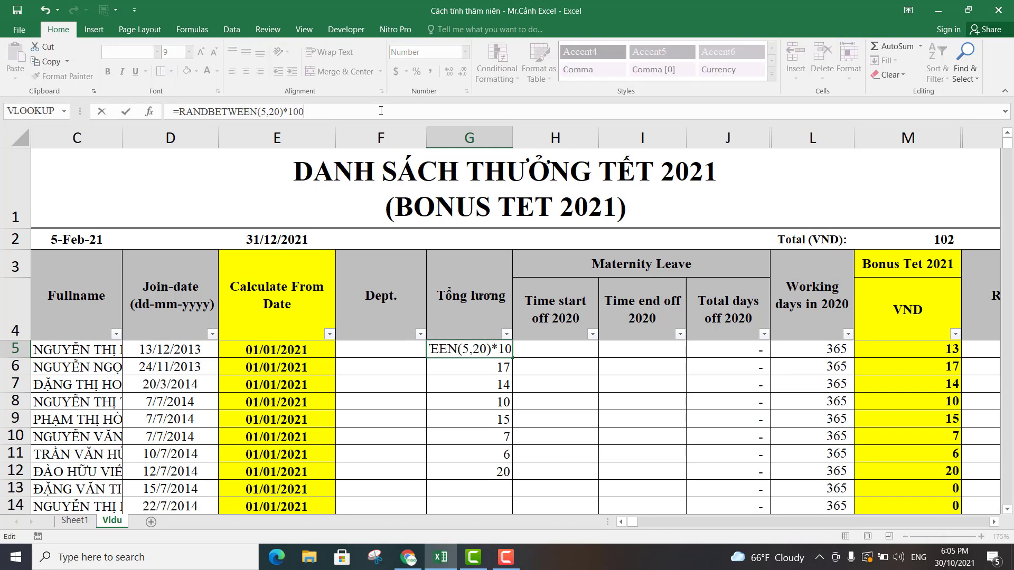
type("0000")
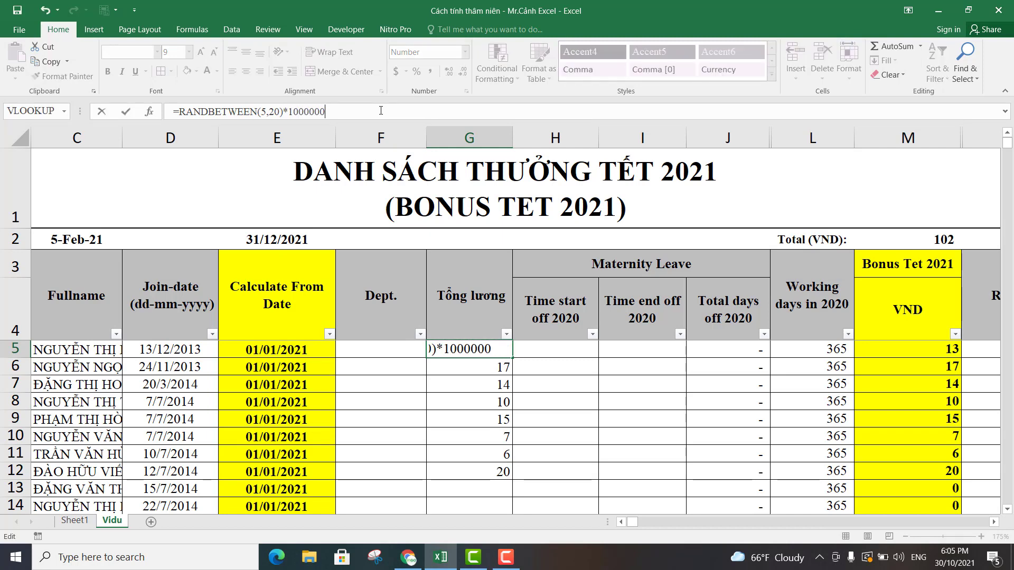
key("Return")
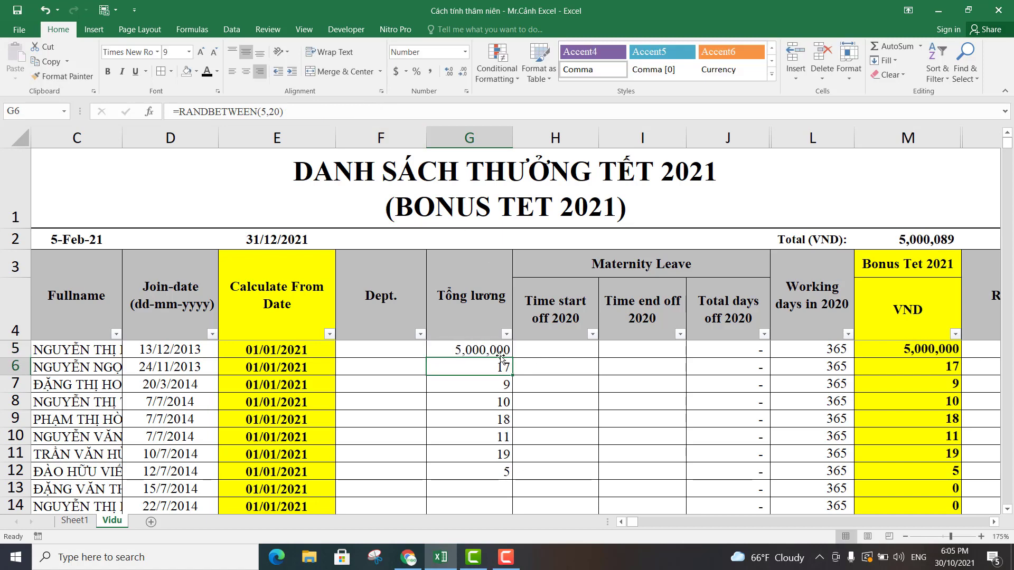
Fill the G5 formula down the Tổng lương column to row 684 and return to the first employee rows.
left_click(492, 350)
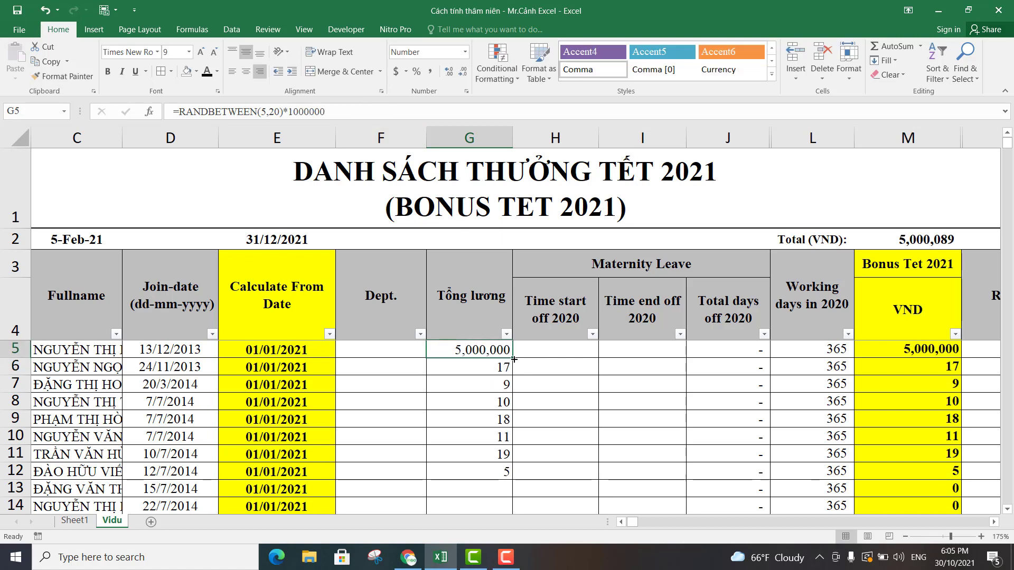
left_click_drag(513, 358, 499, 523)
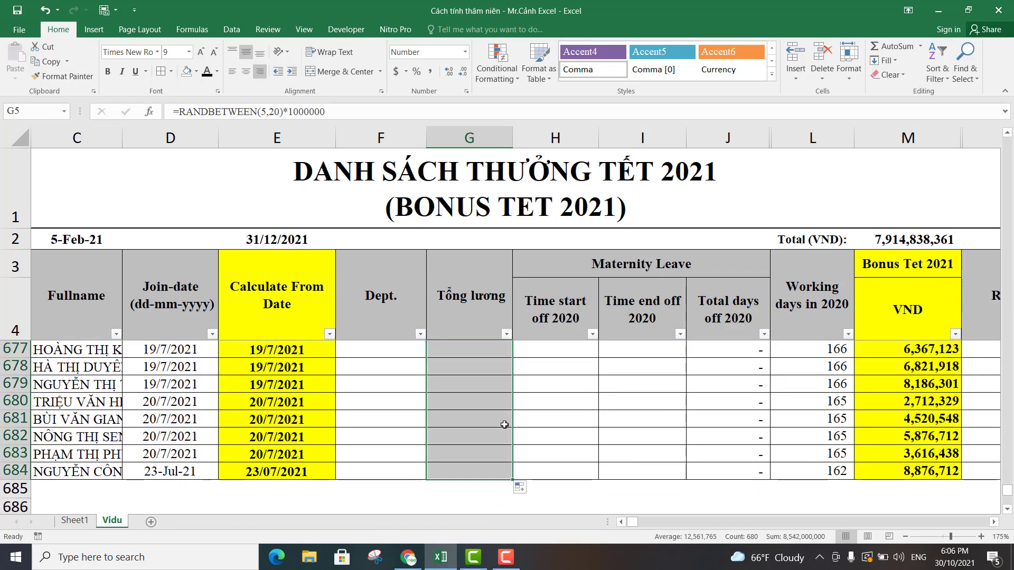
left_click_drag(1007, 490, 1012, 70)
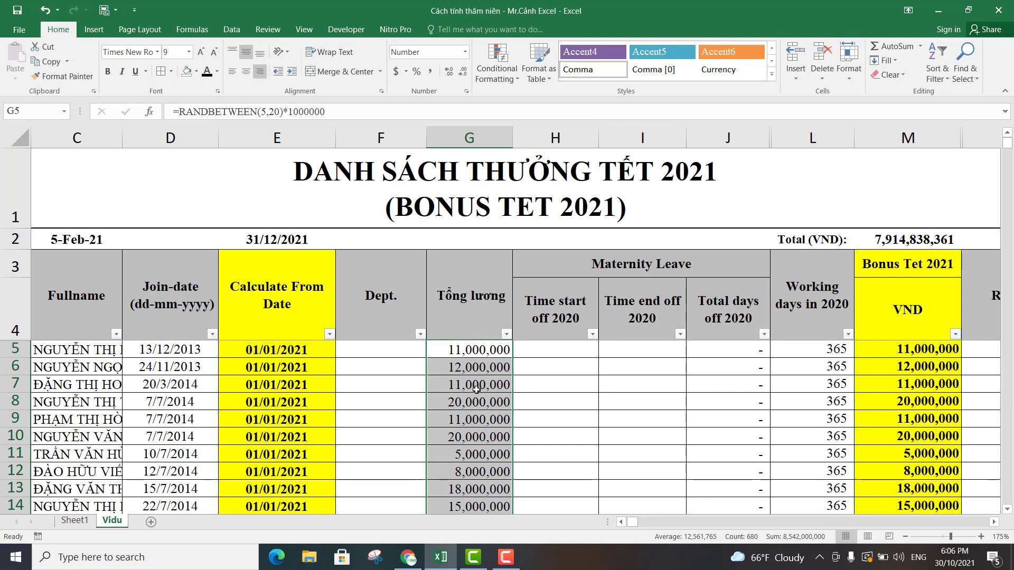
Replace the random salary formulas in the Tổng lương column with their static values and save the workbook.
key("ctrl+c")
right_click(475, 365)
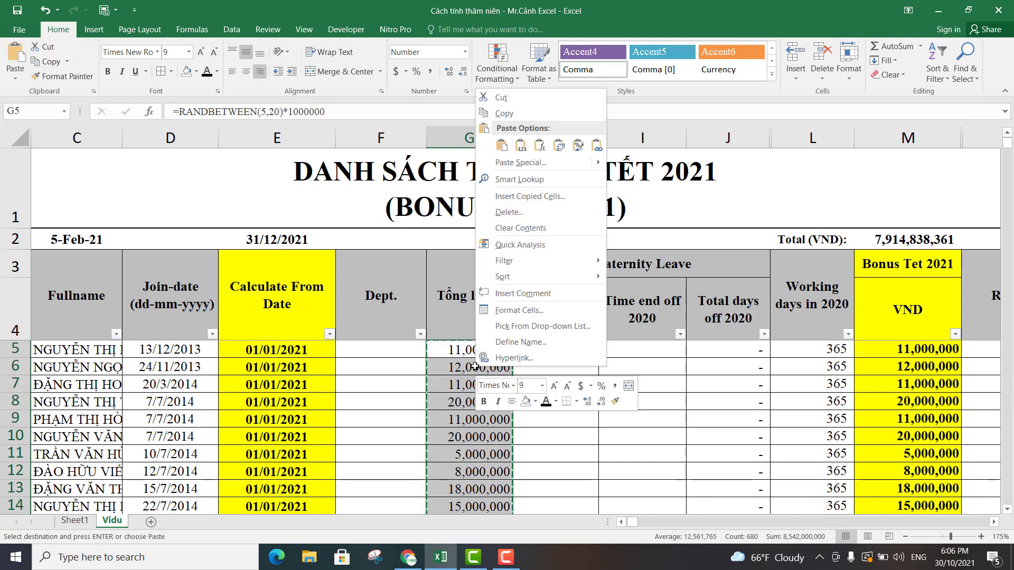
left_click(520, 147)
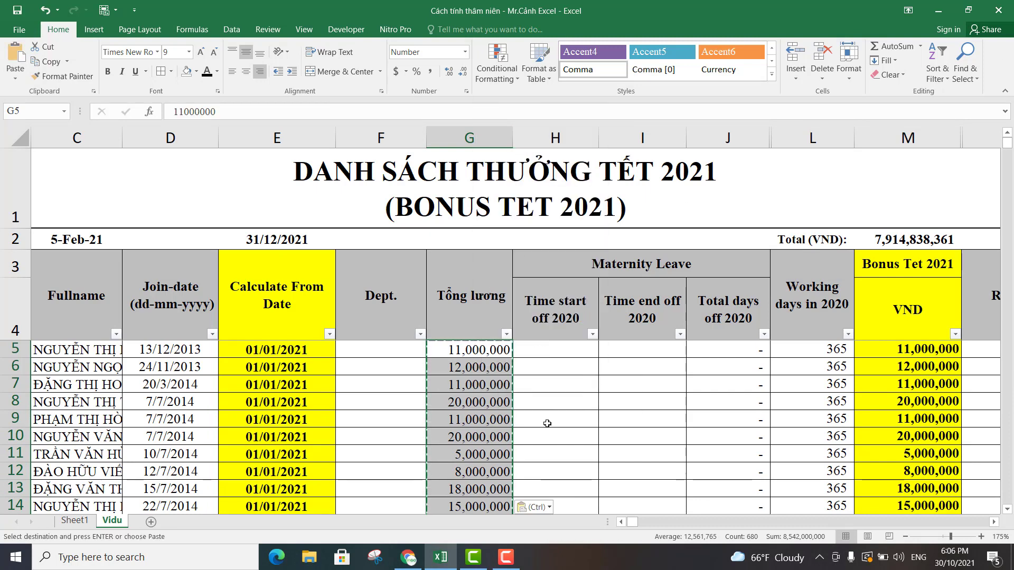
left_click(583, 393)
key("Escape")
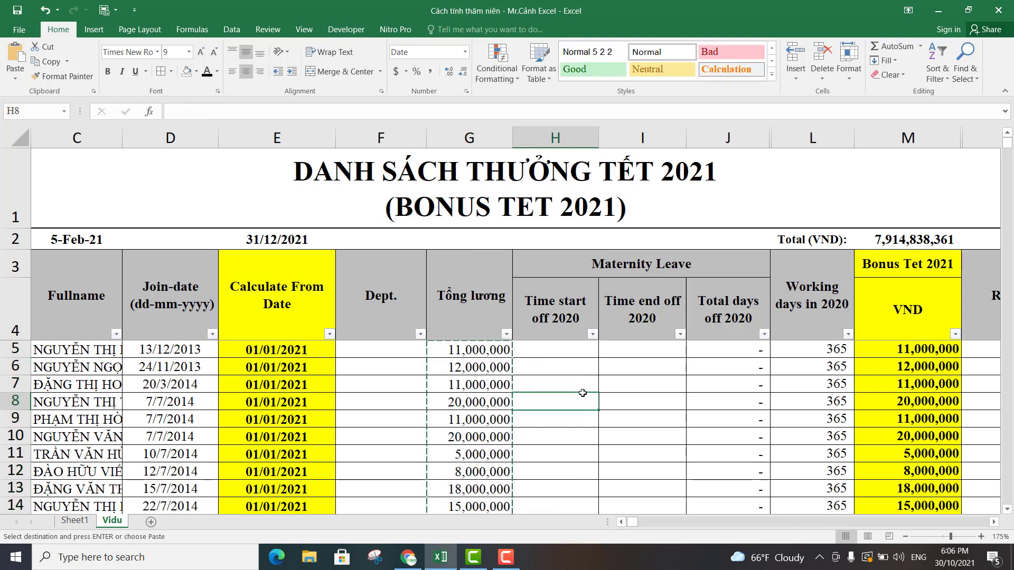
left_click(585, 384)
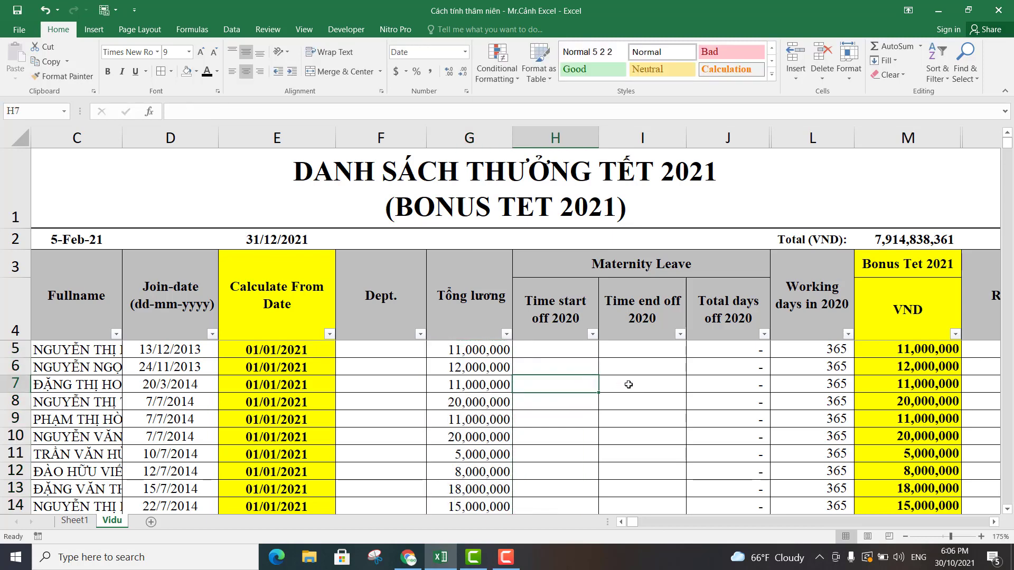
left_click(18, 10)
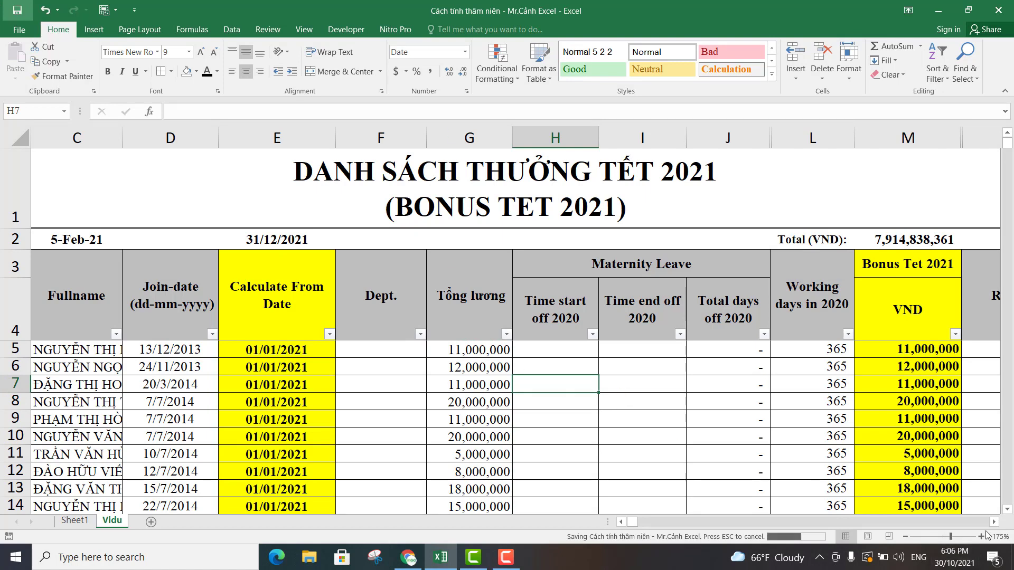
Examine the salary in G5, the DATEDIF working-days formula in L5, and the arguments of the ROUND bonus formula in M5.
left_click(472, 349)
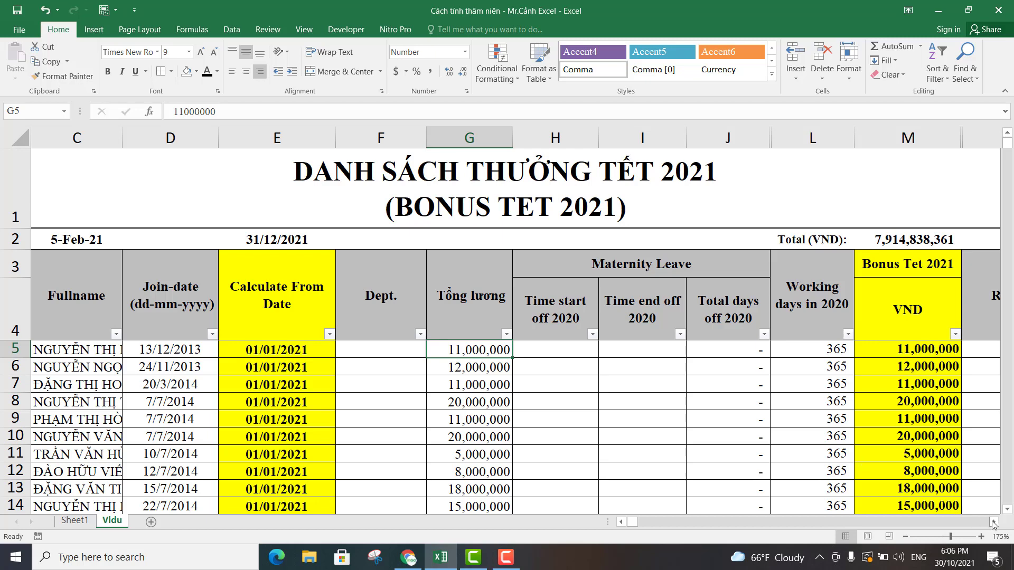
left_click(994, 523)
left_click(994, 522)
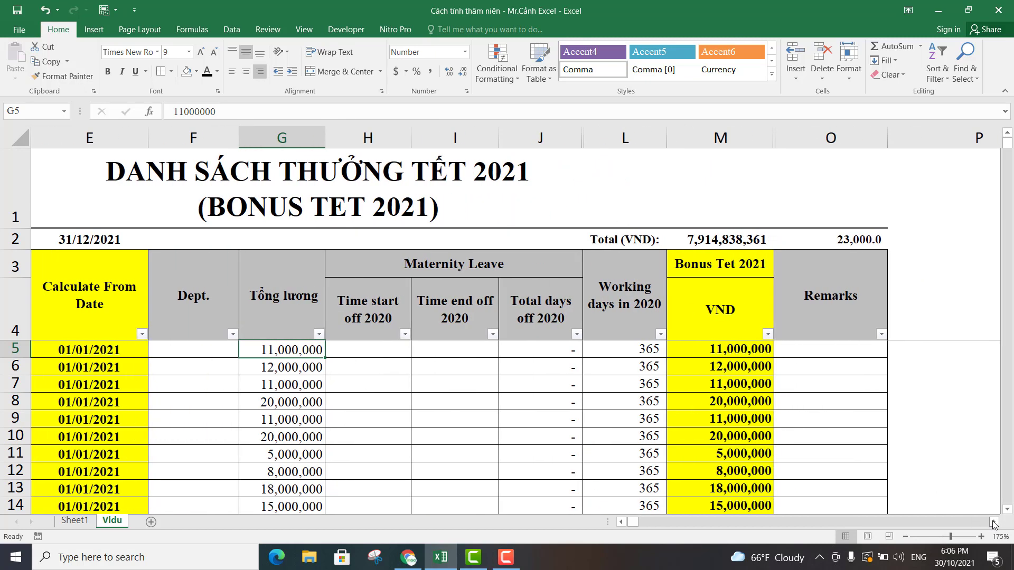
left_click(611, 352)
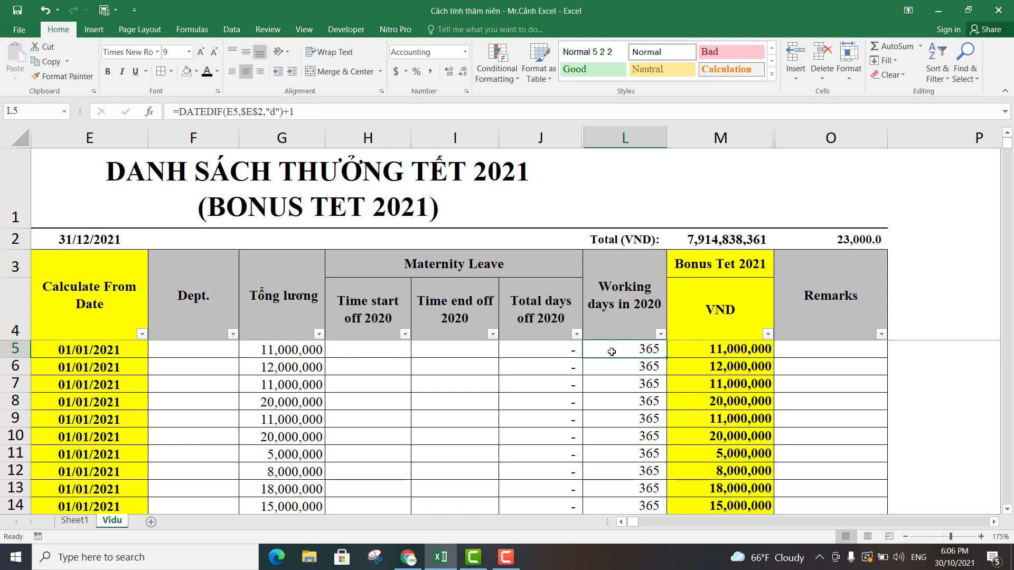
left_click(725, 352)
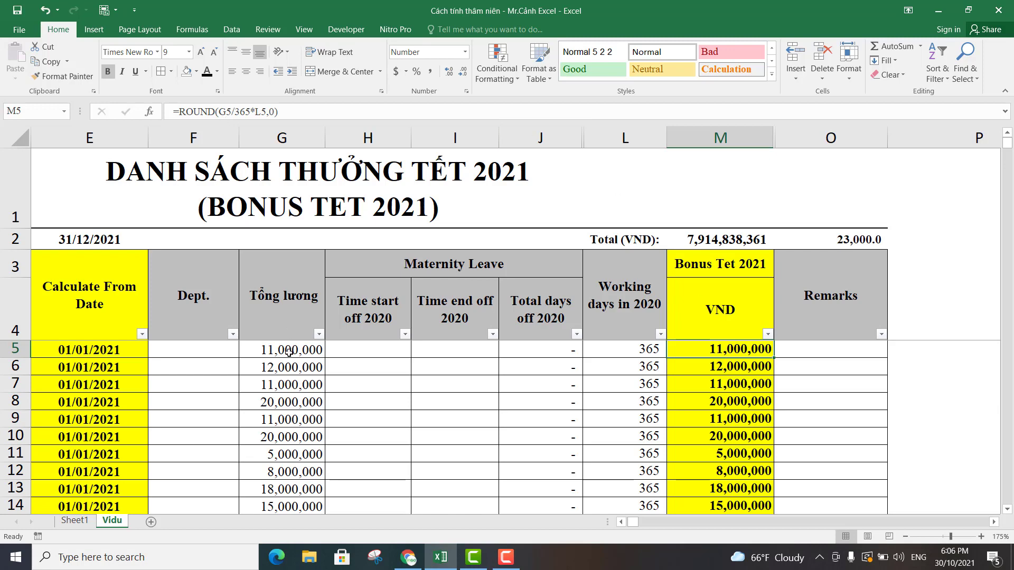
left_click_drag(232, 111, 267, 114)
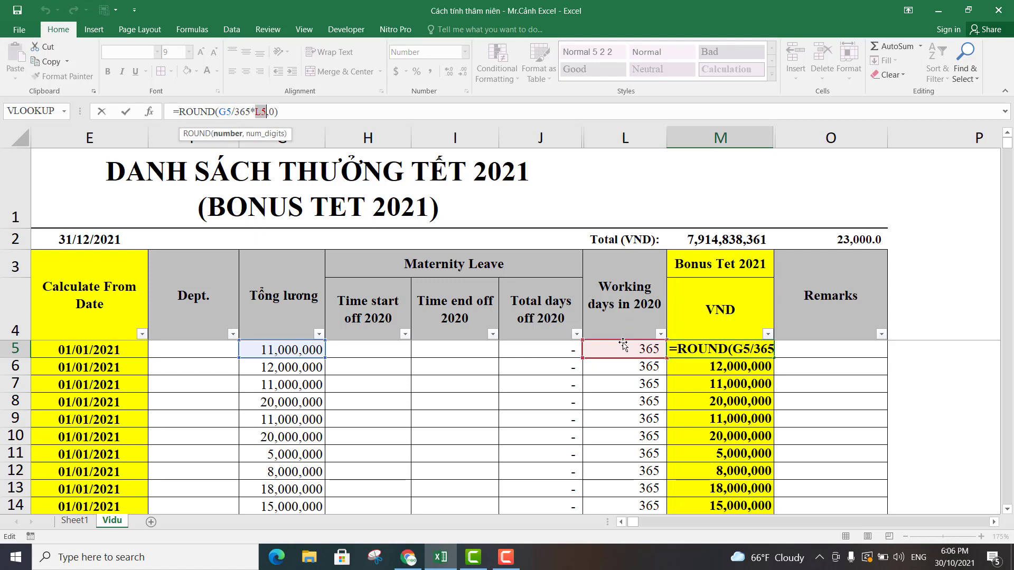
left_click(269, 112)
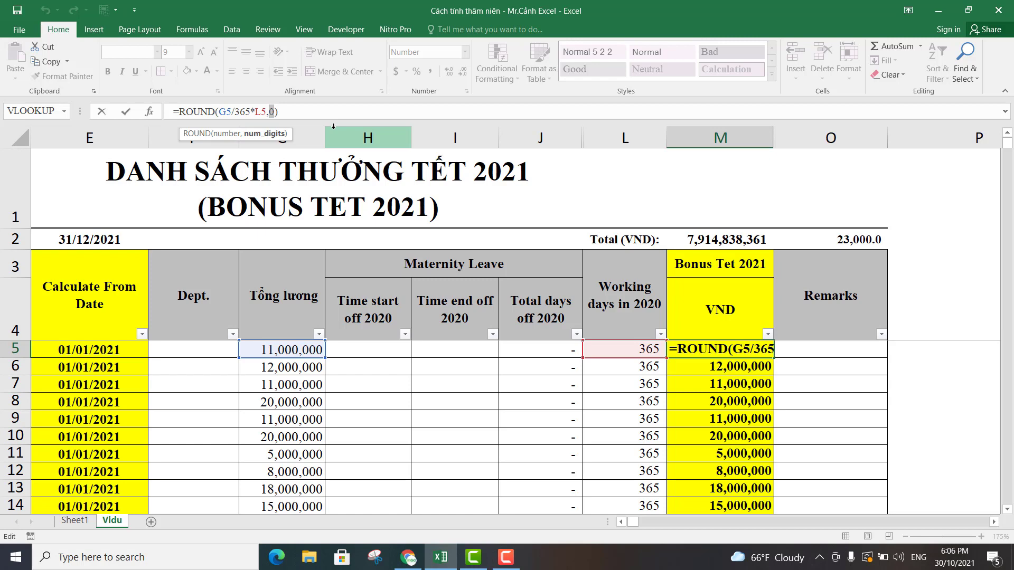
key("Return")
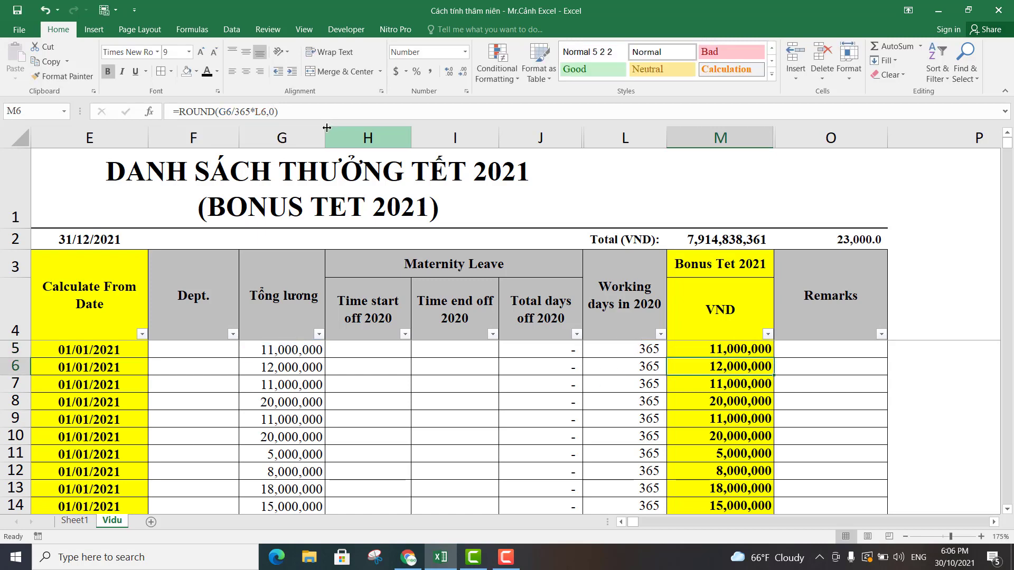
left_click(723, 349)
left_click(722, 378)
left_click(722, 364)
left_click(648, 349)
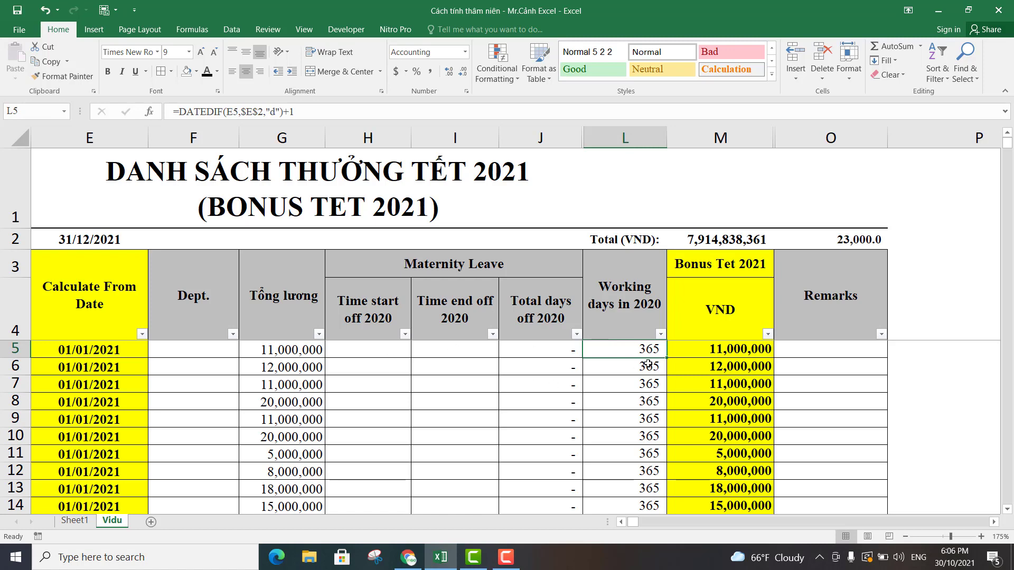
left_click(724, 347)
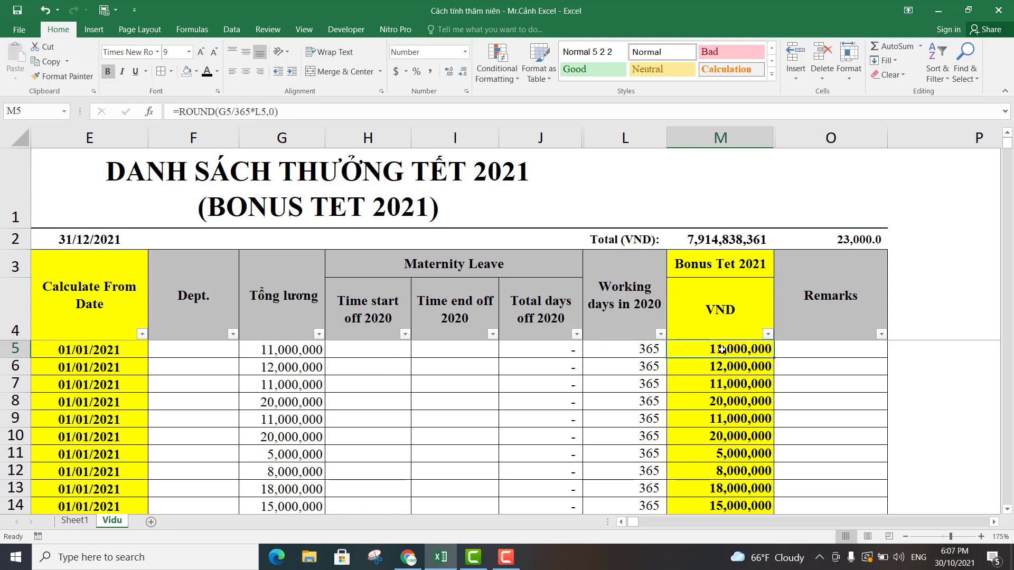
Compare working days and Tet bonuses for the last employees in the list, down to the bonus formula in M684.
scroll(750, 366, "down", 6)
scroll(750, 366, "down", 8)
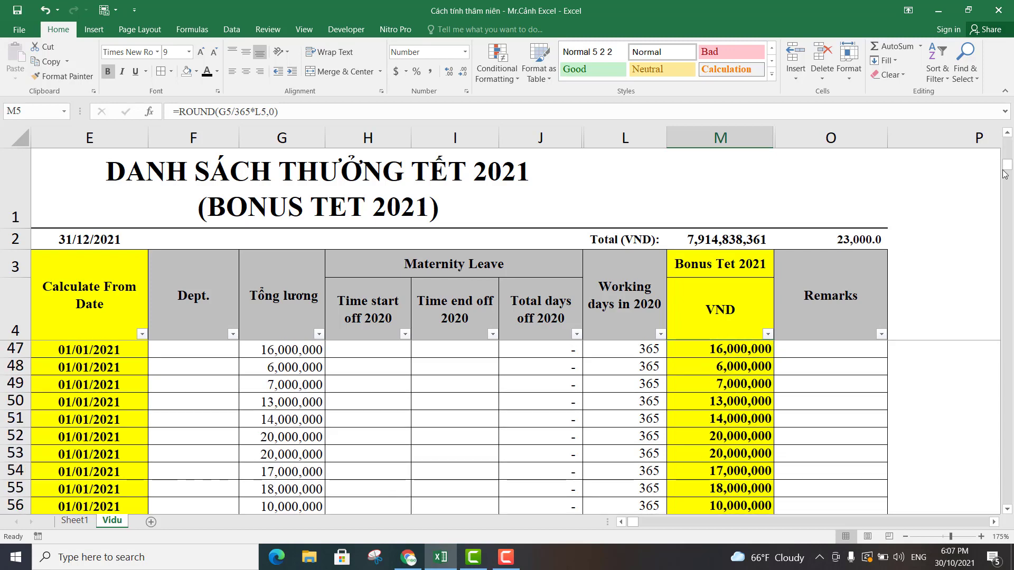
left_click_drag(1007, 168, 968, 496)
left_click(654, 418)
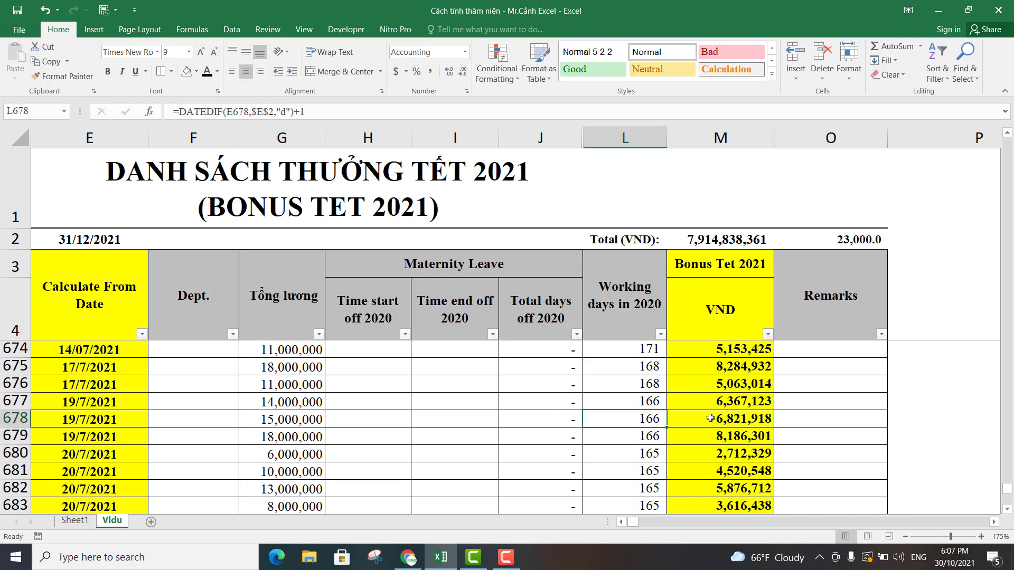
left_click(672, 418)
left_click(652, 419)
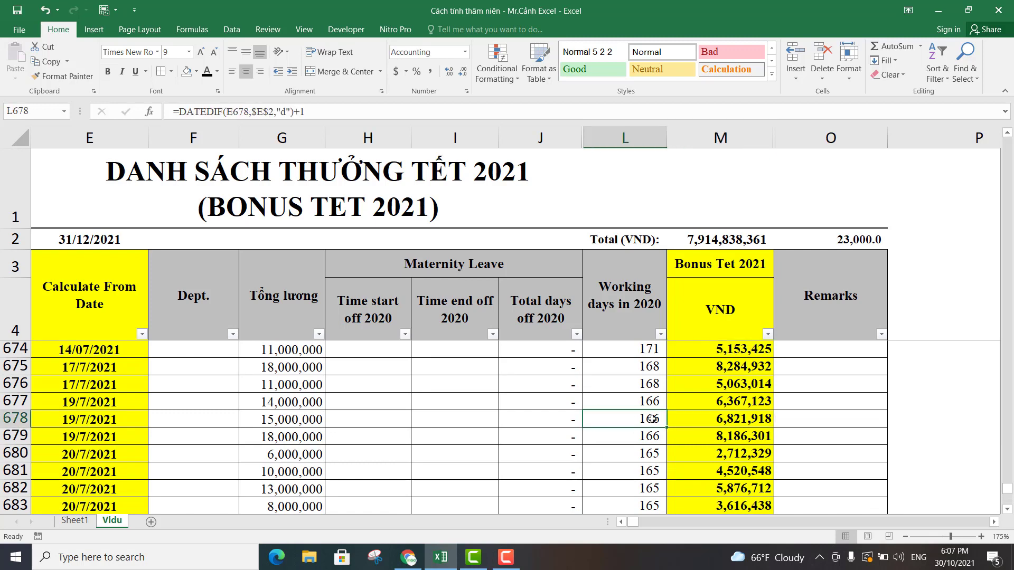
left_click(653, 407)
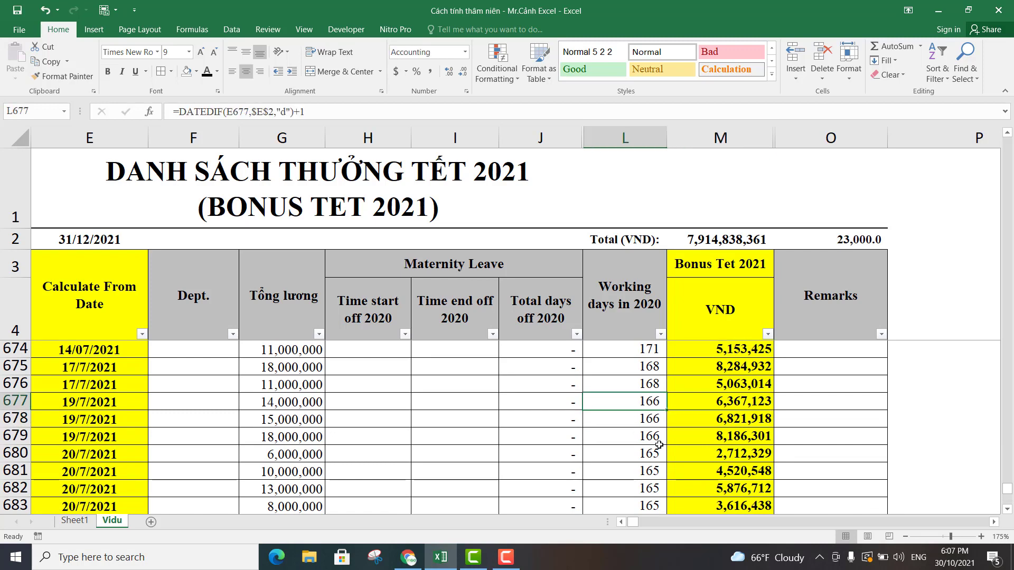
left_click(725, 429)
scroll(723, 428, "down", 4)
scroll(723, 428, "up", 2)
left_click(725, 419)
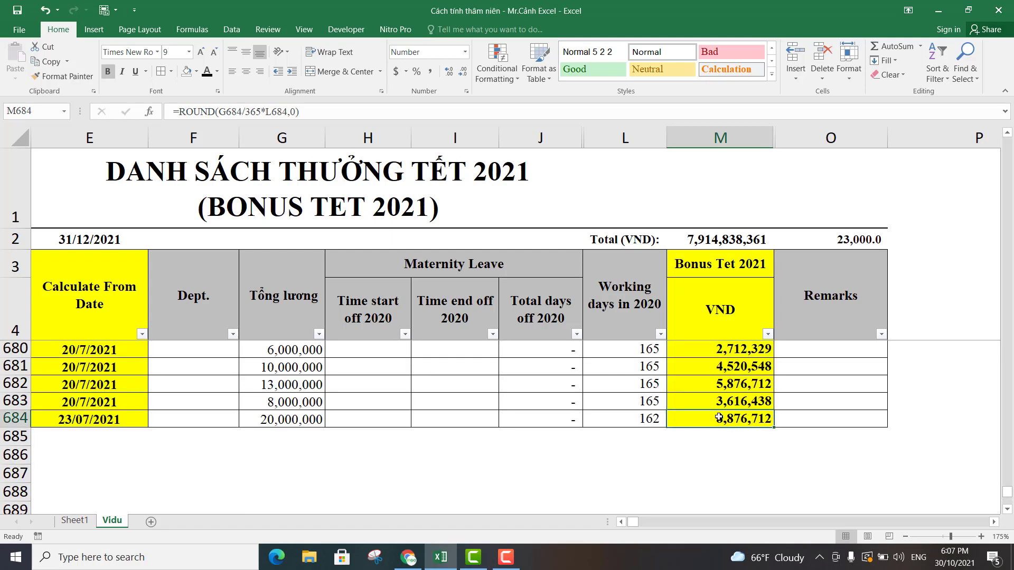
Review the working days and bonus formulas upward from row 673 to row 620, ending at the maternity leave start cell H622.
scroll(720, 394, "up", 3)
left_click(639, 384)
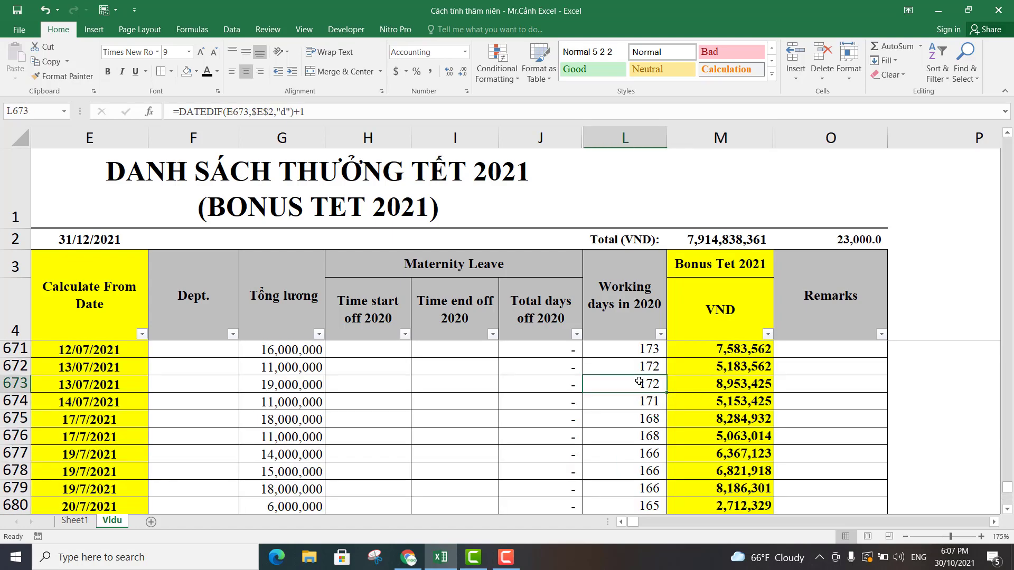
scroll(639, 384, "up", 3)
left_click(721, 399)
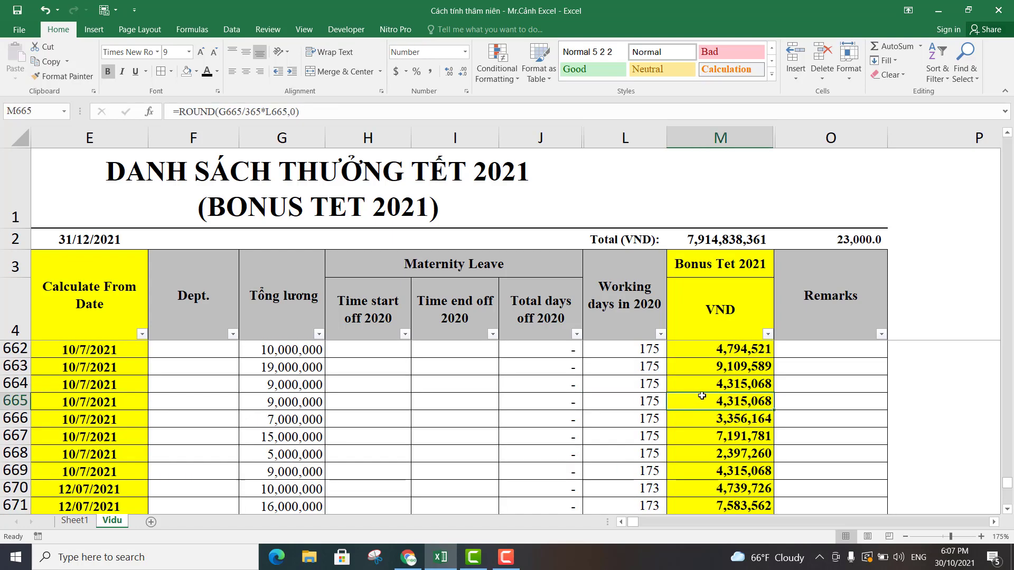
scroll(655, 395, "up", 3)
scroll(655, 395, "up", 11)
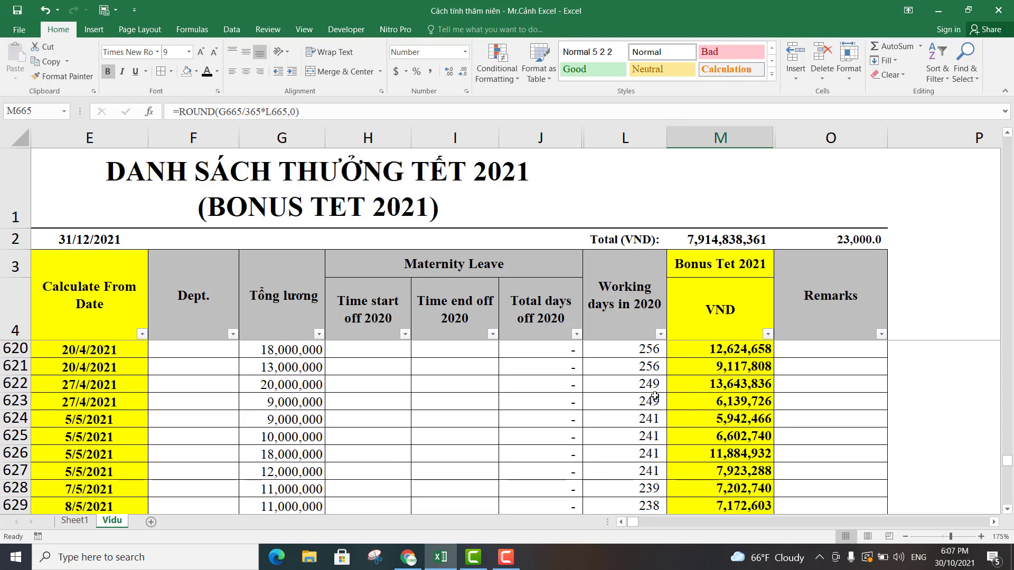
left_click_drag(635, 523, 625, 520)
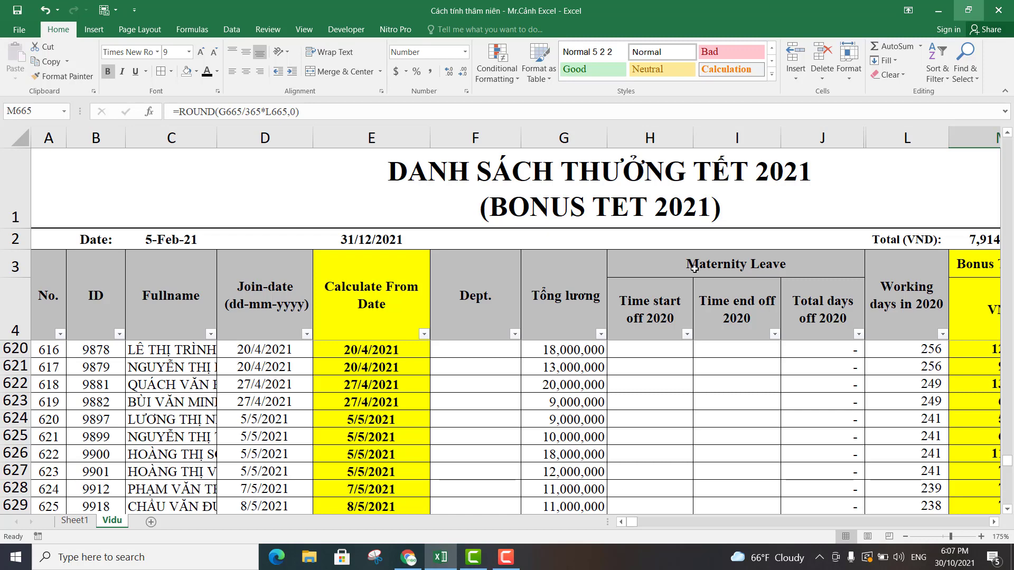
left_click(667, 391)
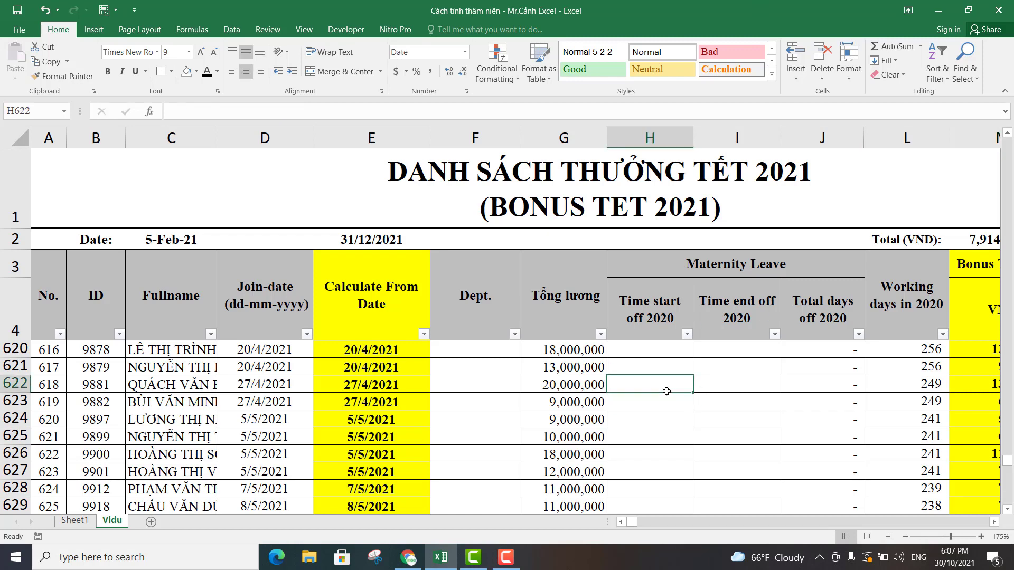